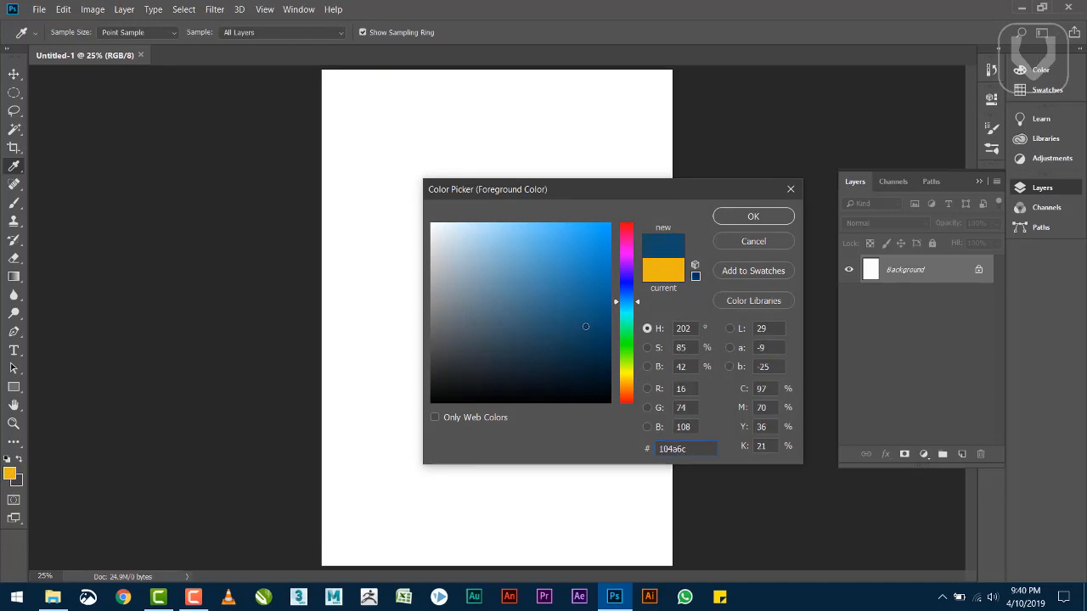
# Fill the Background layer with blue 104a6c and refill it with a darker navy shade of the same blue
pyautogui.click(737, 216)
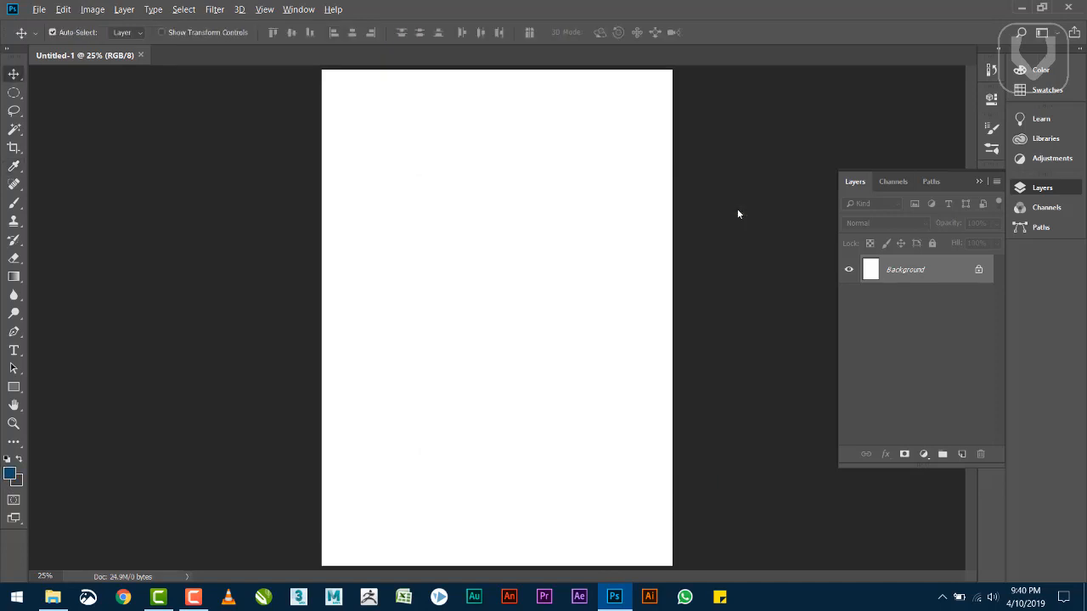
pyautogui.hotkey('ctrl', 'BackSpace')
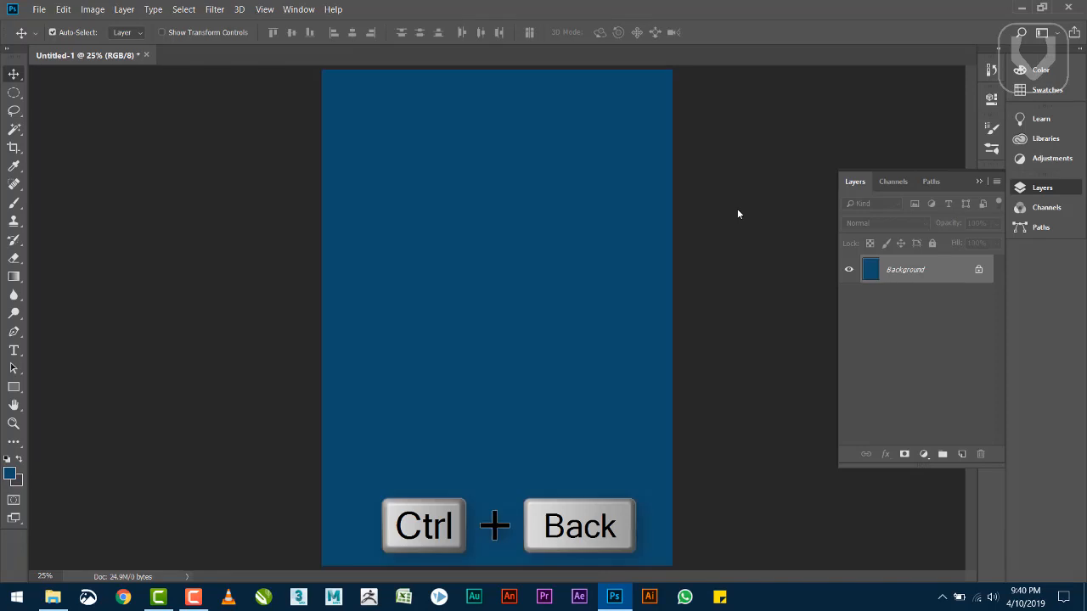
pyautogui.click(14, 479)
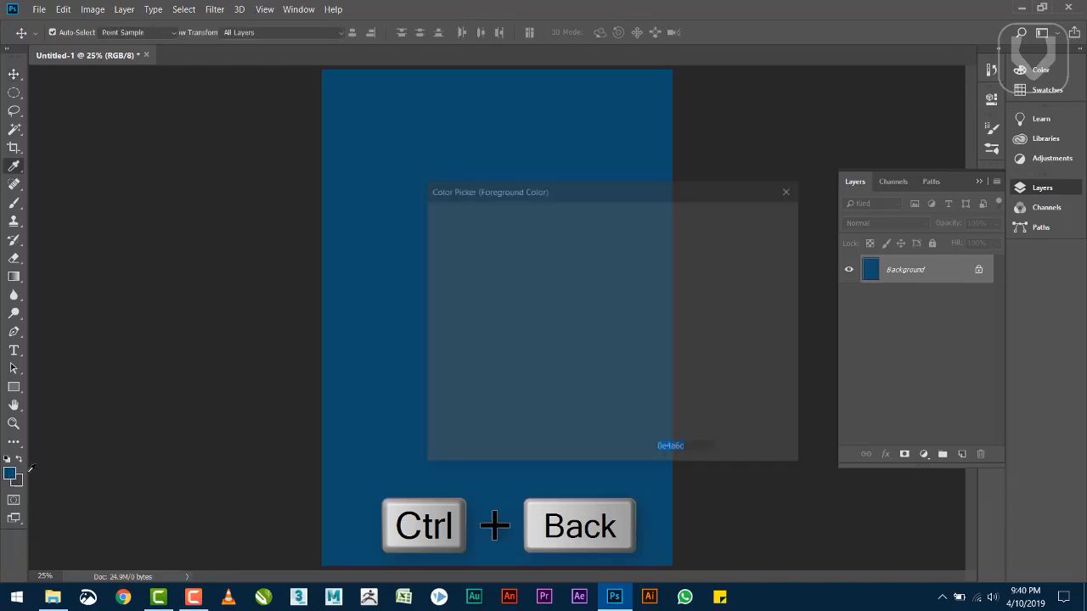
pyautogui.click(586, 350)
pyautogui.click(728, 218)
pyautogui.press('v')
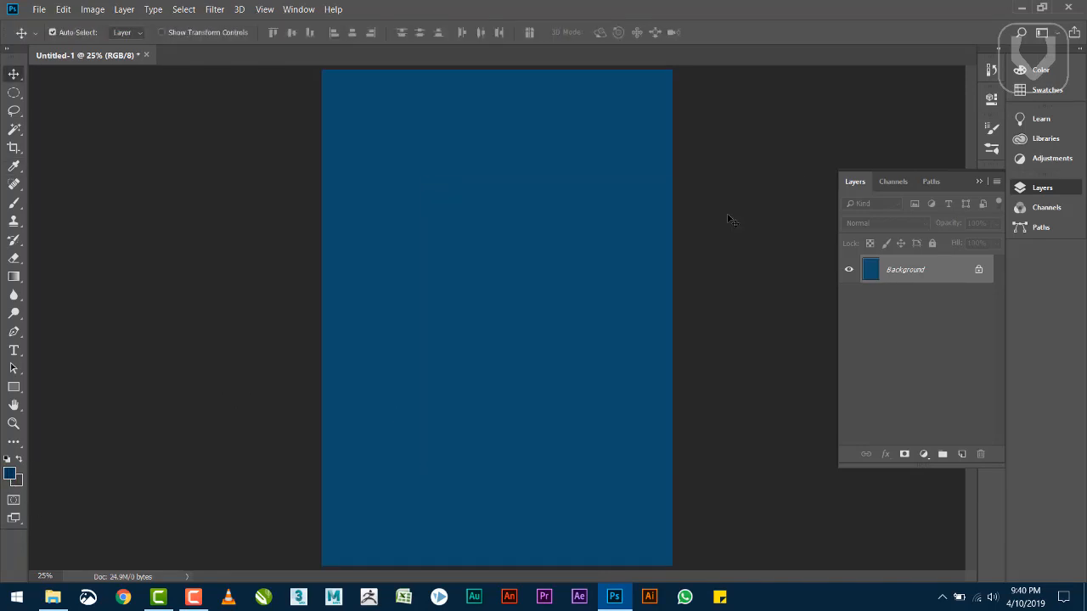
pyautogui.hotkey('alt', 'BackSpace')
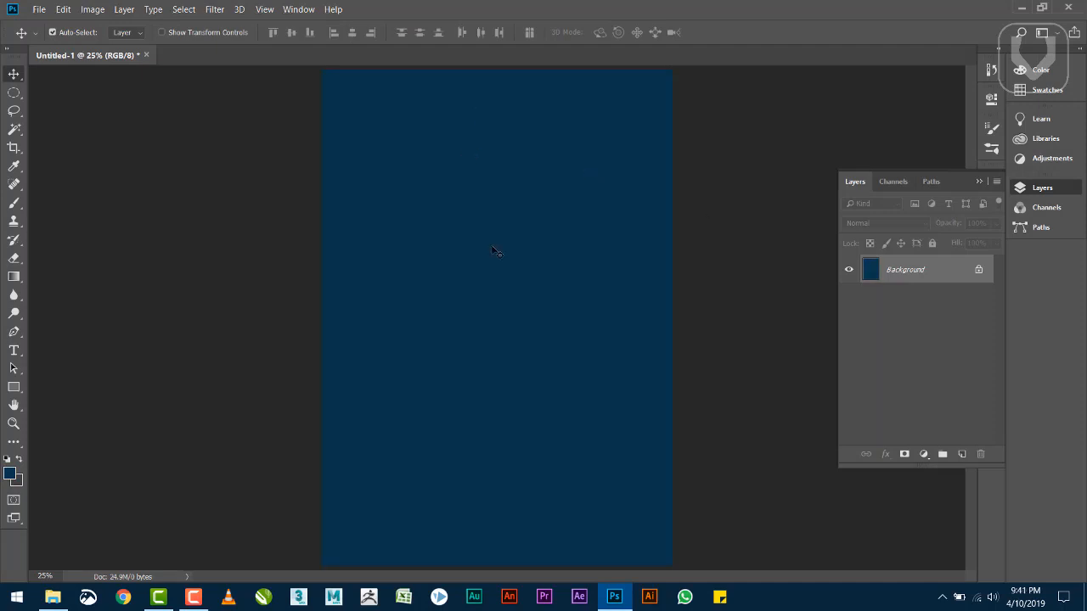
# Add a white, centre-aligned text layer reading BE FAST OR BE BEST on five lines in the Unrealised font
pyautogui.press('t')
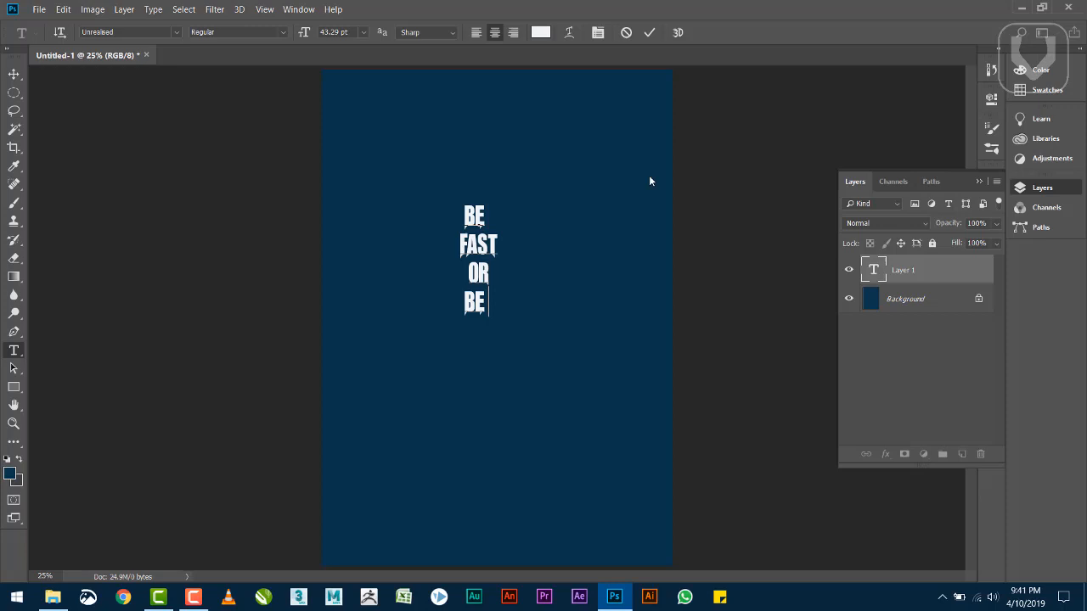
pyautogui.press('Return')
pyautogui.write('BEST')
pyautogui.hotkey('ctrl', 'a')
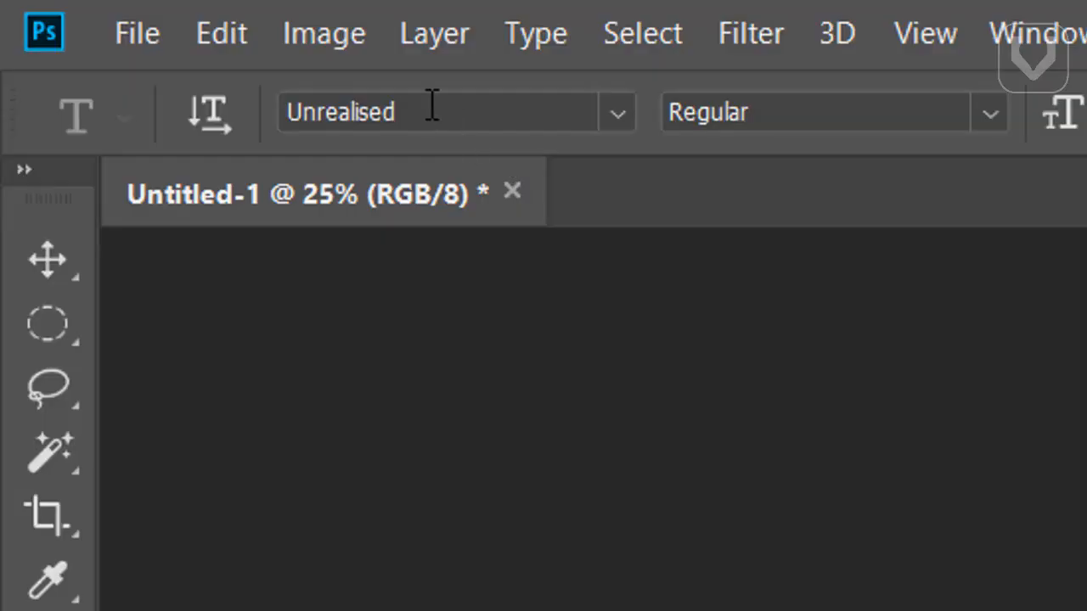
pyautogui.click(123, 31)
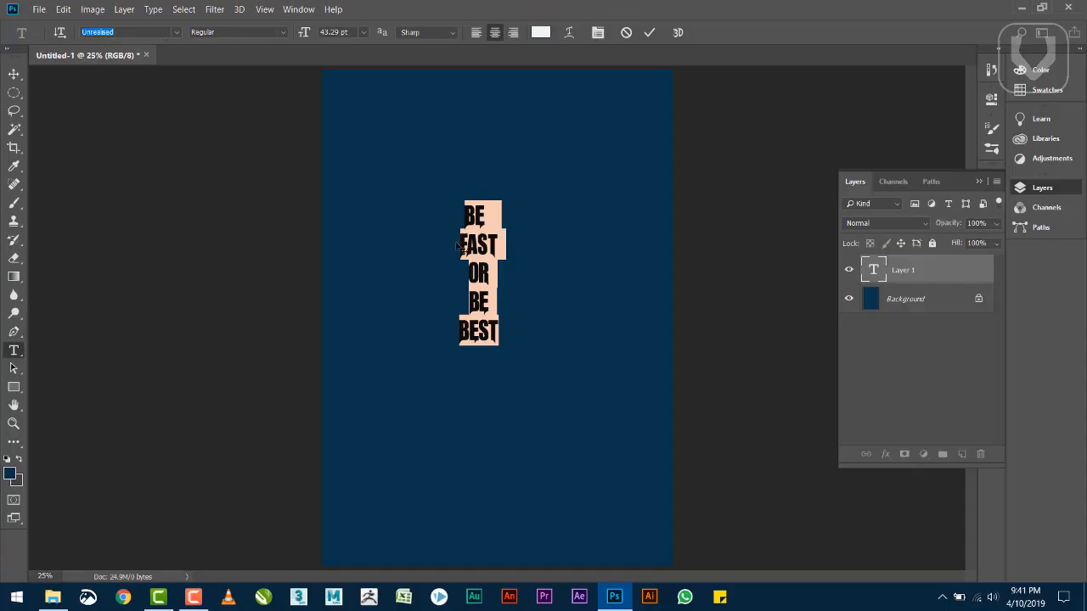
pyautogui.click(473, 243)
pyautogui.hotkey('ctrl', 'a')
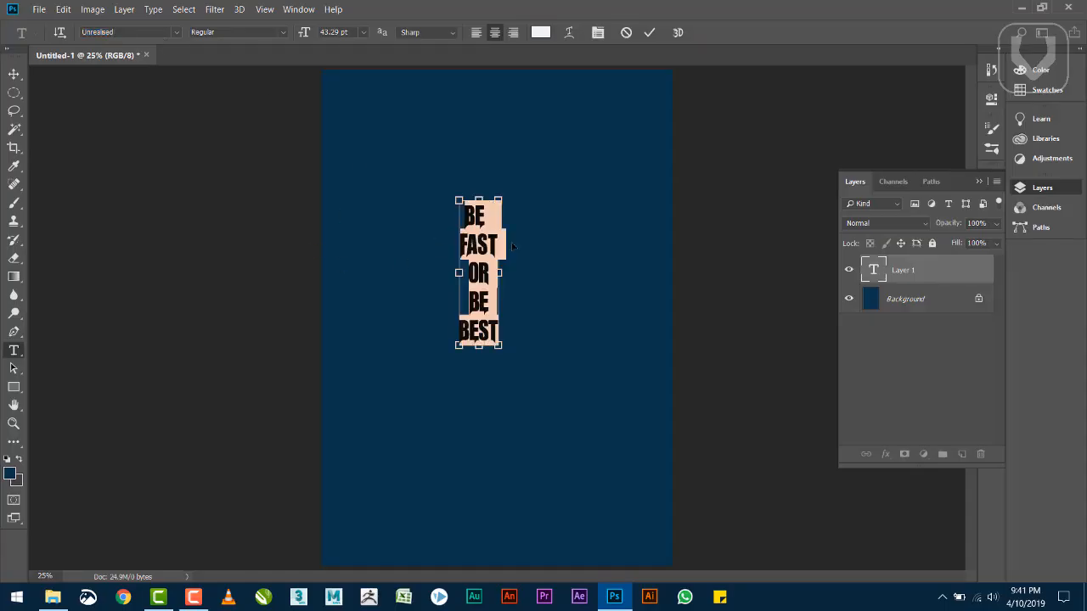
pyautogui.click(13, 73)
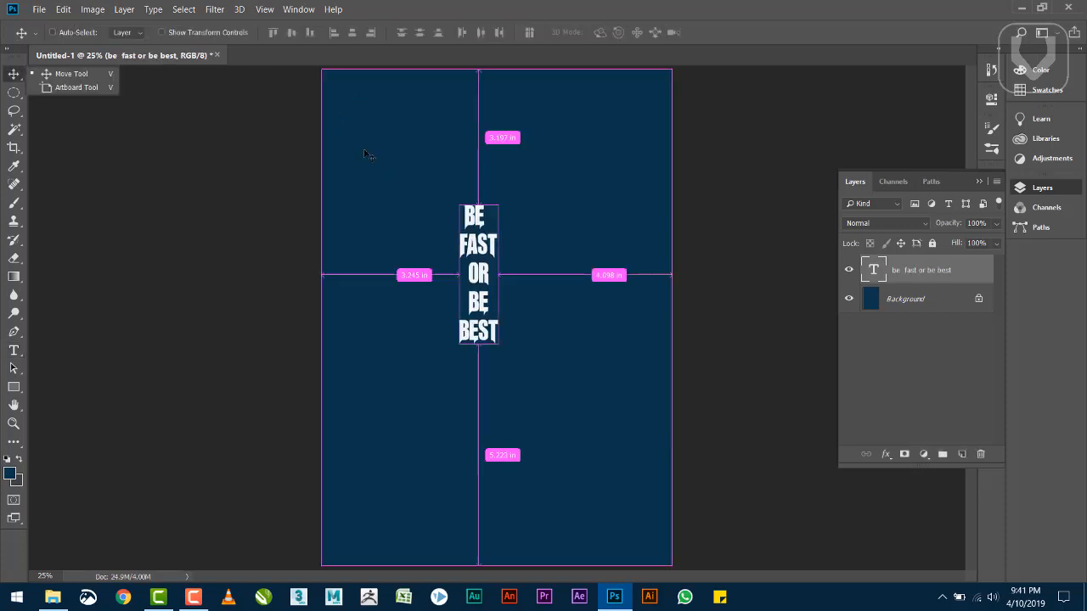
# Scale up the five-line text block to fill most of the canvas height, about 130 pt in font size
pyautogui.hotkey('ctrl', 't')
pyautogui.moveTo(500, 346); pyautogui.dragTo(552, 541)
pyautogui.moveTo(461, 201); pyautogui.dragTo(404, 120)
pyautogui.press('Return')
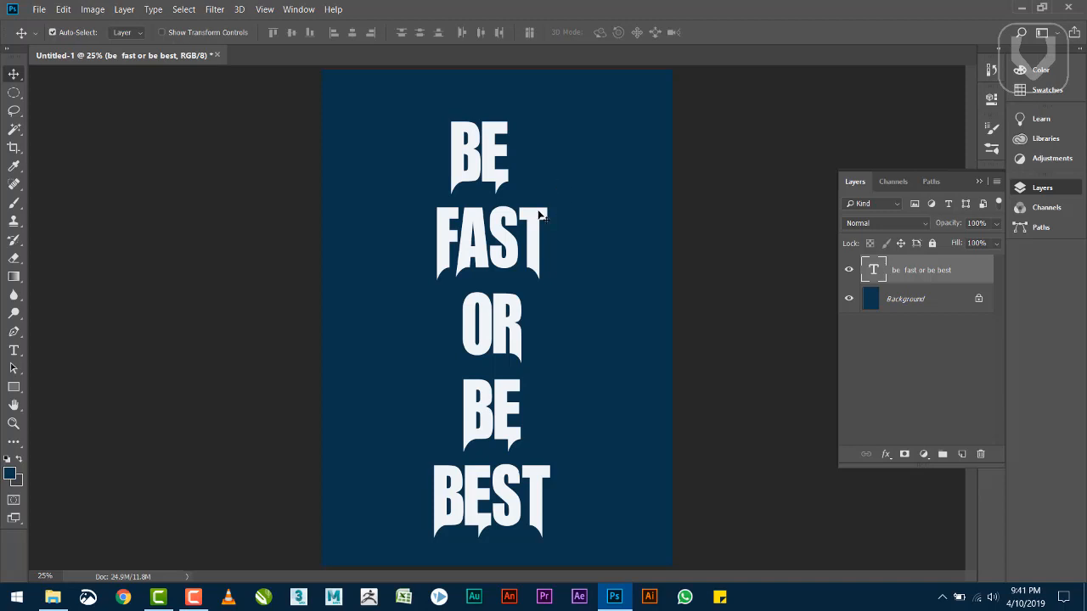
# Set the font size of the word FAST to 200 pt
pyautogui.press('t')
pyautogui.click(490, 238)
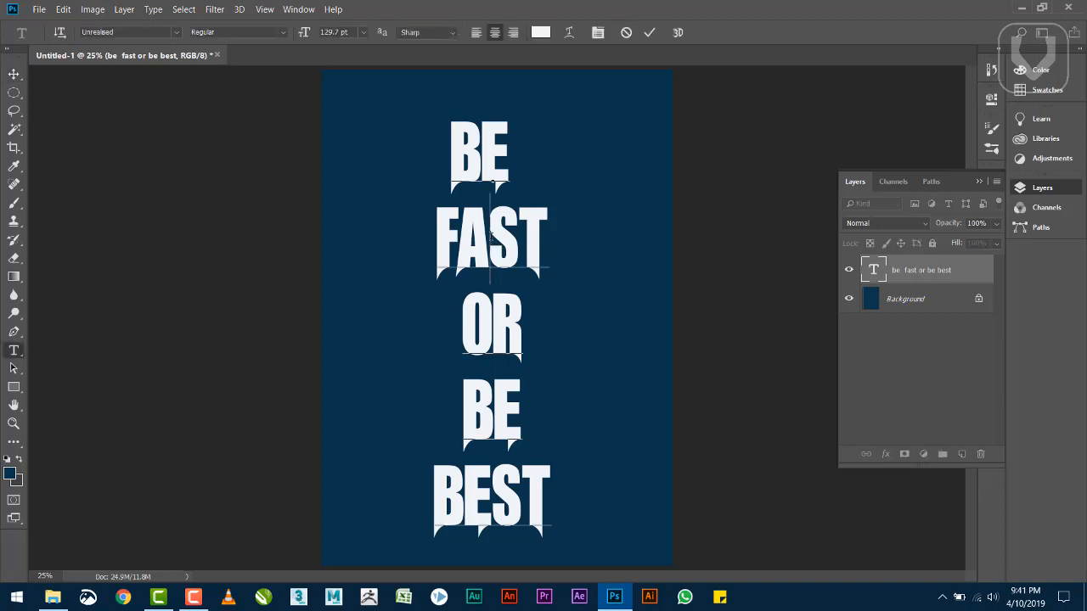
pyautogui.doubleClick(491, 238)
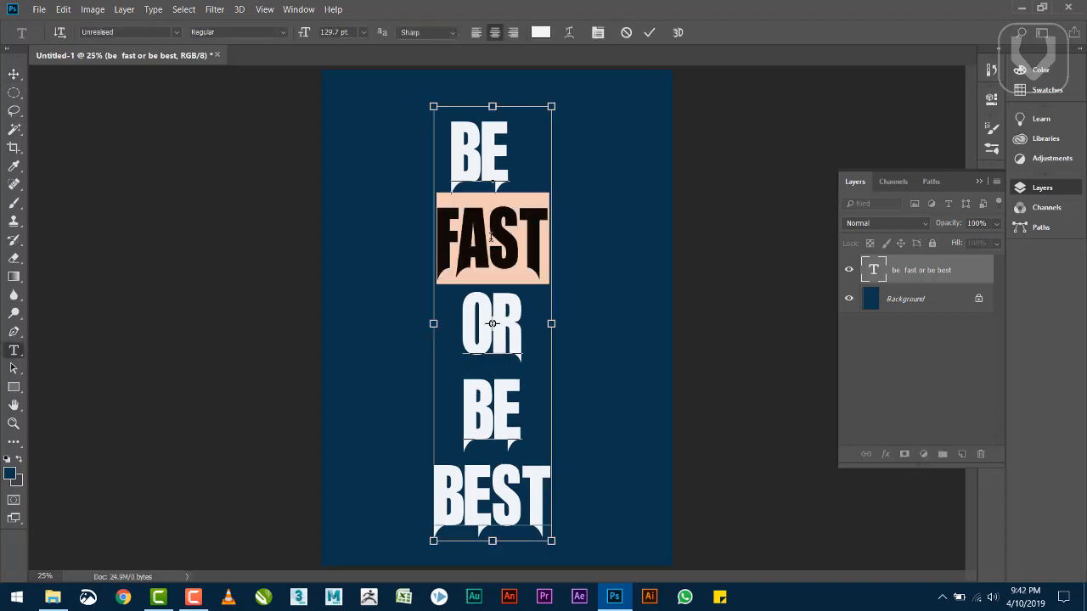
pyautogui.hotkey('ctrl', 'shift', '/')
pyautogui.hotkey('ctrl', 'shift', '/')
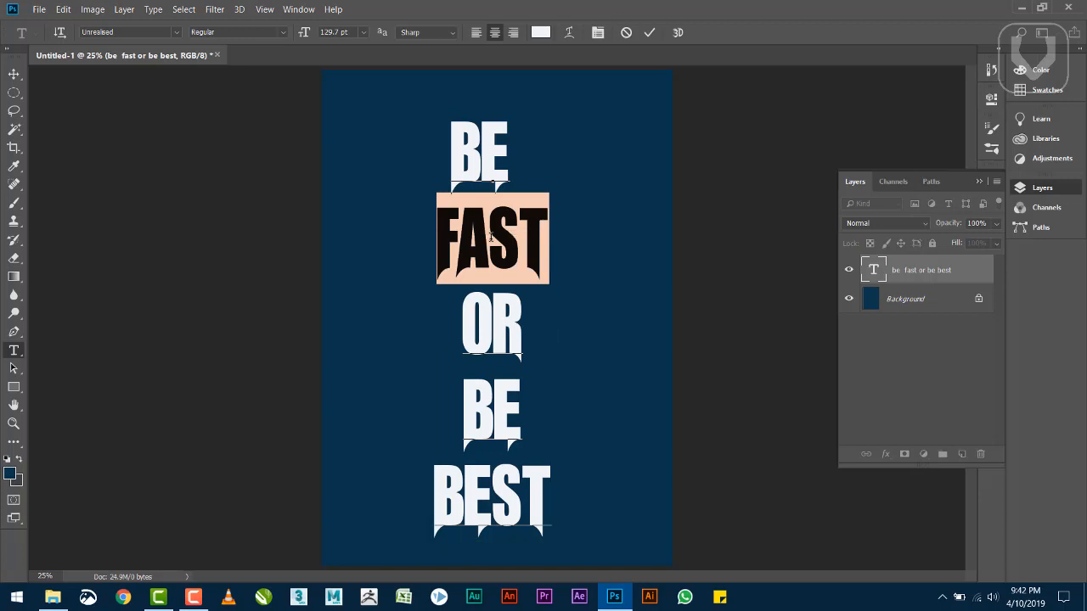
pyautogui.click(362, 34)
pyautogui.click(347, 34)
pyautogui.doubleClick(345, 32)
pyautogui.write('200')
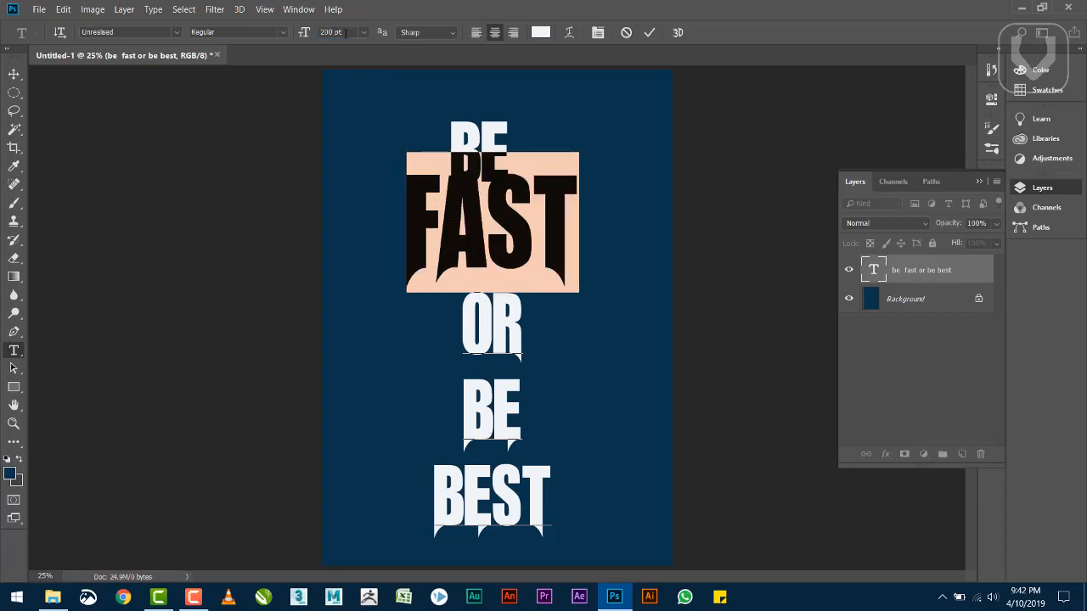
# Increase the leading of the word FAST until it sits just below the first BE
pyautogui.hotkey('alt', 'Down')
pyautogui.hotkey('alt', 'Down')
pyautogui.hotkey('alt', 'Down')
pyautogui.hotkey('alt', 'Down')
pyautogui.hotkey('alt', 'Down')
pyautogui.hotkey('alt', 'Down')
pyautogui.hotkey('alt', 'Down')
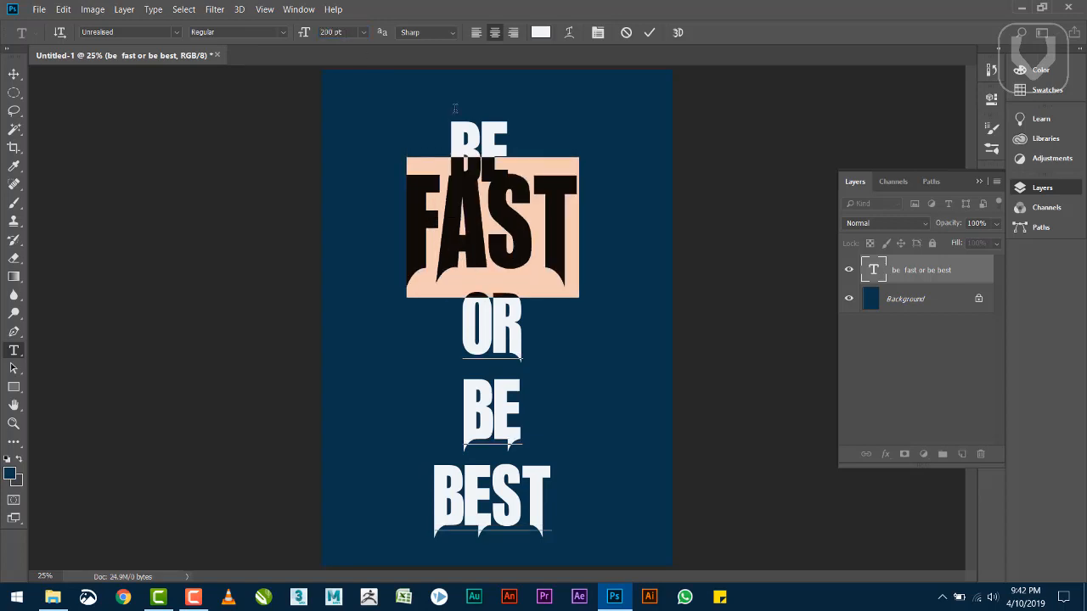
pyautogui.hotkey('alt', 'Down')
pyautogui.hotkey('alt', 'Down')
pyautogui.hotkey('alt', 'Down')
pyautogui.hotkey('alt', 'Down')
pyautogui.hotkey('alt', 'Down')
pyautogui.hotkey('alt', 'Down')
pyautogui.hotkey('alt', 'Down')
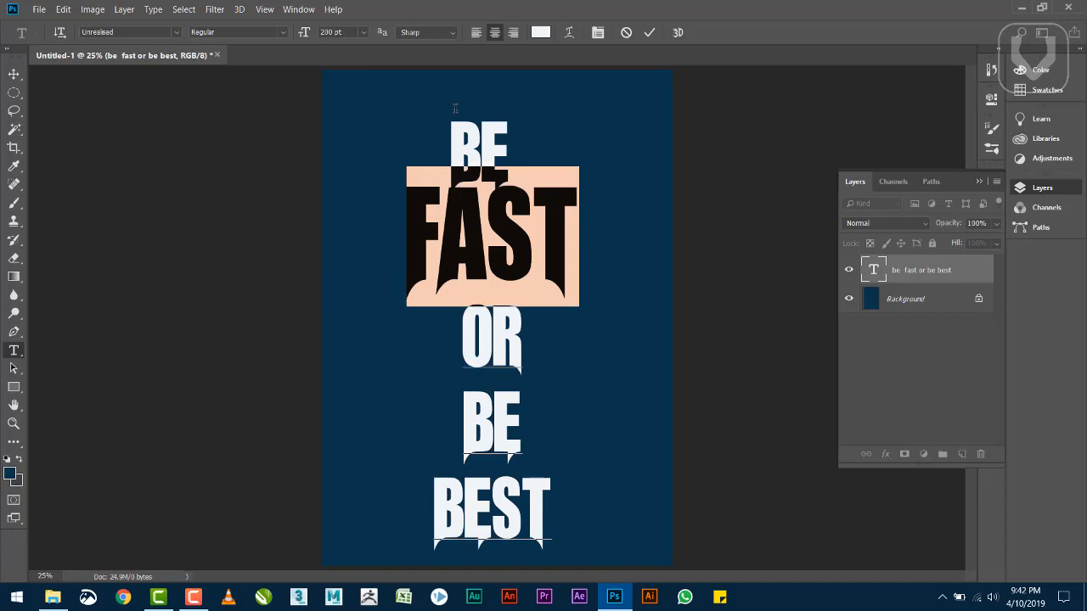
pyautogui.hotkey('alt', 'Down')
pyautogui.hotkey('alt', 'Down')
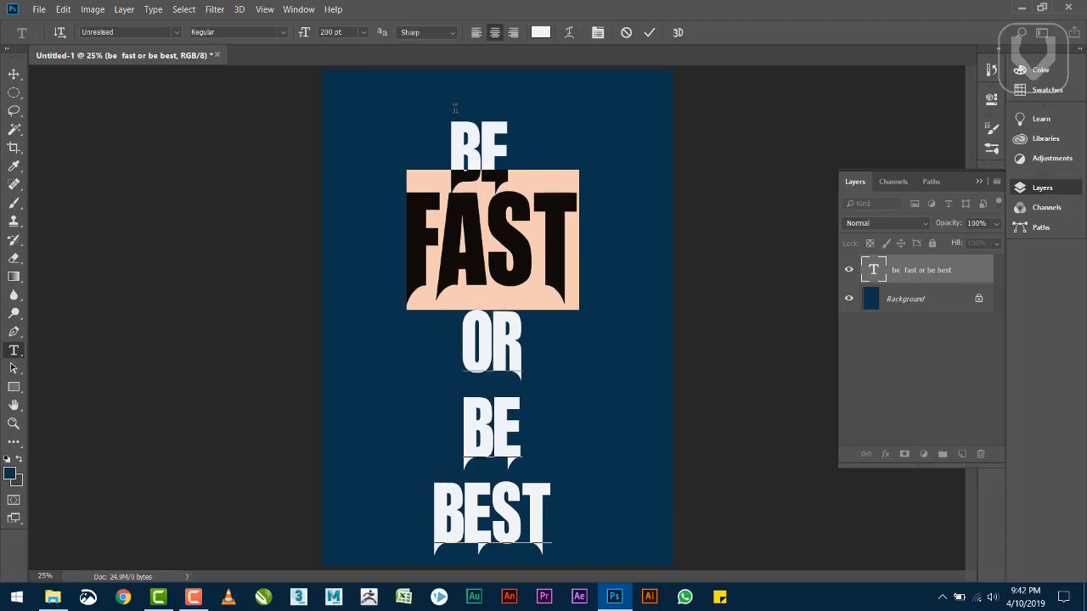
# Set the font size of the word OR to 60 pt
pyautogui.click(454, 107)
pyautogui.hotkey('shift', 'Down')
pyautogui.hotkey('shift', 'Down')
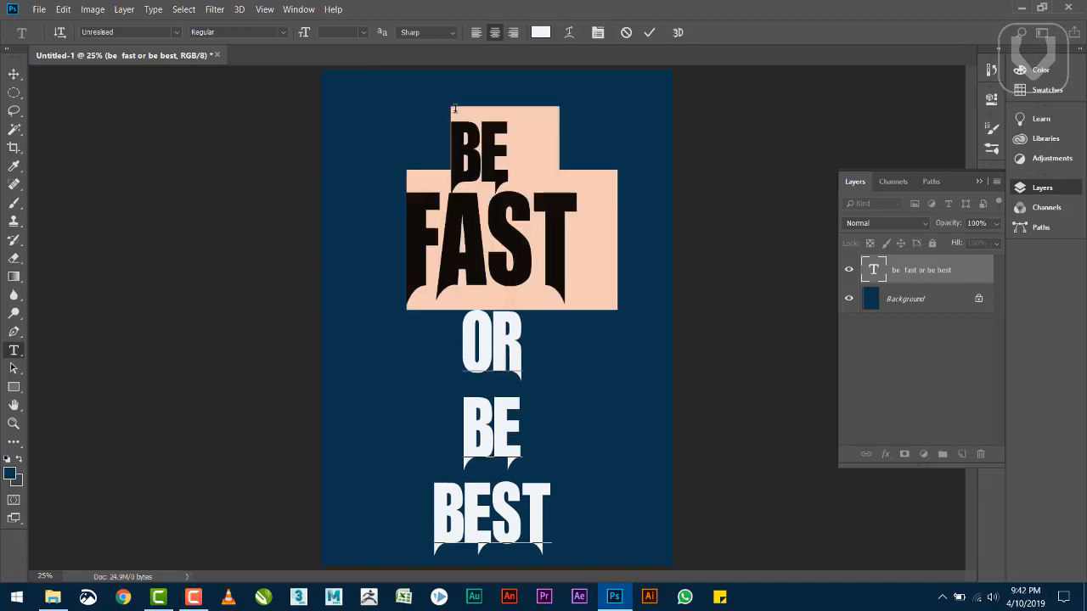
pyautogui.press('Down')
pyautogui.press('Up')
pyautogui.hotkey('shift', 'Down')
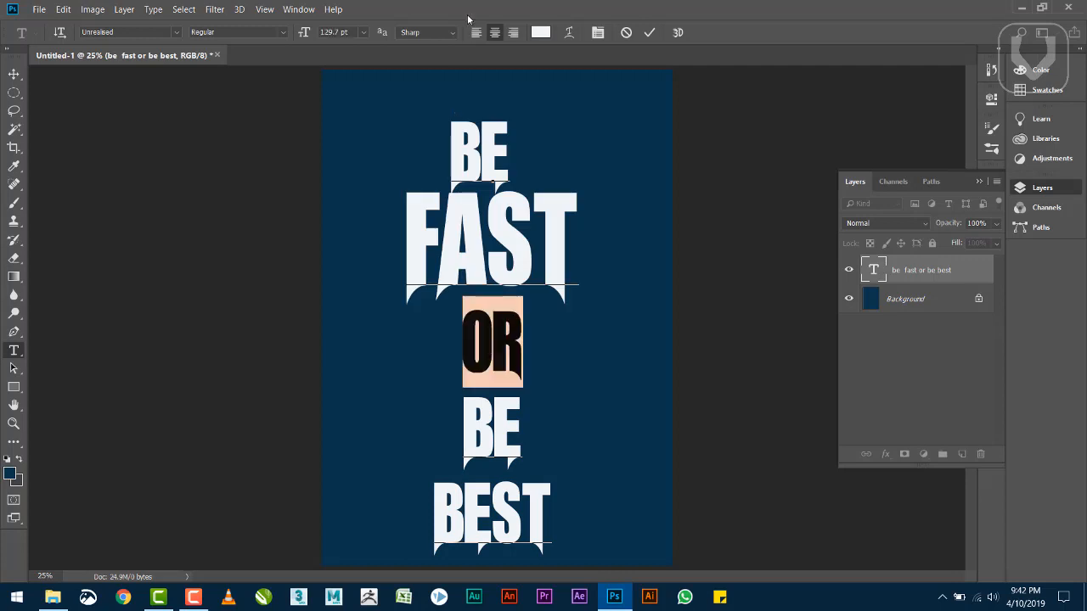
pyautogui.click(365, 32)
pyautogui.click(347, 208)
# Reduce the leading of the word OR until it sits close beneath FAST
pyautogui.click(515, 300)
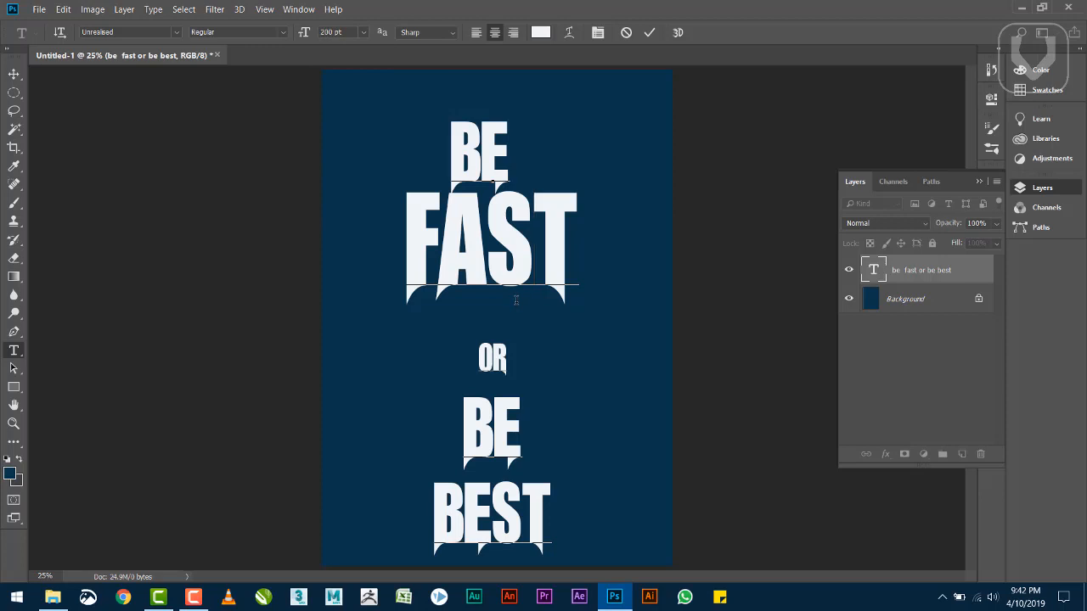
pyautogui.press('Down')
pyautogui.press('Left')
pyautogui.press('Left')
pyautogui.hotkey('shift', 'End')
pyautogui.hotkey('alt', 'Up')
pyautogui.hotkey('alt', 'Up')
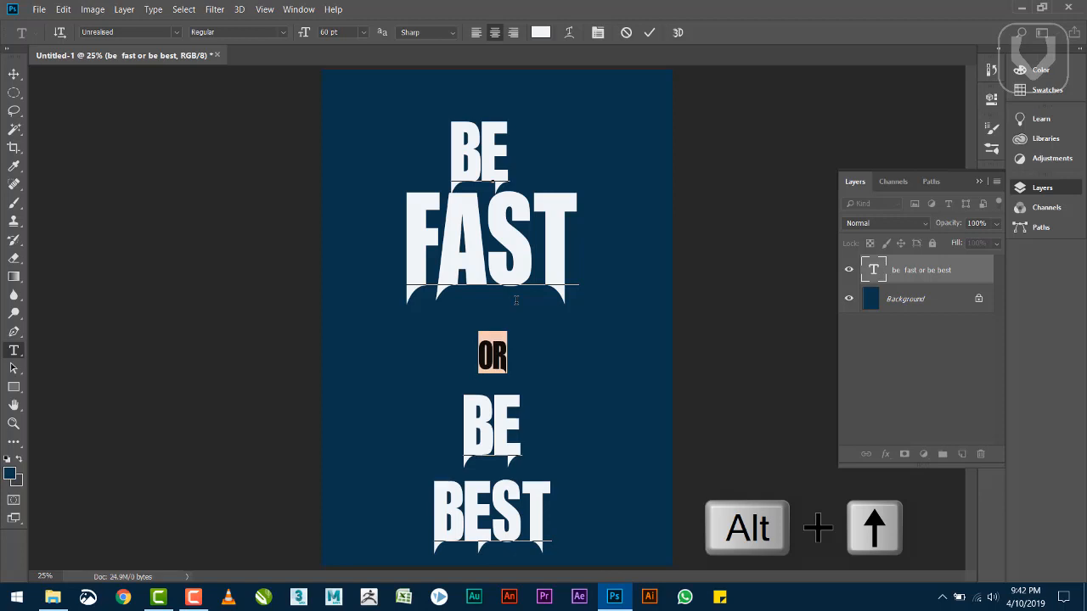
pyautogui.hotkey('alt', 'Up')
pyautogui.hotkey('alt', 'Up')
pyautogui.hotkey('alt', 'Up')
pyautogui.hotkey('alt', 'Up')
pyautogui.hotkey('alt', 'Up')
pyautogui.hotkey('alt', 'Up')
pyautogui.hotkey('alt', 'Up')
pyautogui.hotkey('alt', 'Up')
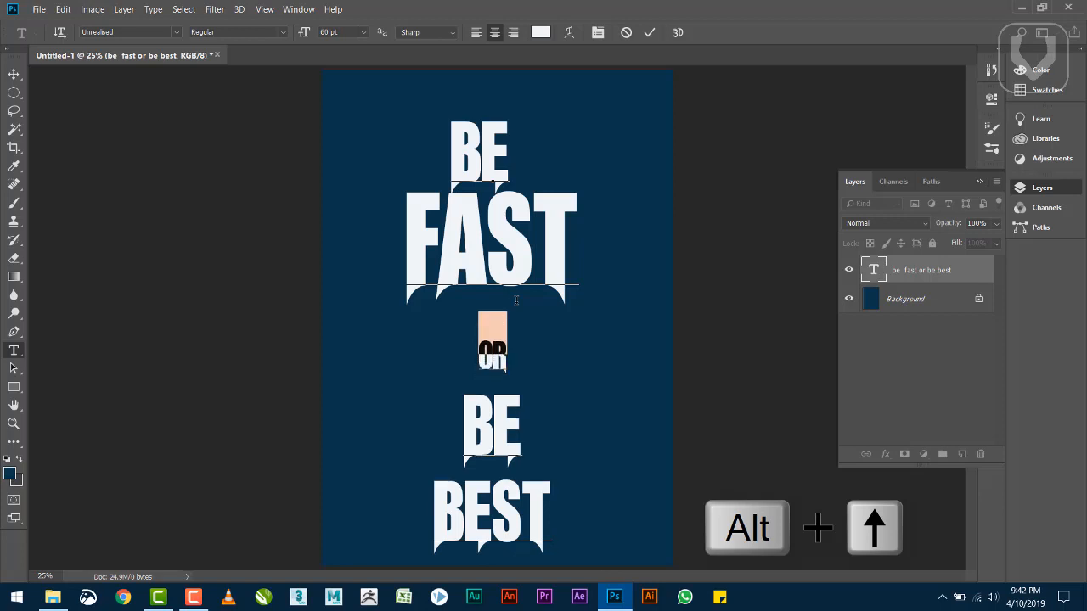
pyautogui.hotkey('alt', 'Up')
pyautogui.hotkey('alt', 'Up')
pyautogui.hotkey('alt', 'Up')
pyautogui.hotkey('alt', 'Up')
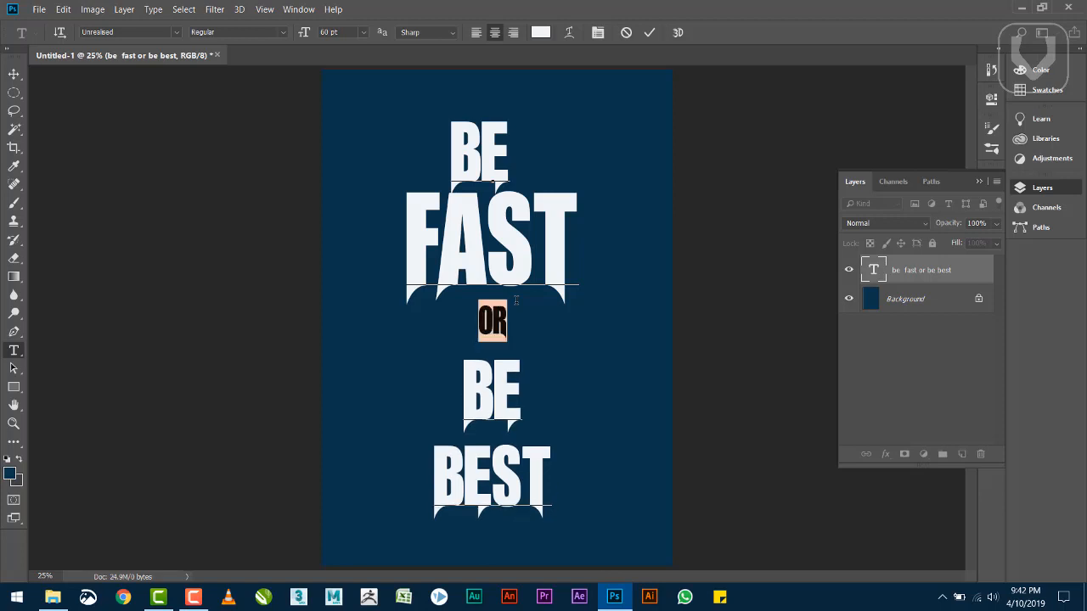
# Copy the first two lines, BE FAST, and paste them over the last two lines, BE BEST
pyautogui.press('Right')
pyautogui.press('Up')
pyautogui.press('End')
pyautogui.hotkey('shift', 'Up')
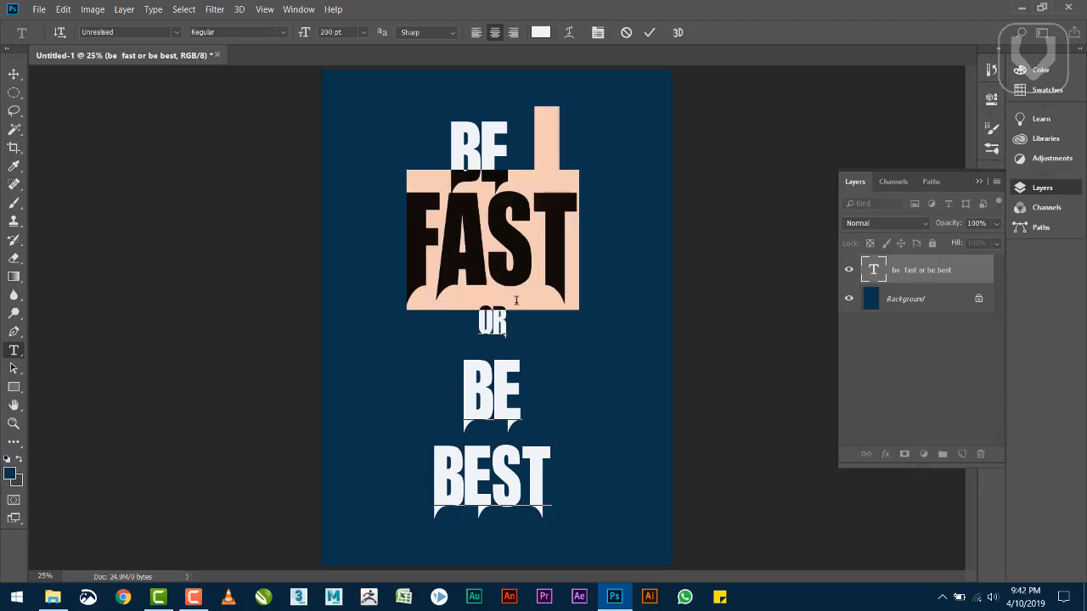
pyautogui.hotkey('shift', 'Home')
pyautogui.hotkey('ctrl', 'c')
pyautogui.press('Right')
pyautogui.press('Down')
pyautogui.press('Down')
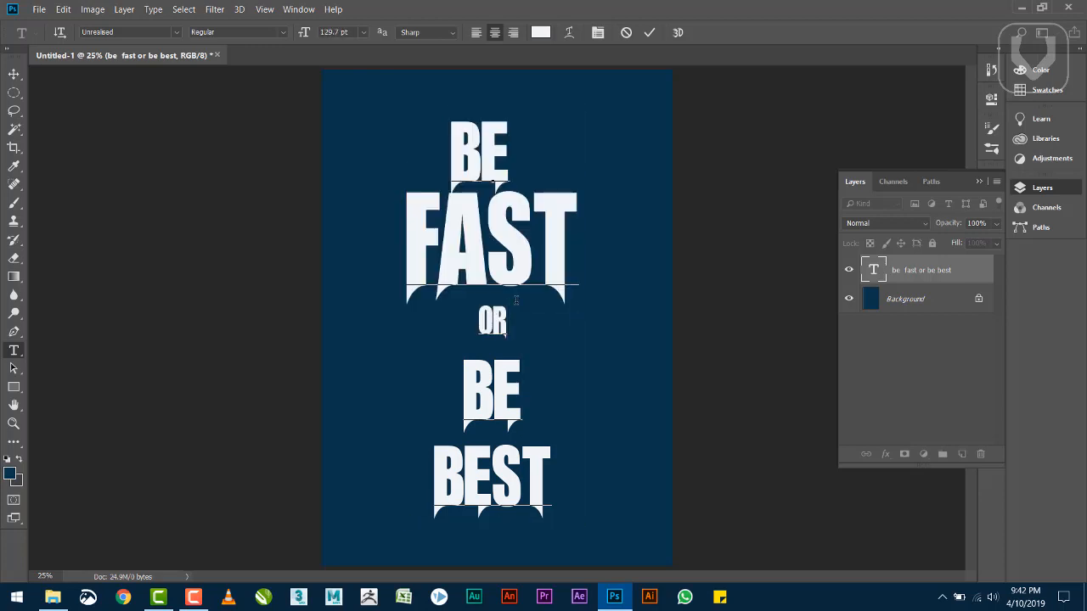
pyautogui.press('Home')
pyautogui.hotkey('shift', 'Down')
pyautogui.hotkey('shift', 'End')
pyautogui.hotkey('ctrl', 'v')
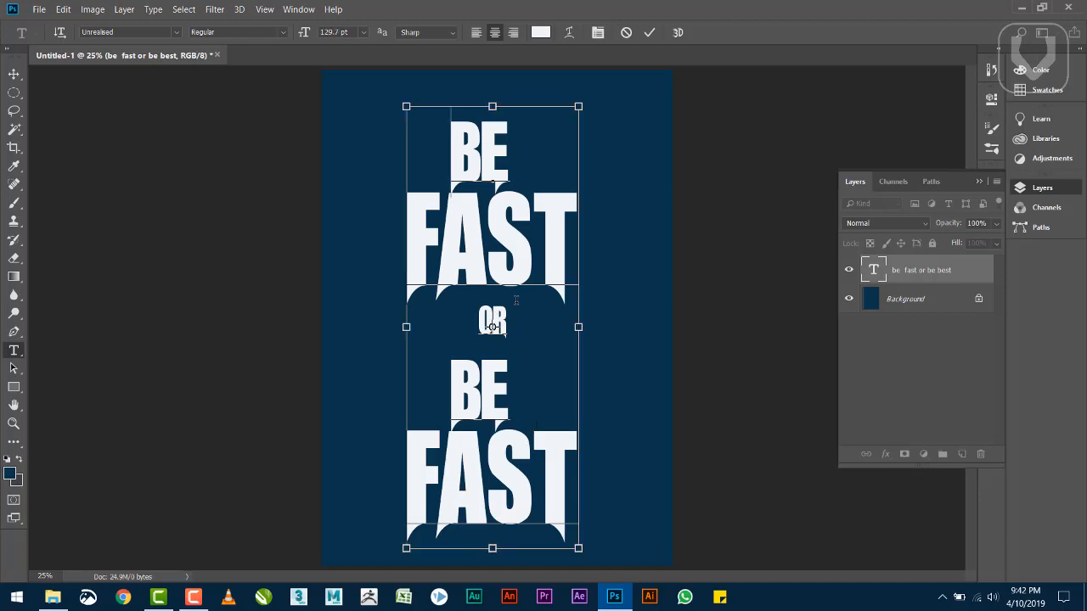
# Try left alignment on the whole text block and return it to centre alignment
pyautogui.hotkey('ctrl', 'a')
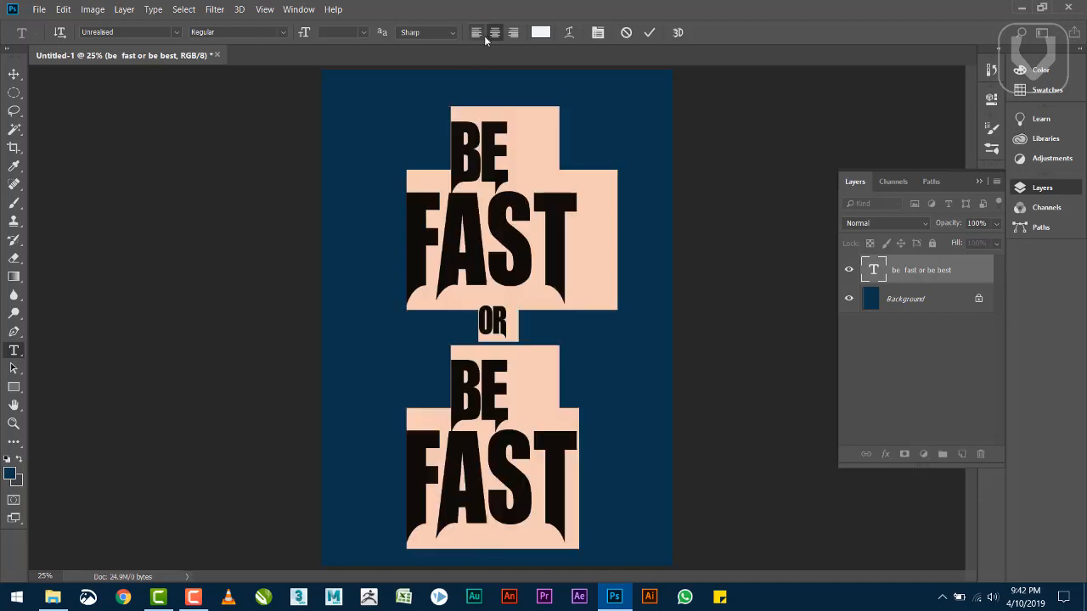
pyautogui.click(477, 33)
pyautogui.click(500, 34)
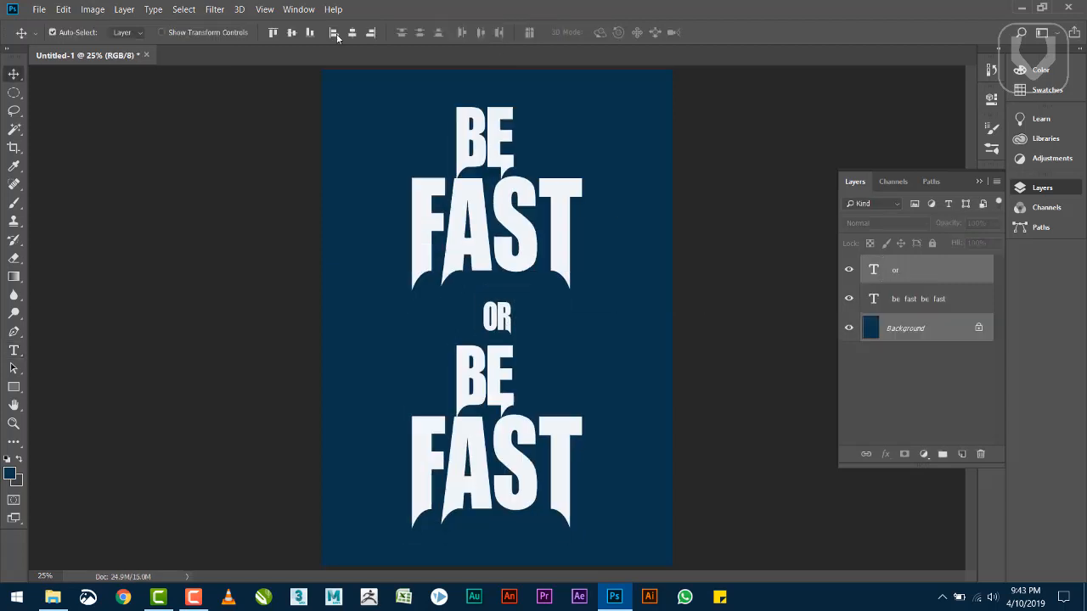
# Centre the OR text layer horizontally on the canvas and nudge it slightly left and up between the two phrases
pyautogui.click(352, 34)
pyautogui.click(231, 202)
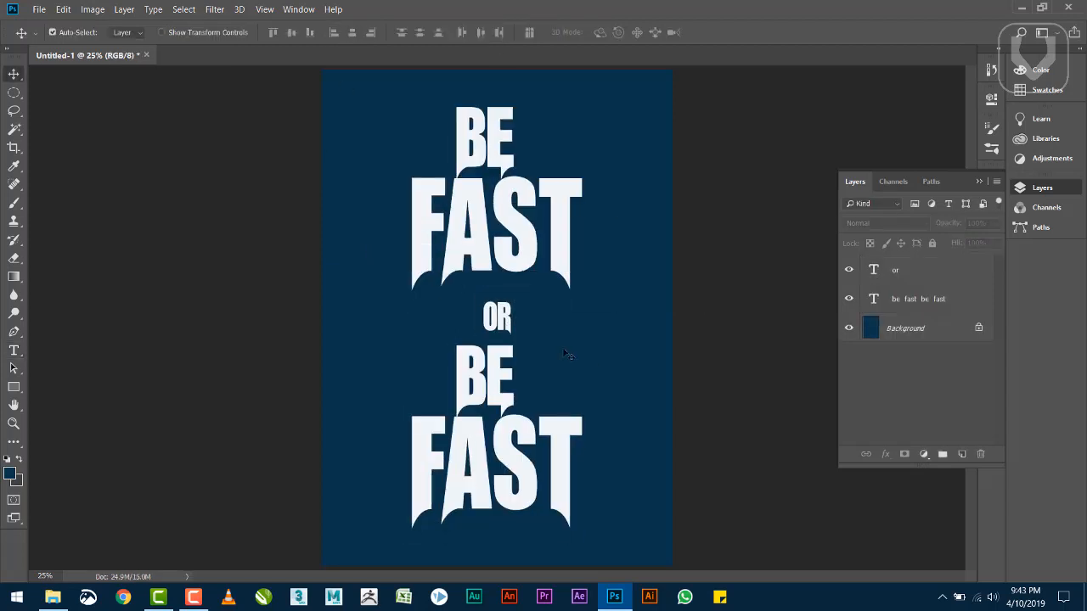
pyautogui.click(503, 319)
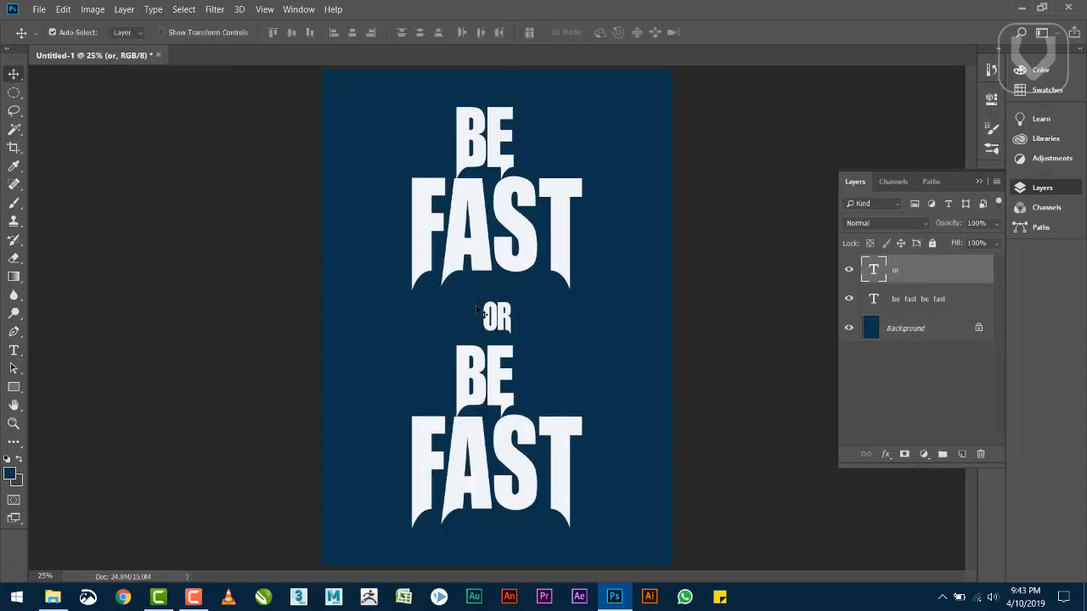
pyautogui.moveTo(499, 319)
pyautogui.mouseDown()
pyautogui.moveTo(472, 318)
pyautogui.moveTo(490, 319)
pyautogui.mouseUp()
pyautogui.hotkey('shift', 'Left')
pyautogui.hotkey('shift', 'Left')
pyautogui.hotkey('shift', 'Left')
pyautogui.hotkey('shift', 'Left')
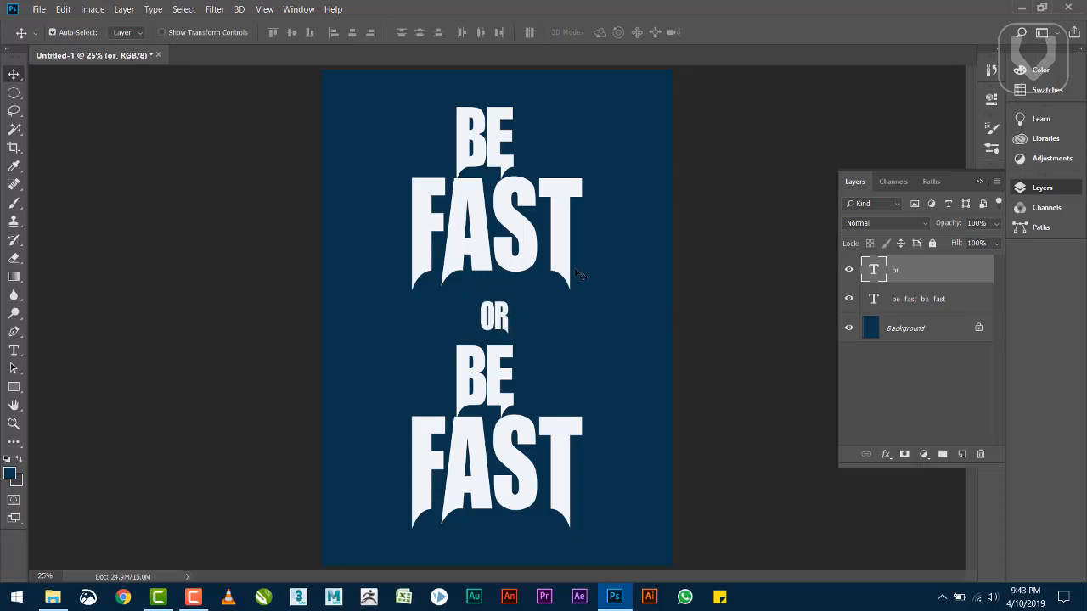
pyautogui.hotkey('shift', 'Up')
pyautogui.hotkey('shift', 'Up')
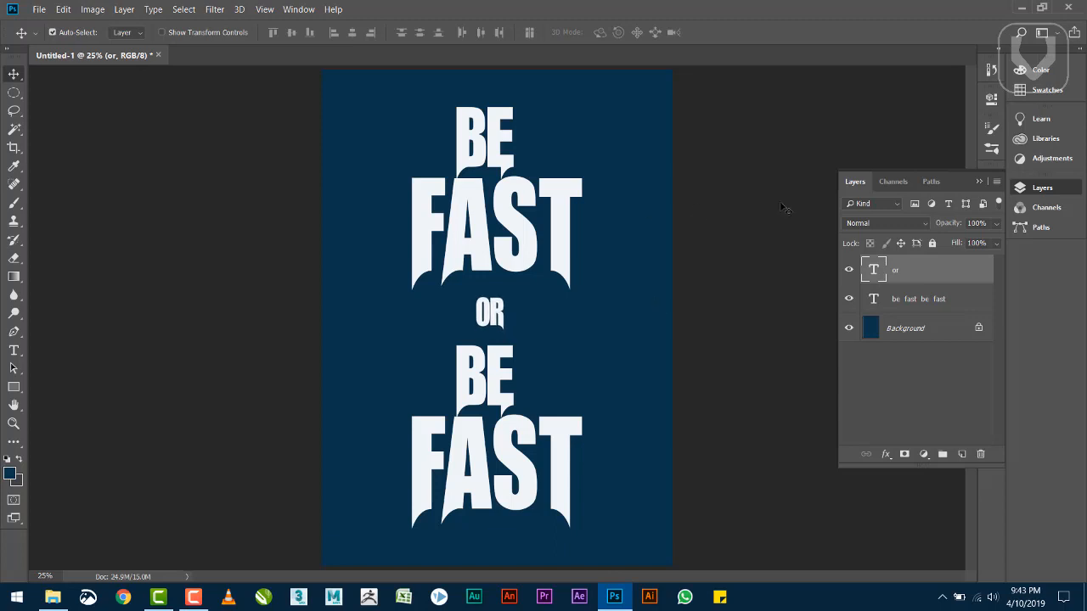
# Place the grunge texture PNG from the desktop, rotate it 90° to portrait and enlarge it to cover nearly the whole canvas
pyautogui.click(731, 198)
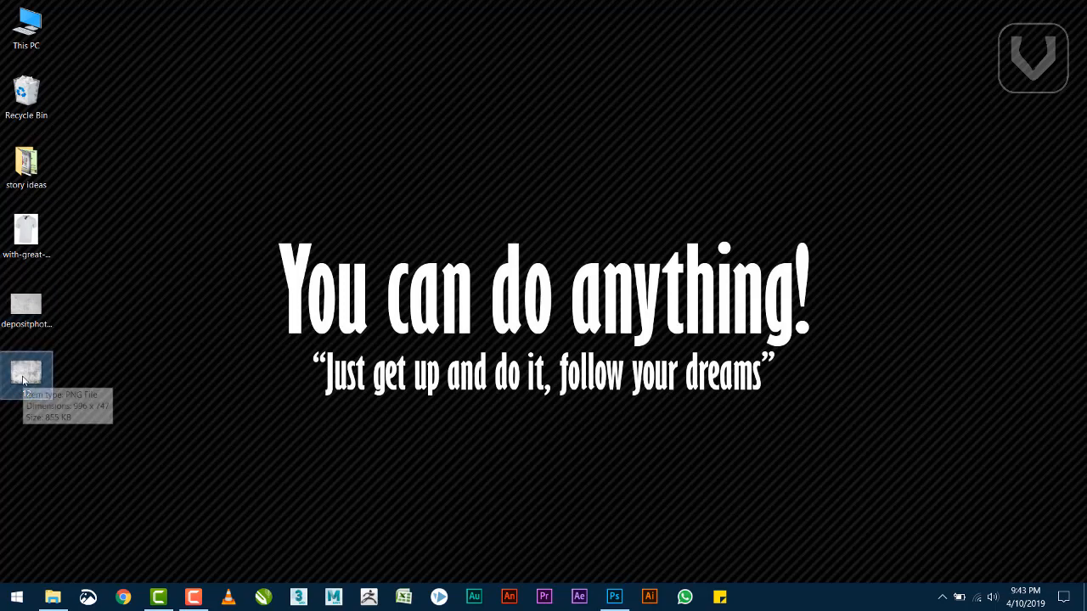
pyautogui.moveTo(23, 380); pyautogui.dragTo(442, 331)
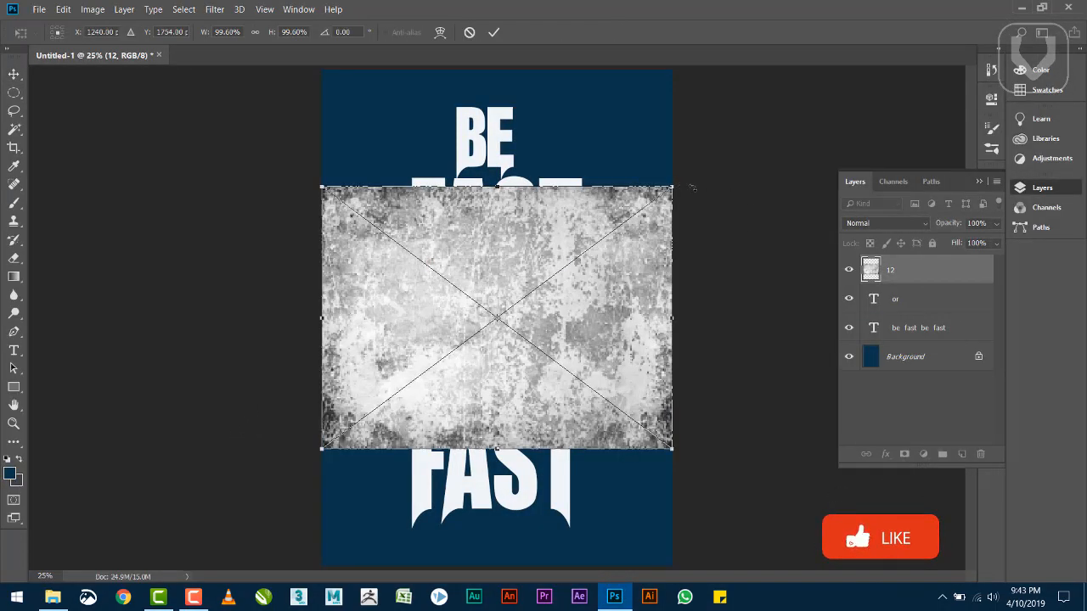
pyautogui.moveTo(684, 185); pyautogui.dragTo(395, 128)
pyautogui.moveTo(629, 143); pyautogui.dragTo(667, 93)
pyautogui.press('Return')
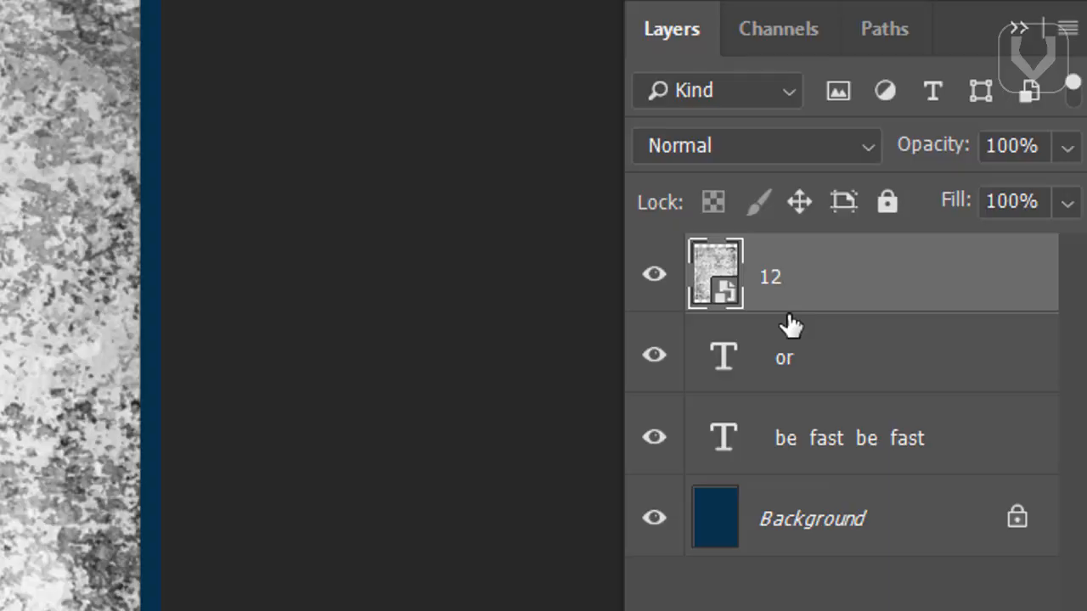
# Try clipping the texture layer to the OR text and both to the BE FAST text, and release the clipping
pyautogui.press('alt')
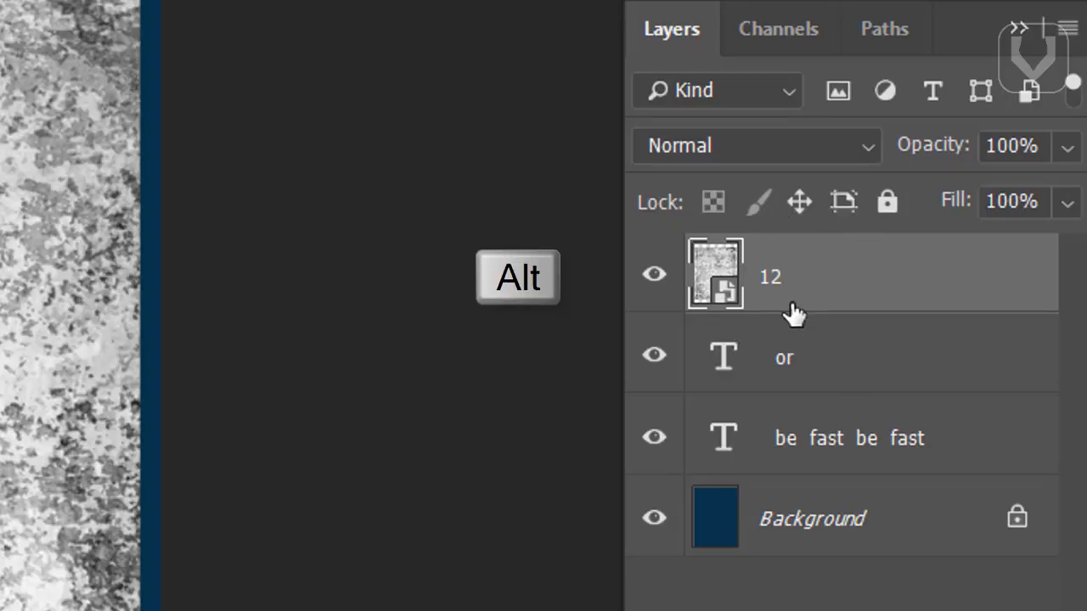
pyautogui.keyDown('alt'); pyautogui.click(777, 306); pyautogui.keyUp('alt')
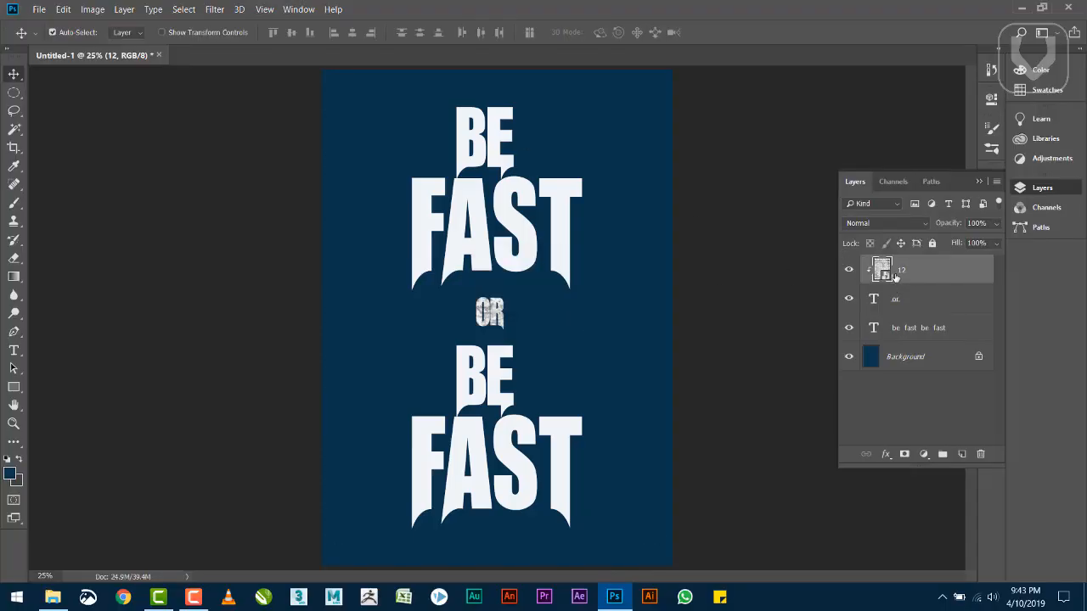
pyautogui.keyDown('alt'); pyautogui.click(892, 313); pyautogui.keyUp('alt')
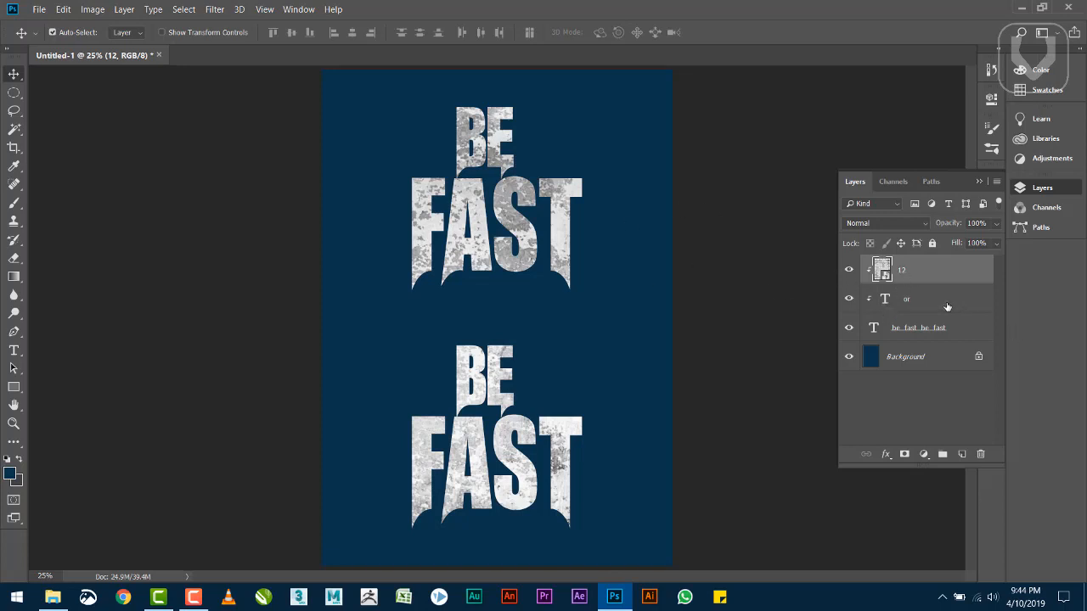
pyautogui.click(918, 299)
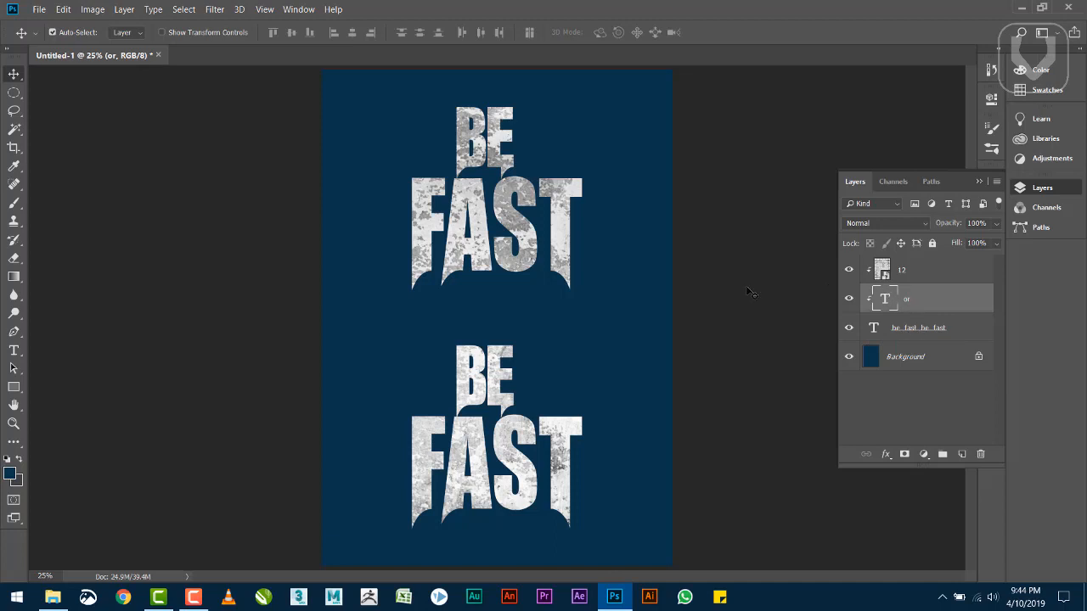
pyautogui.keyDown('alt'); pyautogui.click(924, 306); pyautogui.keyUp('alt')
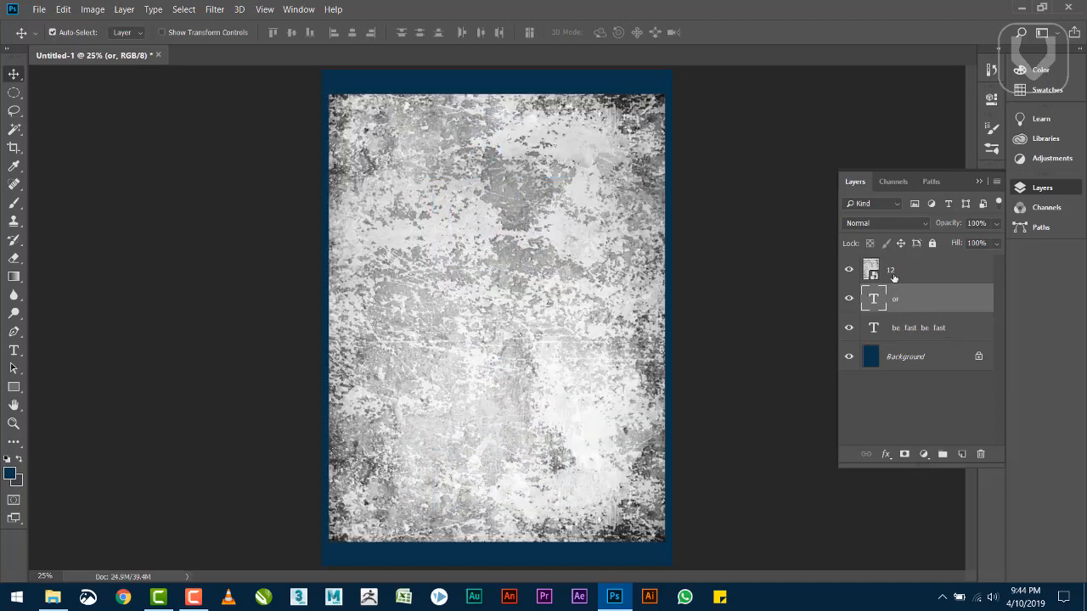
# Group the OR and BE FAST text layers and clip the texture layer 12 to that group
pyautogui.click(893, 278)
pyautogui.click(907, 321)
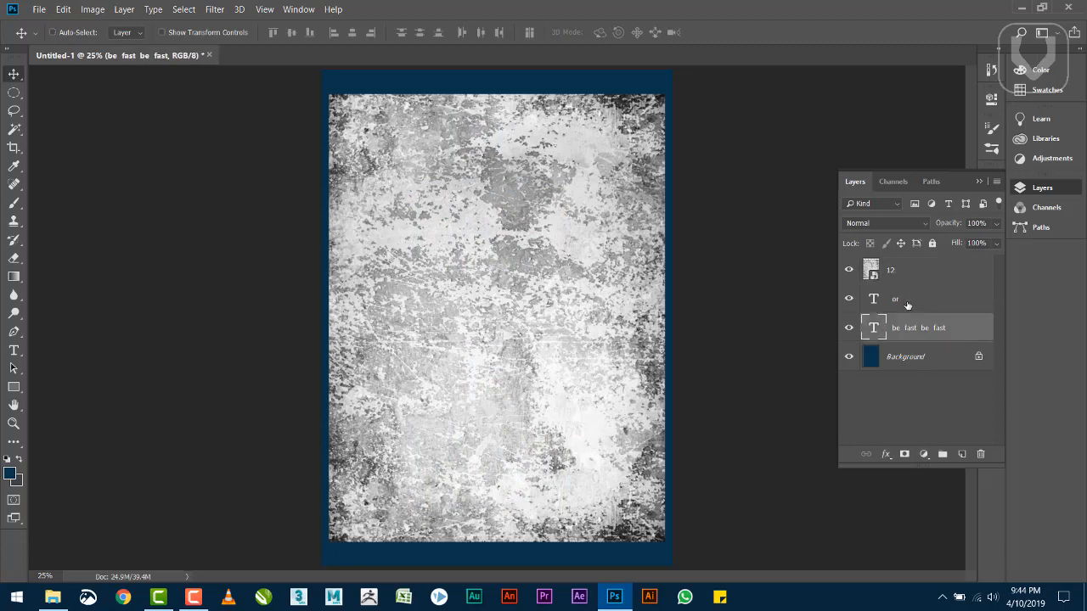
pyautogui.hotkey('ctrl', 'g')
pyautogui.keyDown('shift'); pyautogui.click(907, 305); pyautogui.keyUp('shift')
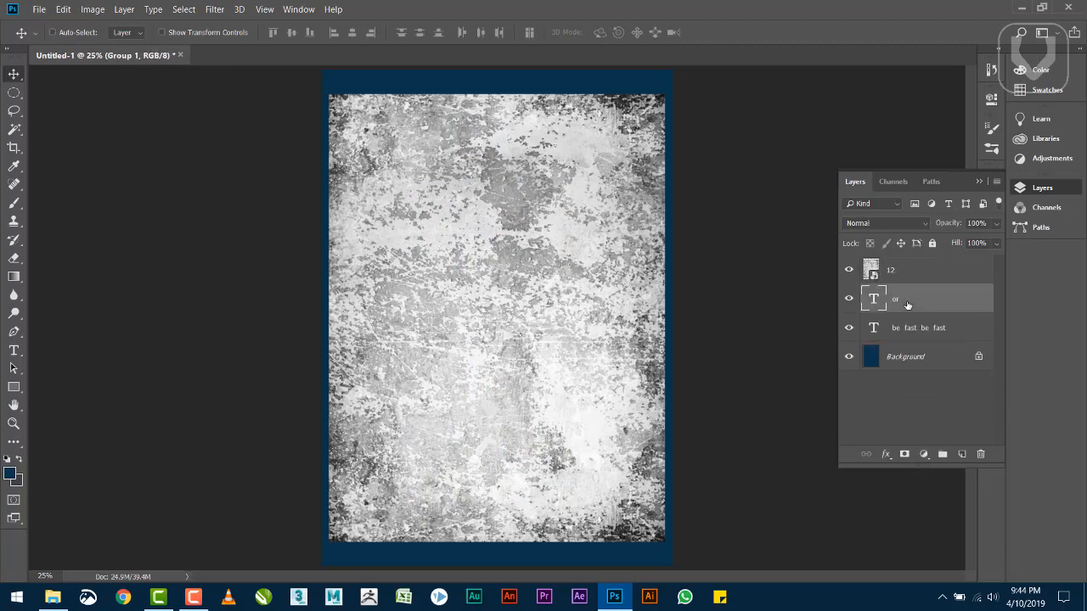
pyautogui.hotkey('ctrl', 'shift', 'g')
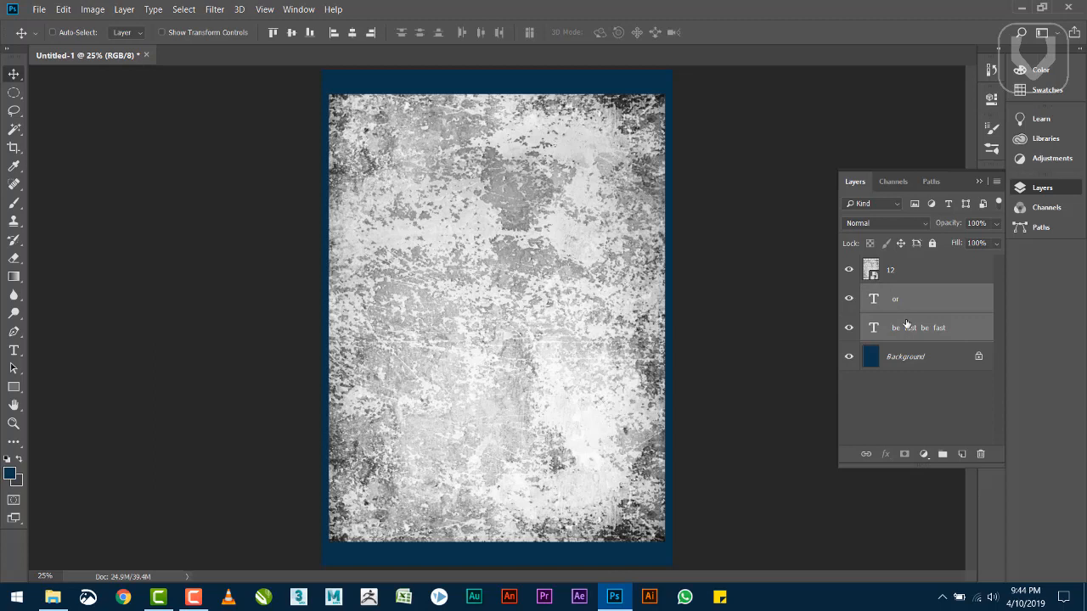
pyautogui.hotkey('ctrl', 'g')
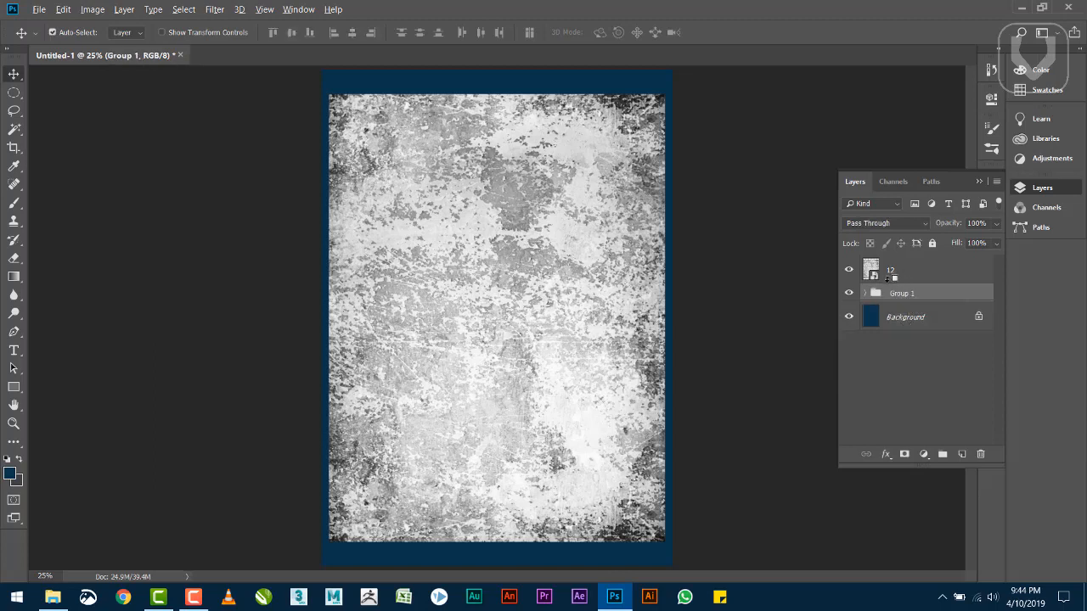
pyautogui.keyDown('alt'); pyautogui.click(890, 280); pyautogui.keyUp('alt')
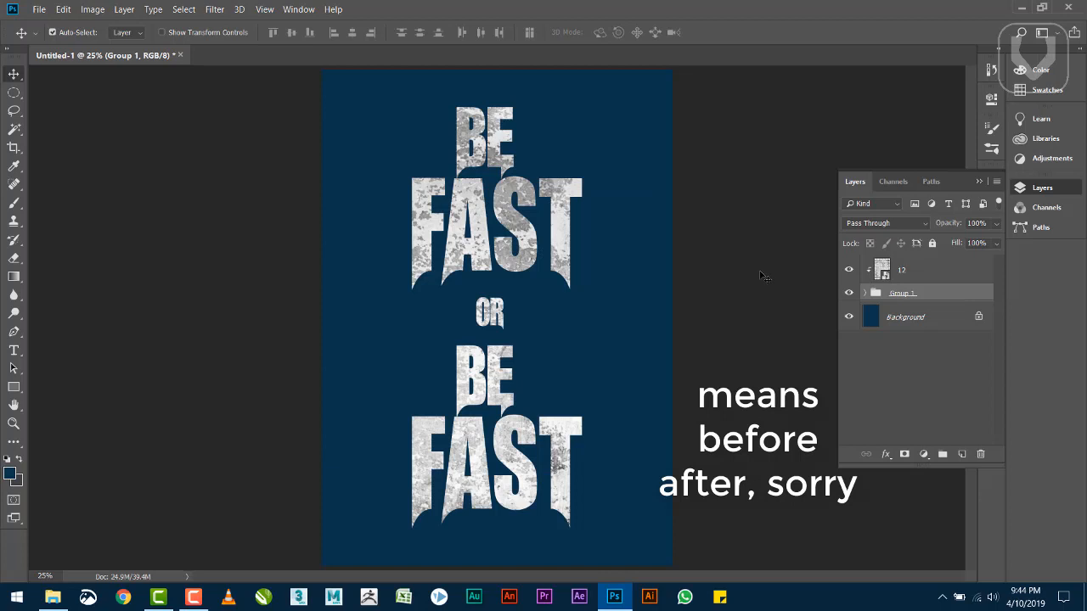
# Compare the lettering with the texture hidden and shown, and reduce the texture layer's opacity to about 50%
pyautogui.click(848, 270)
pyautogui.click(849, 270)
pyautogui.click(921, 270)
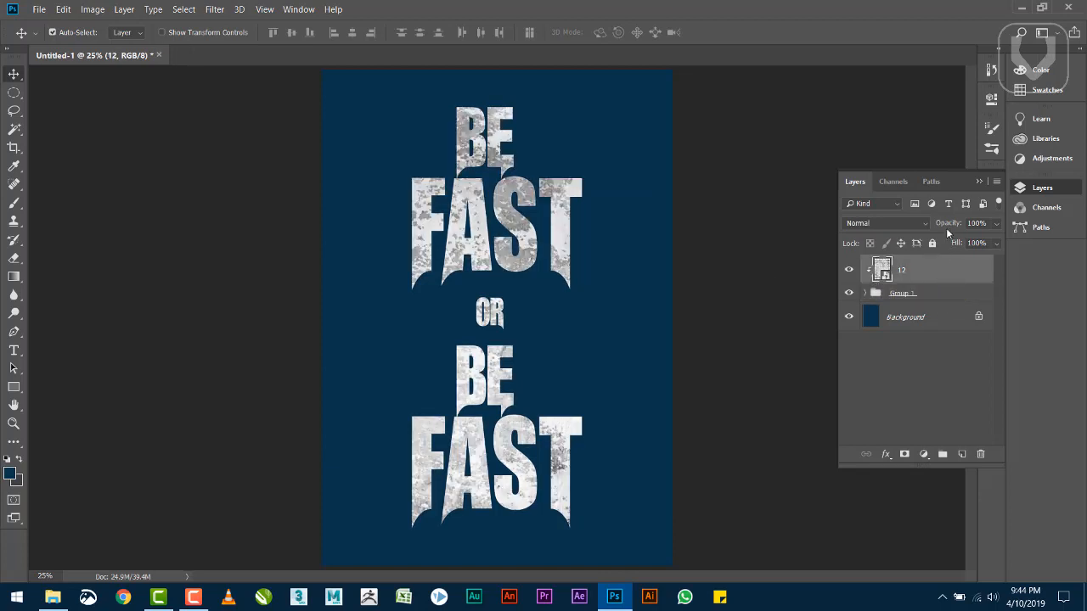
pyautogui.moveTo(947, 230); pyautogui.dragTo(909, 231)
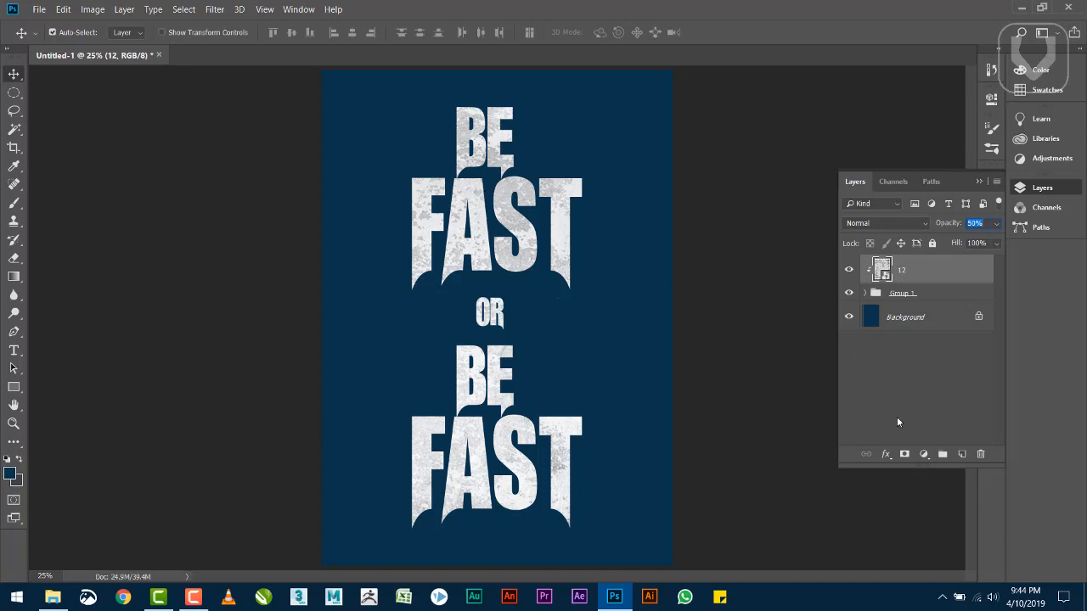
# Add a new layer and make a long, thin horizontal selection beside the word OR with the Rectangular Marquee tool
pyautogui.click(961, 453)
pyautogui.press('m')
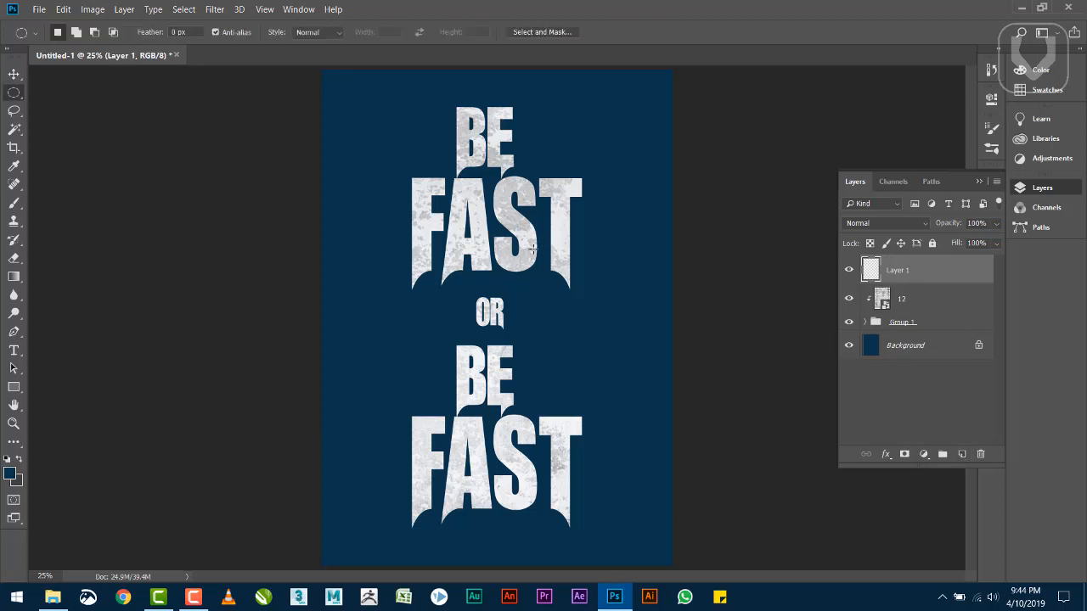
pyautogui.rightClick(13, 95)
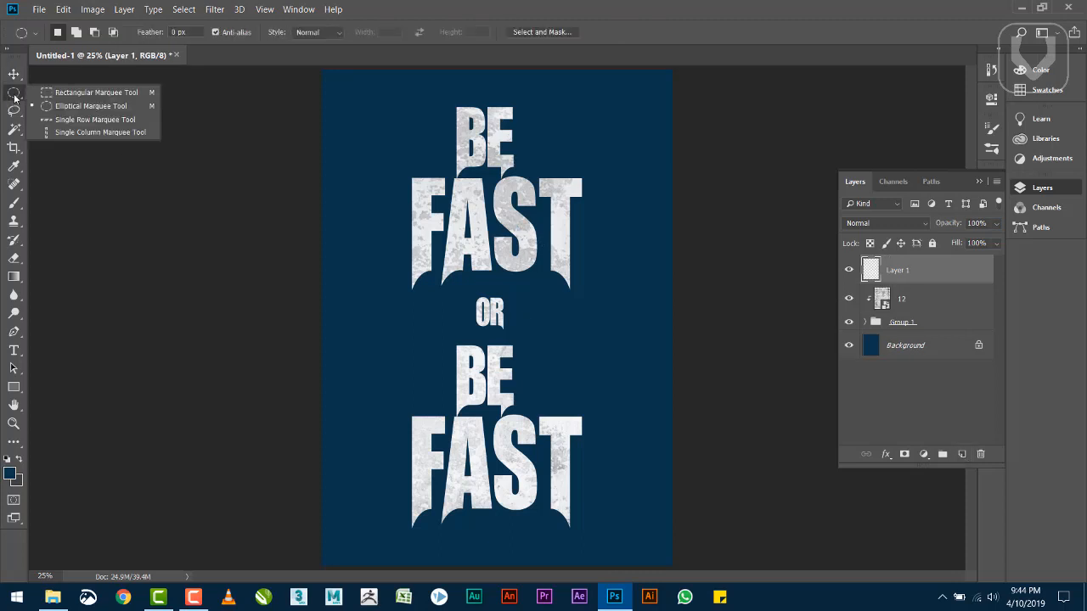
pyautogui.click(81, 95)
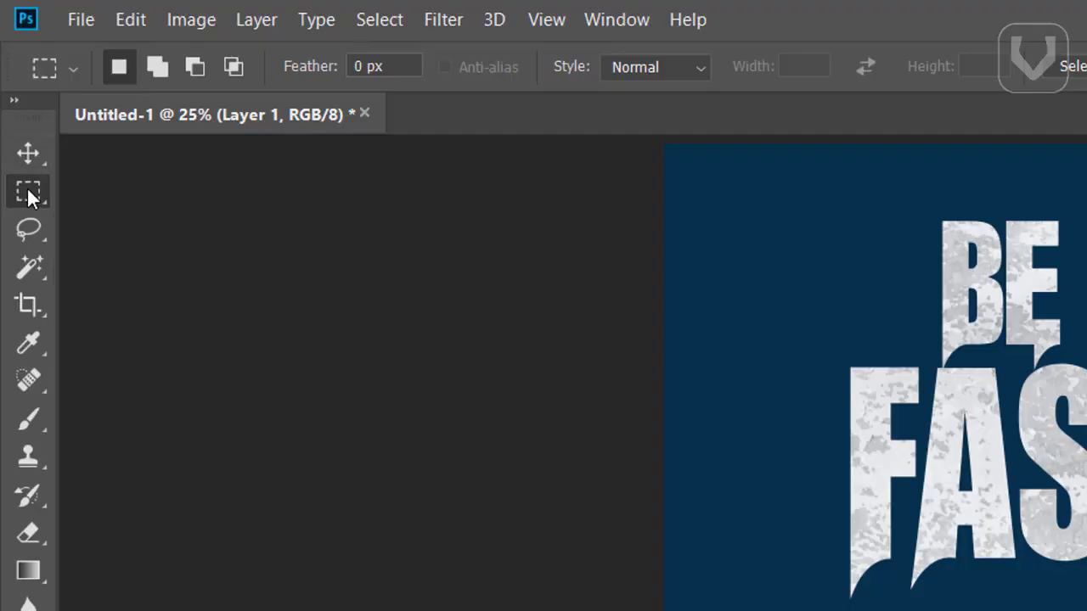
pyautogui.rightClick(28, 196)
pyautogui.click(122, 217)
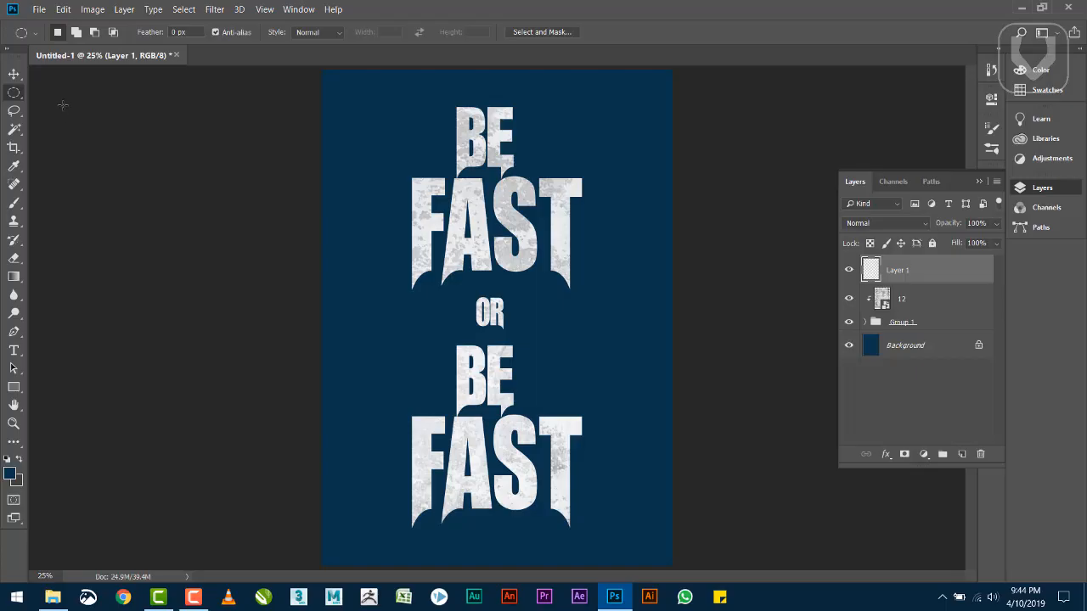
pyautogui.rightClick(15, 95)
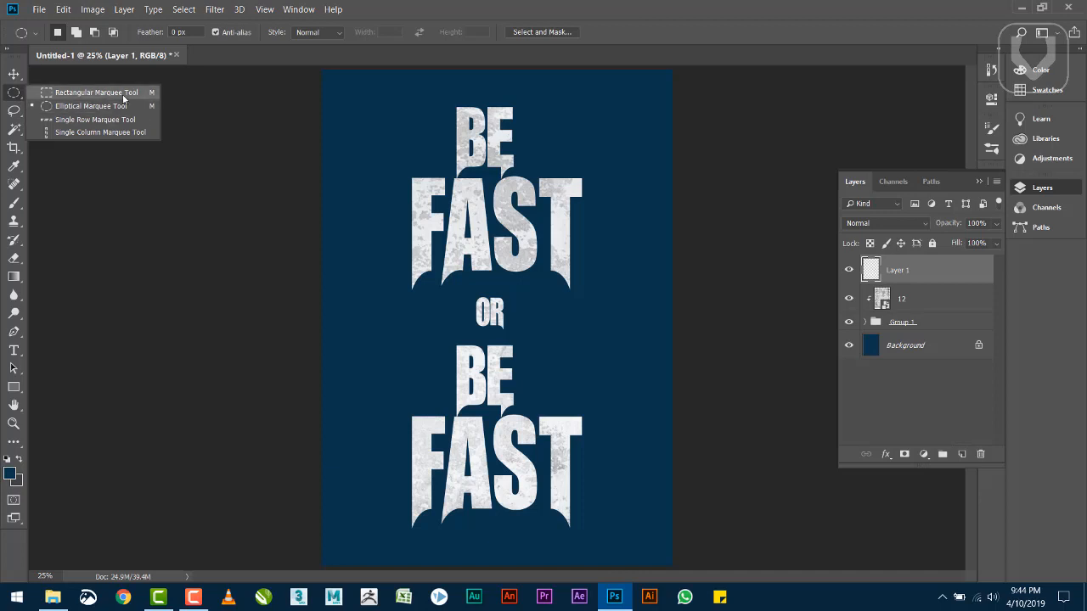
pyautogui.click(90, 92)
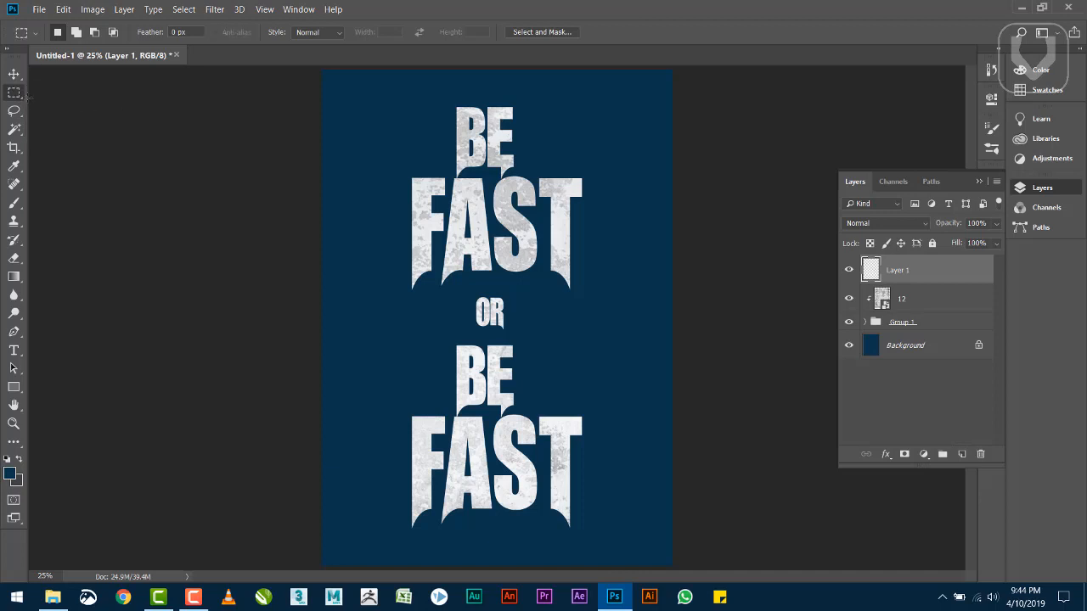
pyautogui.moveTo(525, 304); pyautogui.dragTo(639, 307)
# Sample the off-white of the lettering, fill the thin selection with it and deselect
pyautogui.press('i')
pyautogui.click(574, 420)
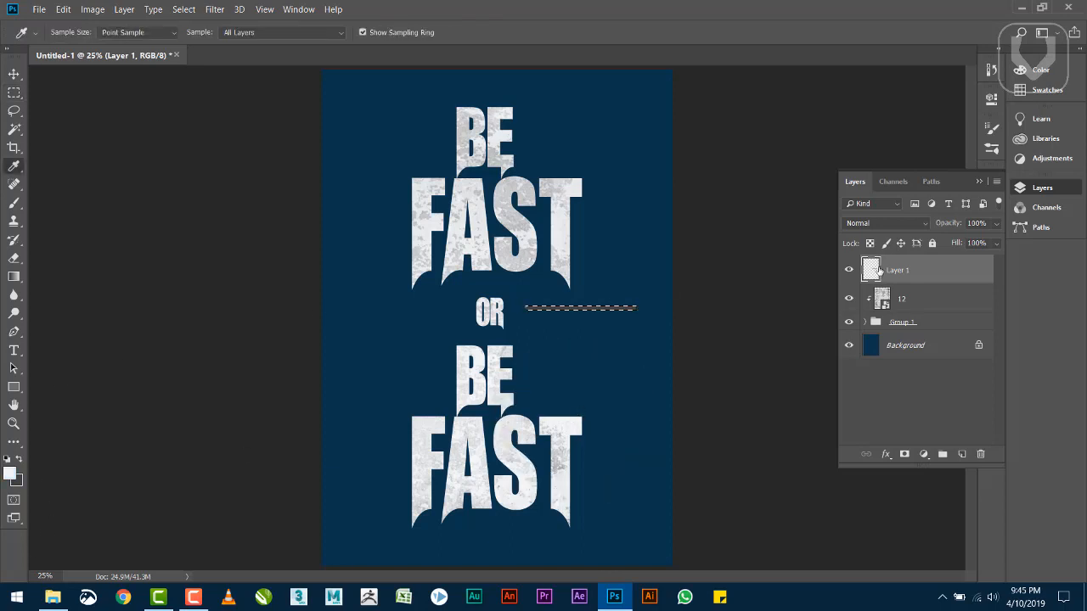
pyautogui.hotkey('alt', 'BackSpace')
pyautogui.hotkey('ctrl', 'd')
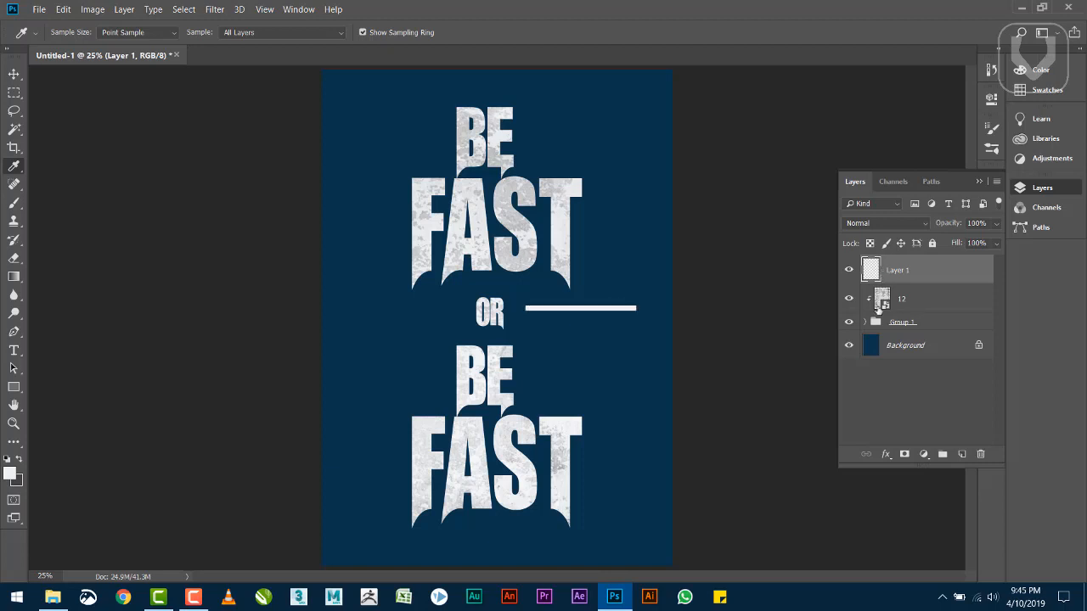
# Duplicate the white bar beside OR and offset the copy slightly below the original
pyautogui.press('v')
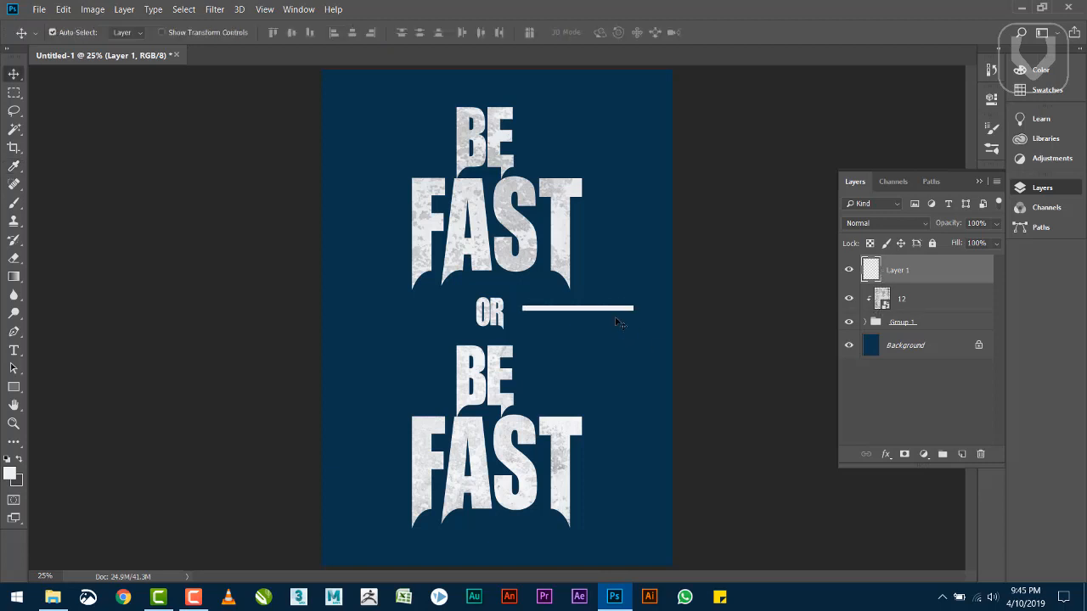
pyautogui.hotkey('ctrl', 'j')
pyautogui.hotkey('shift', 'Down')
pyautogui.hotkey('shift', 'Down')
pyautogui.hotkey('shift', 'Down')
pyautogui.hotkey('shift', 'Down')
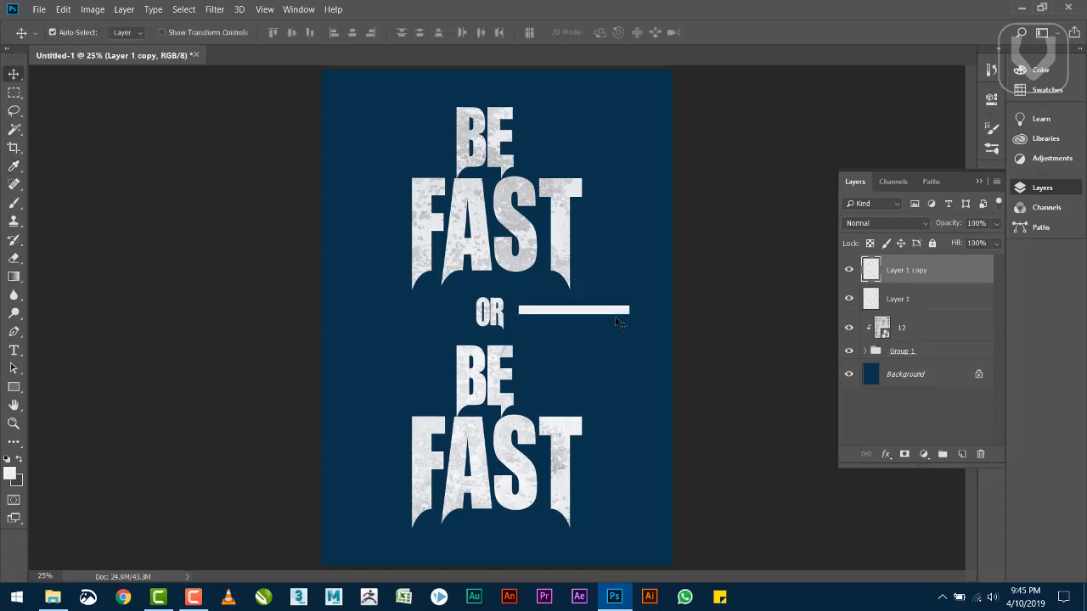
# Duplicate the lower bar once more and move the copy down to form a third bar beneath it
pyautogui.press('alt')
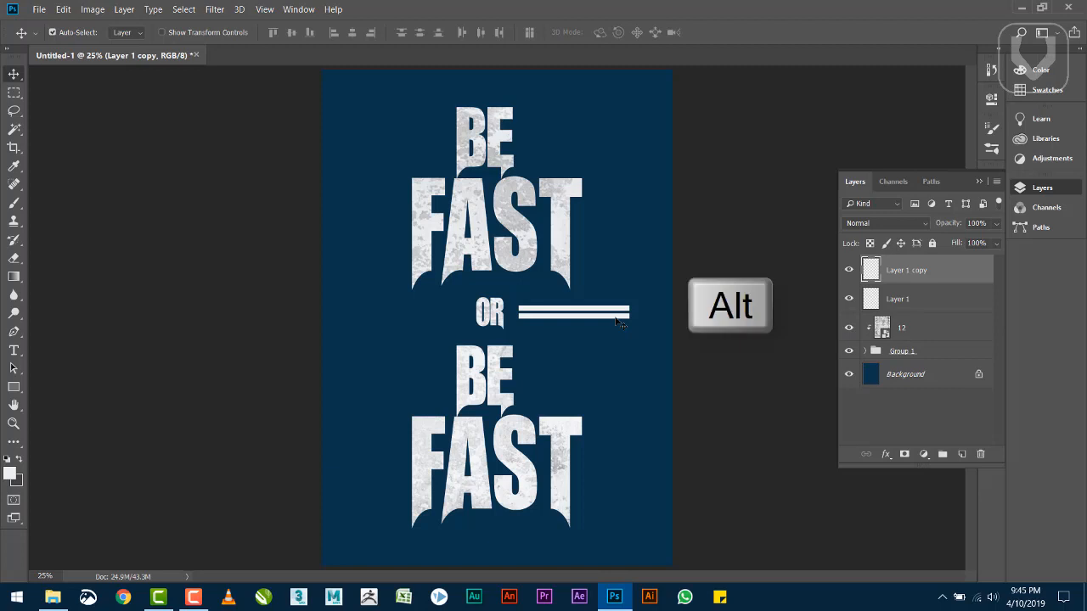
pyautogui.hotkey('shift', 'Down')
pyautogui.hotkey('shift', 'Down')
pyautogui.hotkey('shift', 'Down')
pyautogui.hotkey('shift', 'Down')
pyautogui.hotkey('shift', 'Down')
pyautogui.hotkey('shift', 'Down')
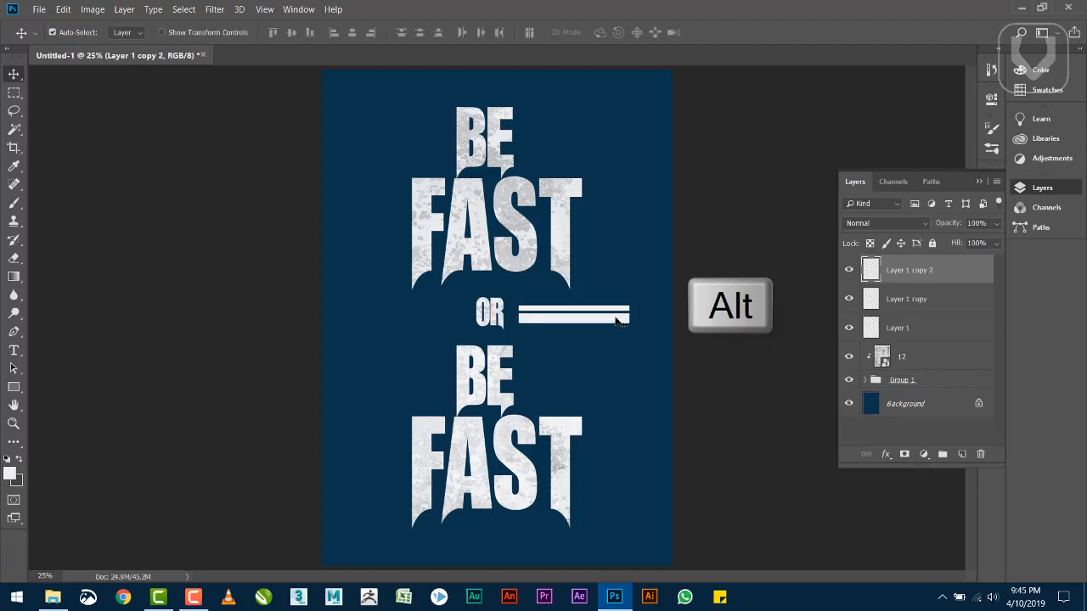
pyautogui.press('Delete')
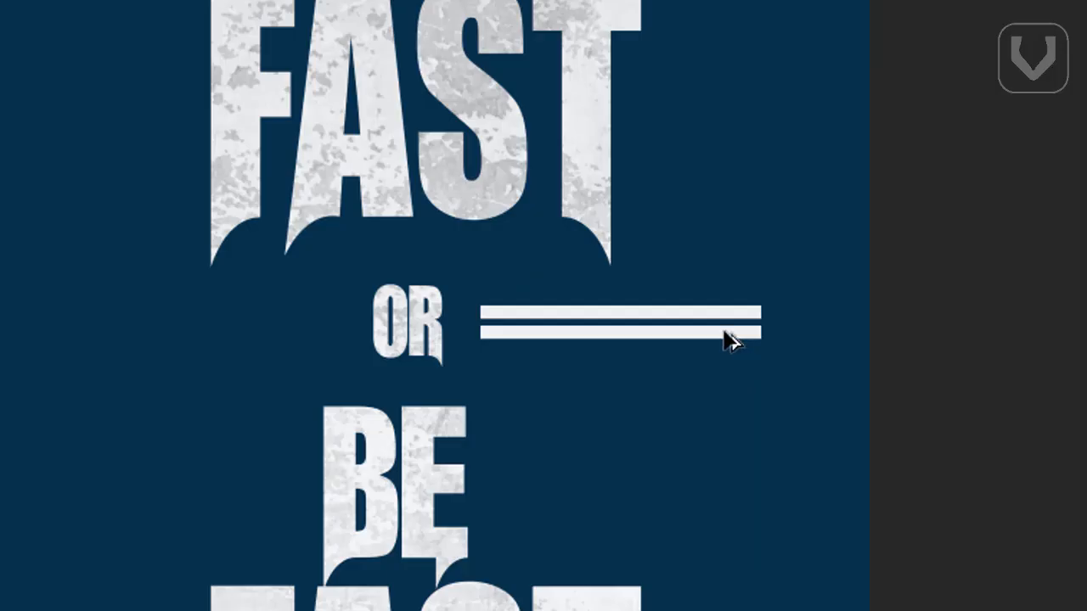
pyautogui.moveTo(723, 342); pyautogui.dragTo(722, 378)
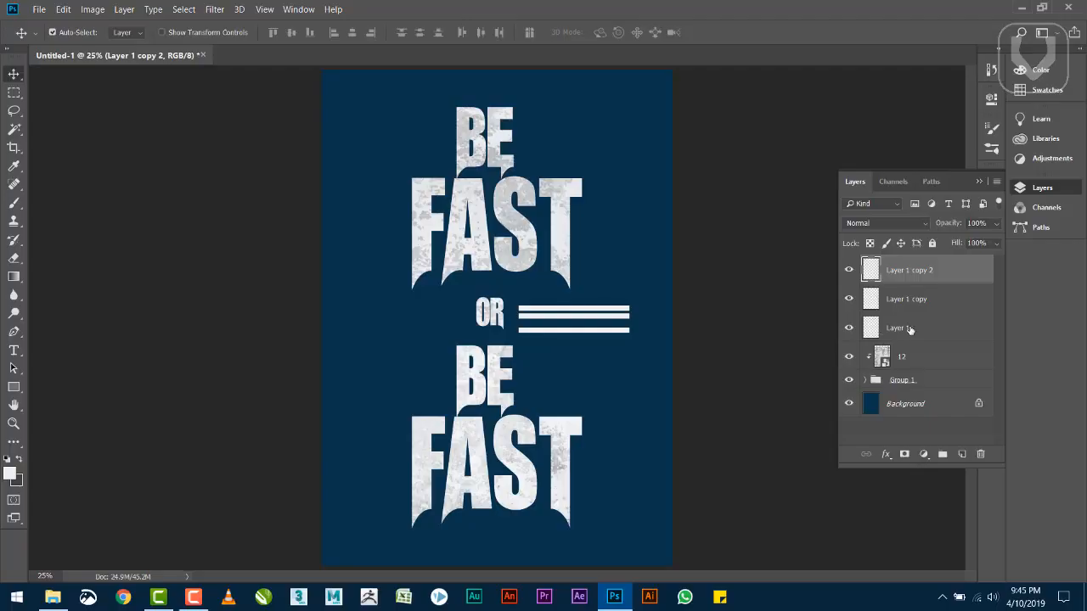
# Distribute the three bars evenly in the vertical direction and squash them into thinner, closer lines beside OR
pyautogui.keyDown('shift'); pyautogui.click(912, 328); pyautogui.keyUp('shift')
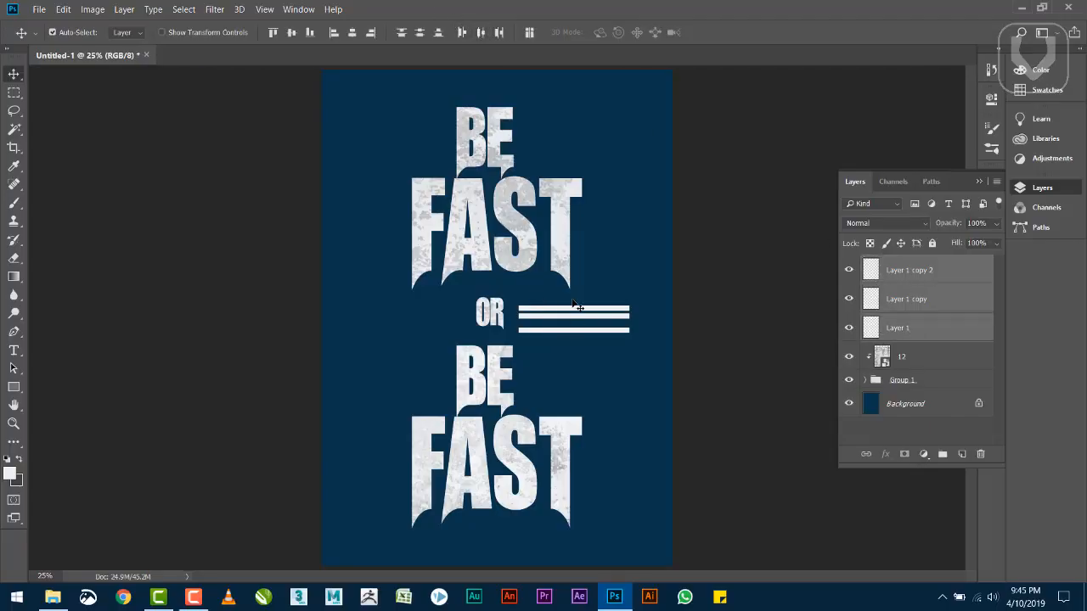
pyautogui.click(420, 32)
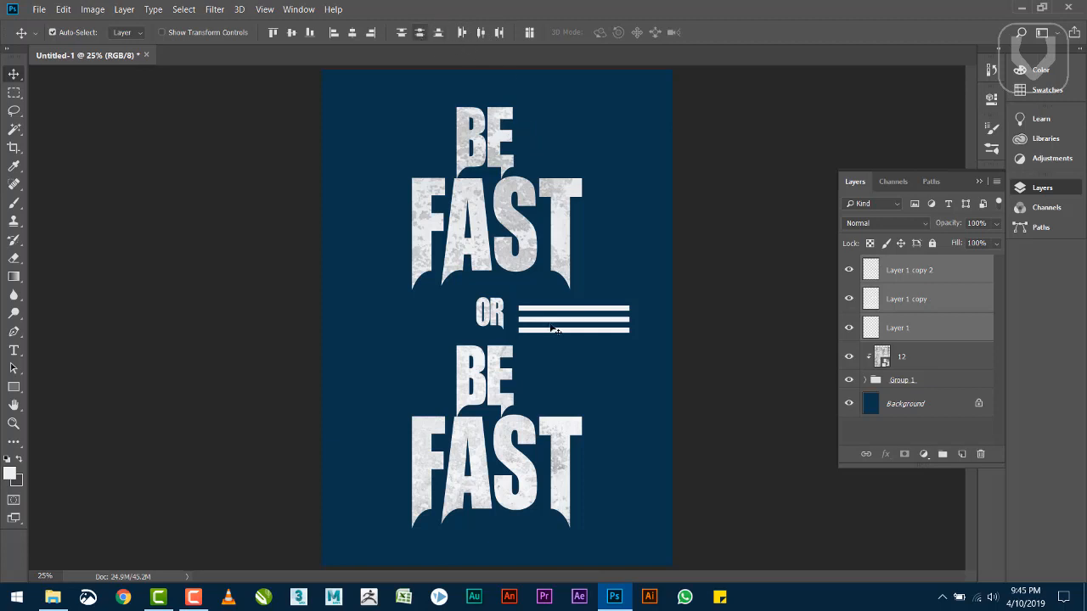
pyautogui.hotkey('ctrl', 't')
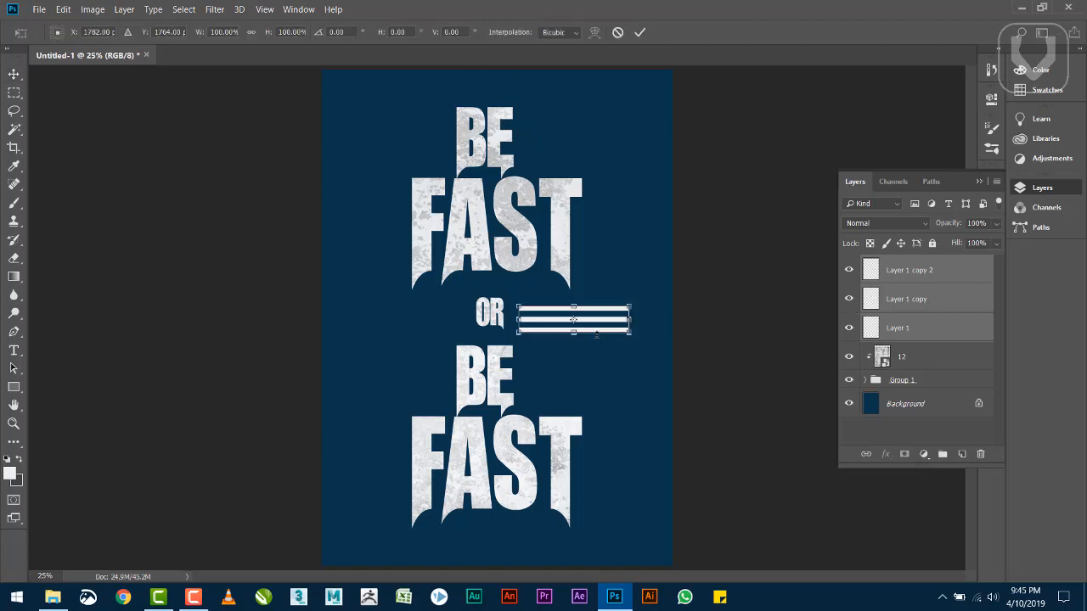
pyautogui.moveTo(574, 332); pyautogui.dragTo(606, 318)
pyautogui.press('Return')
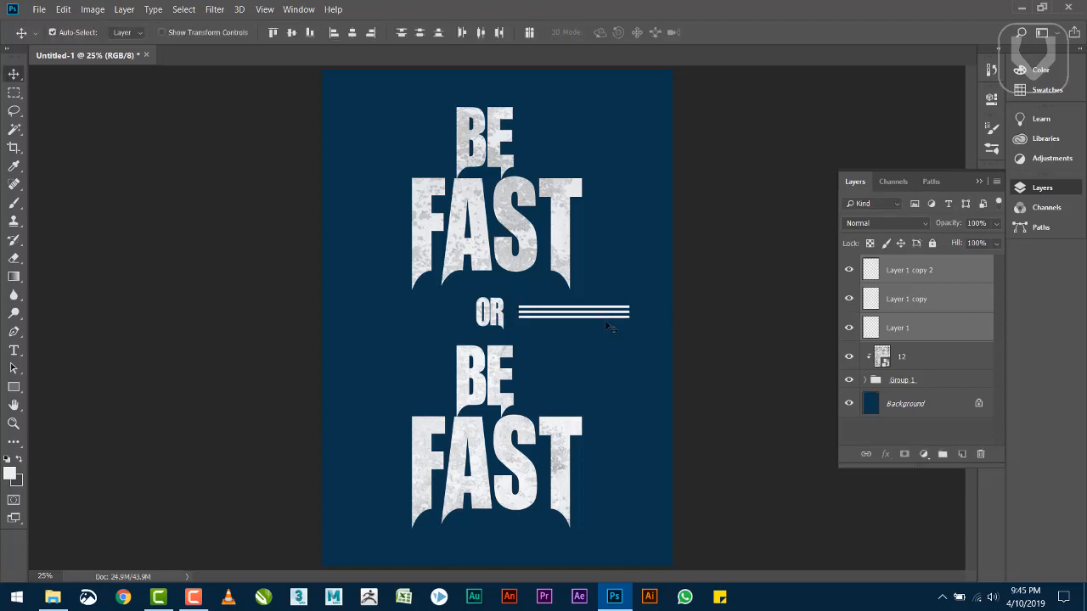
# Group the three bars beside OR and shorten the group so it ends level with the edge of the T in FAST
pyautogui.hotkey('ctrl', 'g')
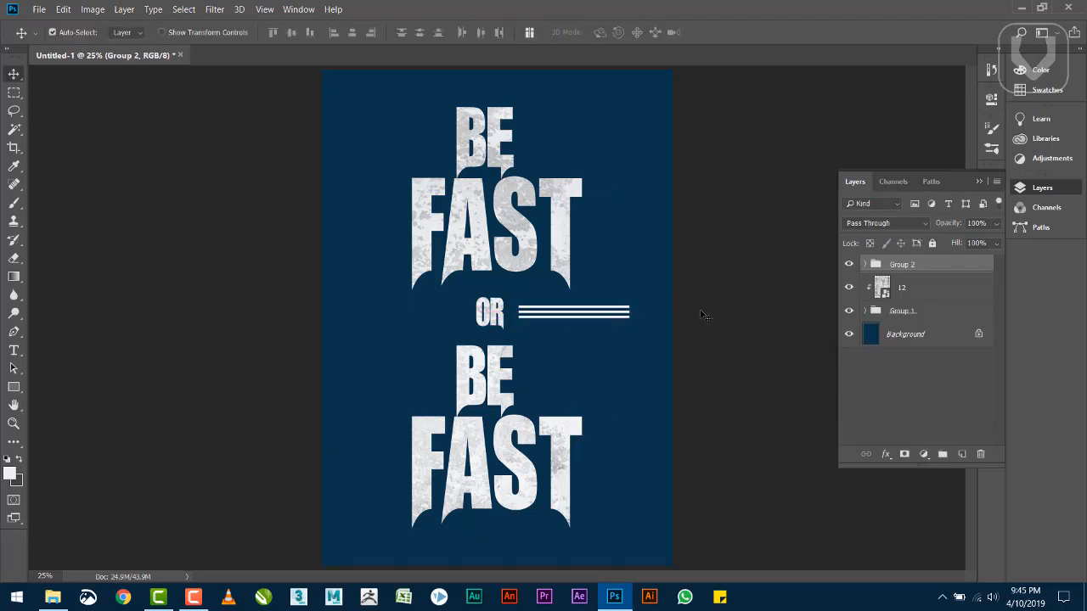
pyautogui.hotkey('ctrl', 't')
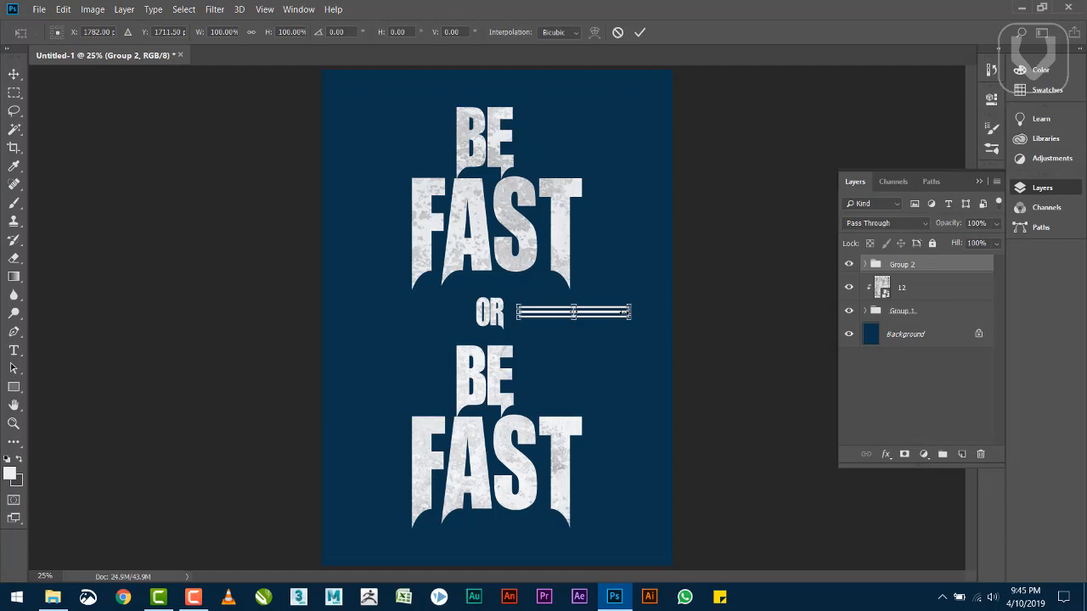
pyautogui.moveTo(630, 311); pyautogui.dragTo(582, 311)
pyautogui.press('Return')
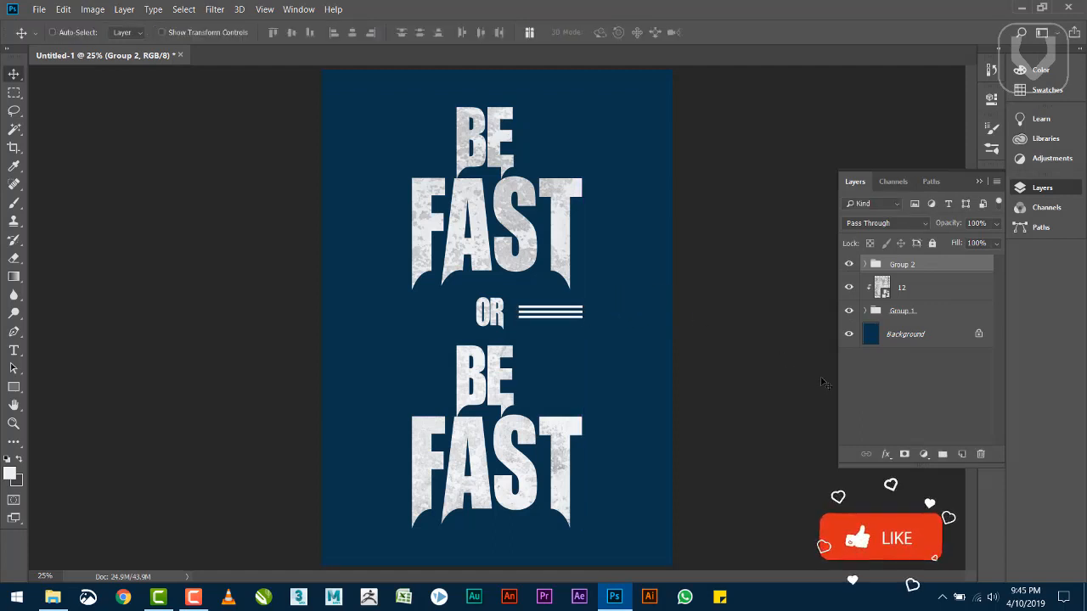
# Duplicate the group of bars and move the copy straight across to the opposite side of OR
pyautogui.hotkey('ctrl', 'j')
pyautogui.hotkey('ctrl', 't')
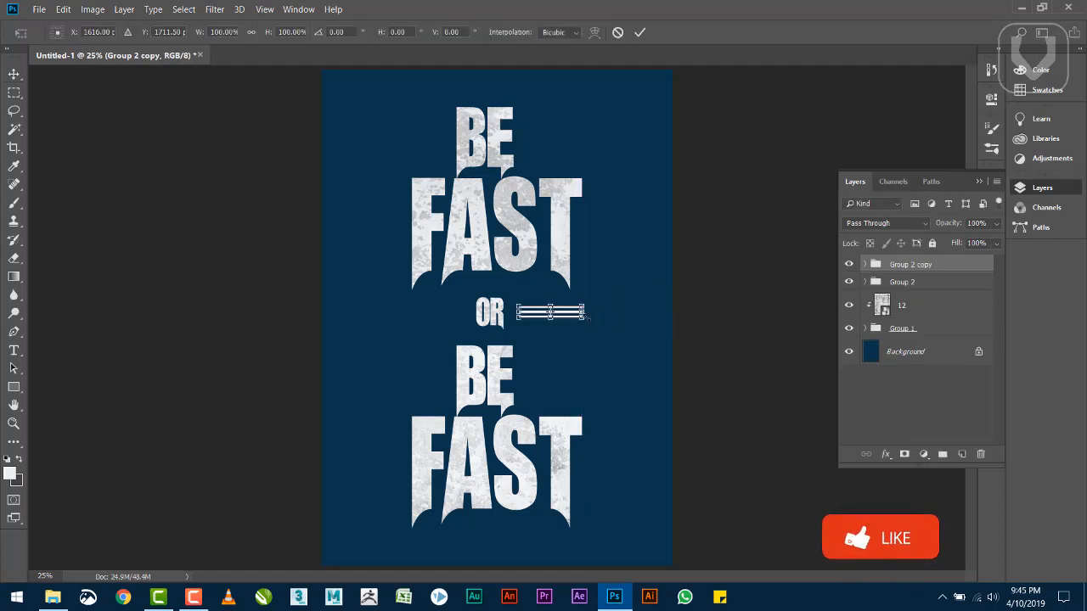
pyautogui.press('Return')
pyautogui.keyDown('shift'); pyautogui.click(485, 312); pyautogui.keyUp('shift')
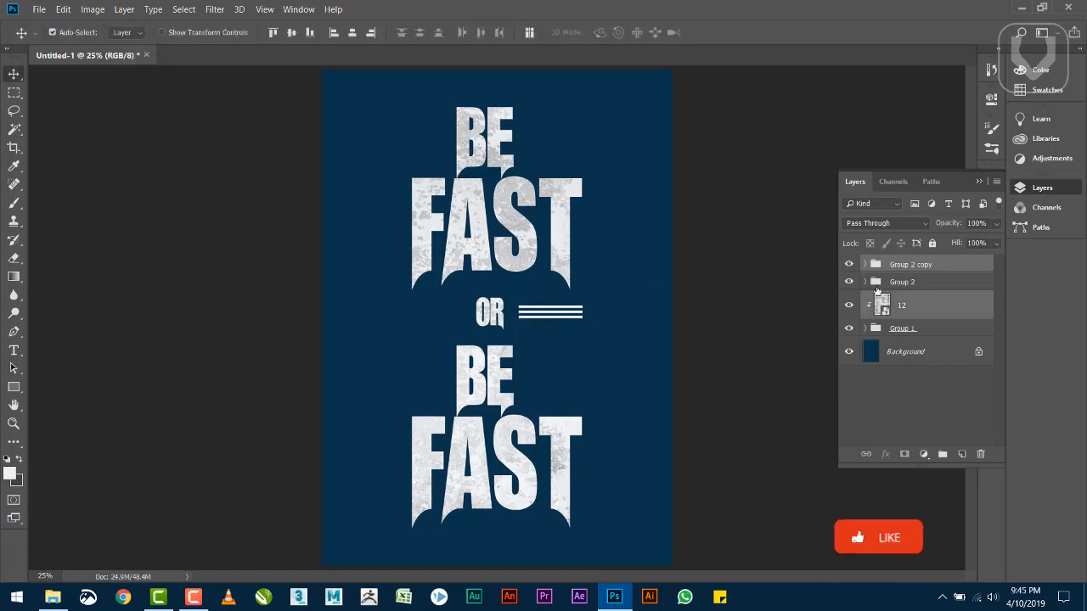
pyautogui.click(911, 264)
pyautogui.hotkey('ctrl', 't')
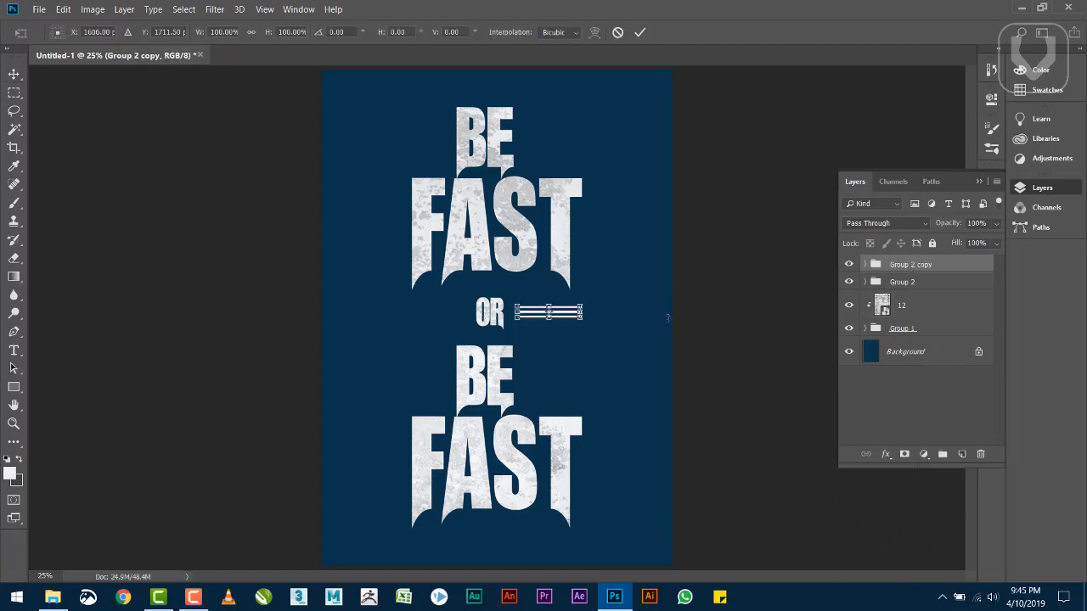
pyautogui.hotkey('shift', 'Left')
pyautogui.hotkey('shift', 'Left')
pyautogui.hotkey('shift', 'Left')
pyautogui.hotkey('shift', 'Left')
pyautogui.hotkey('shift', 'Left')
pyautogui.hotkey('shift', 'Left')
pyautogui.hotkey('shift', 'Left')
pyautogui.hotkey('shift', 'Left')
pyautogui.hotkey('shift', 'Left')
pyautogui.hotkey('shift', 'Left')
pyautogui.hotkey('shift', 'Left')
pyautogui.hotkey('shift', 'Left')
pyautogui.hotkey('shift', 'Left')
pyautogui.hotkey('shift', 'Left')
pyautogui.hotkey('shift', 'Left')
pyautogui.hotkey('shift', 'Left')
pyautogui.hotkey('shift', 'Left')
pyautogui.hotkey('shift', 'Left')
pyautogui.hotkey('shift', 'Left')
pyautogui.hotkey('shift', 'Left')
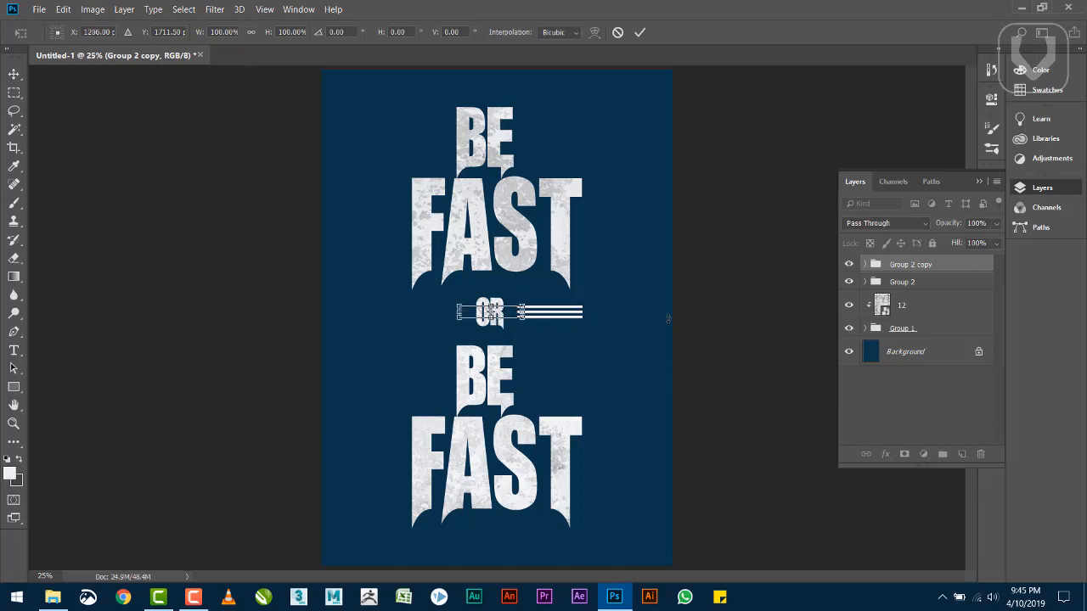
pyautogui.hotkey('shift', 'Left')
pyautogui.hotkey('shift', 'Left')
pyautogui.hotkey('shift', 'Left')
pyautogui.hotkey('shift', 'Left')
pyautogui.hotkey('shift', 'Left')
pyautogui.hotkey('shift', 'Left')
pyautogui.hotkey('shift', 'Left')
pyautogui.hotkey('shift', 'Left')
pyautogui.hotkey('shift', 'Left')
pyautogui.hotkey('shift', 'Left')
pyautogui.hotkey('shift', 'Left')
pyautogui.hotkey('shift', 'Left')
pyautogui.hotkey('shift', 'Left')
pyautogui.hotkey('shift', 'Left')
pyautogui.hotkey('shift', 'Left')
pyautogui.hotkey('shift', 'Left')
pyautogui.hotkey('shift', 'Left')
pyautogui.hotkey('shift', 'Left')
pyautogui.hotkey('shift', 'Left')
pyautogui.hotkey('shift', 'Left')
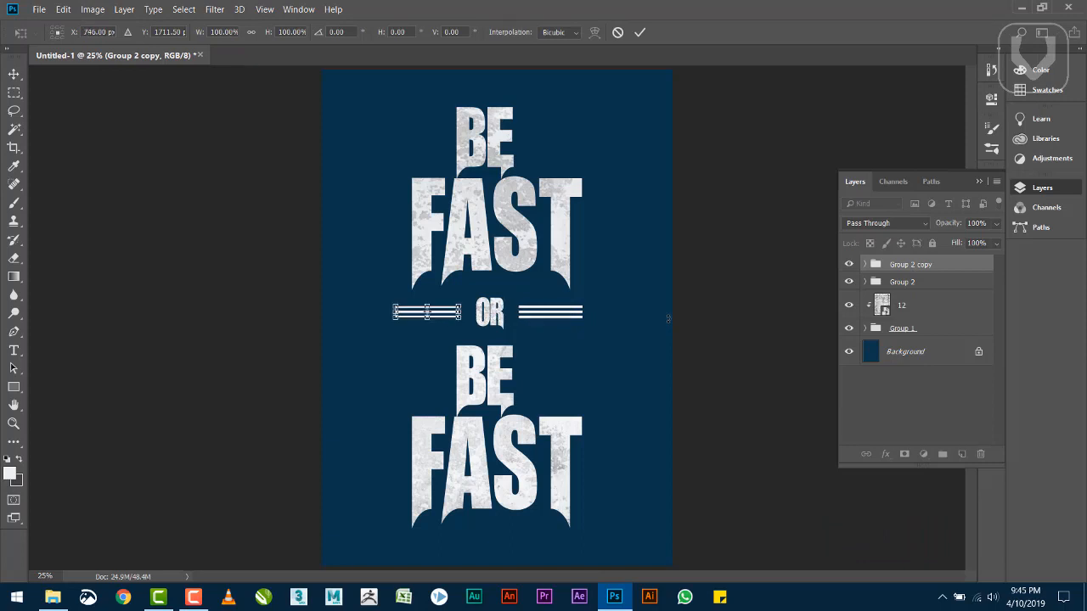
pyautogui.press('Return')
# Try to group both sets of bars and align them to the horizontal centre of the background
pyautogui.keyDown('shift'); pyautogui.click(896, 284); pyautogui.keyUp('shift')
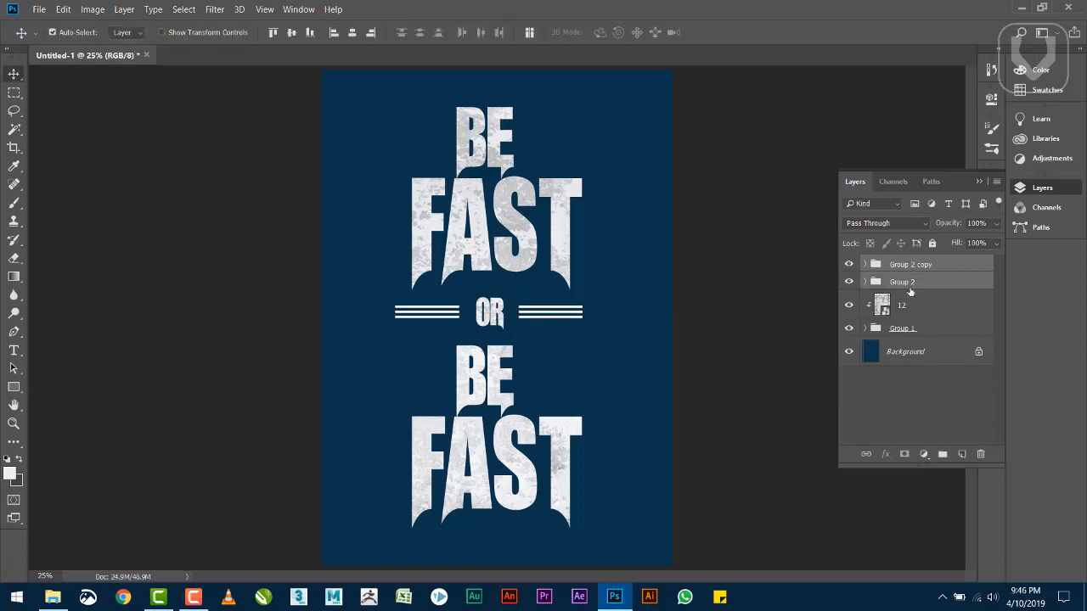
pyautogui.hotkey('ctrl', 'g')
pyautogui.click(919, 350)
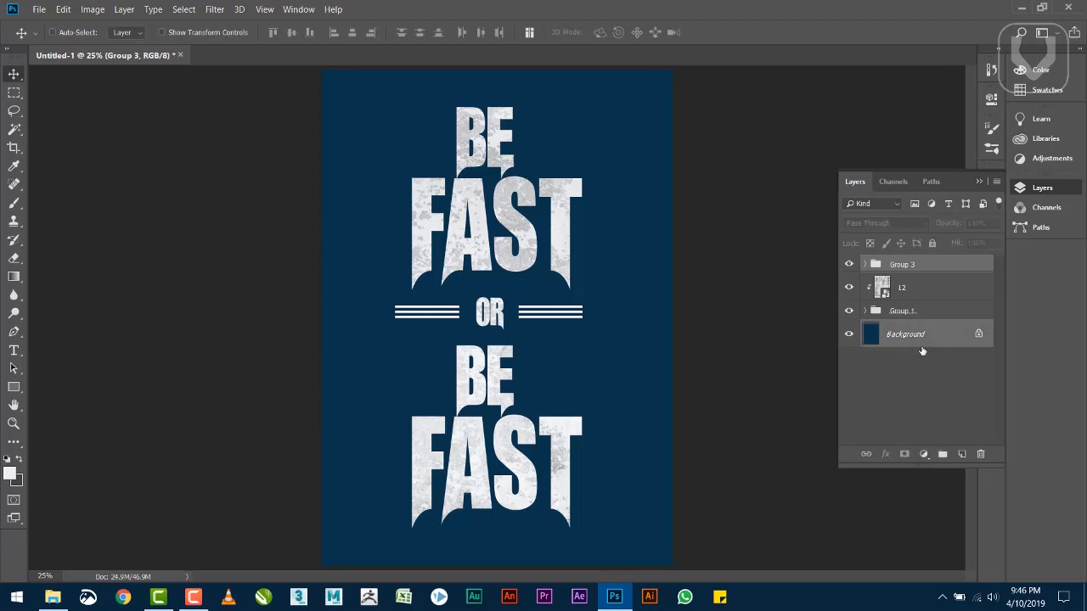
pyautogui.click(352, 33)
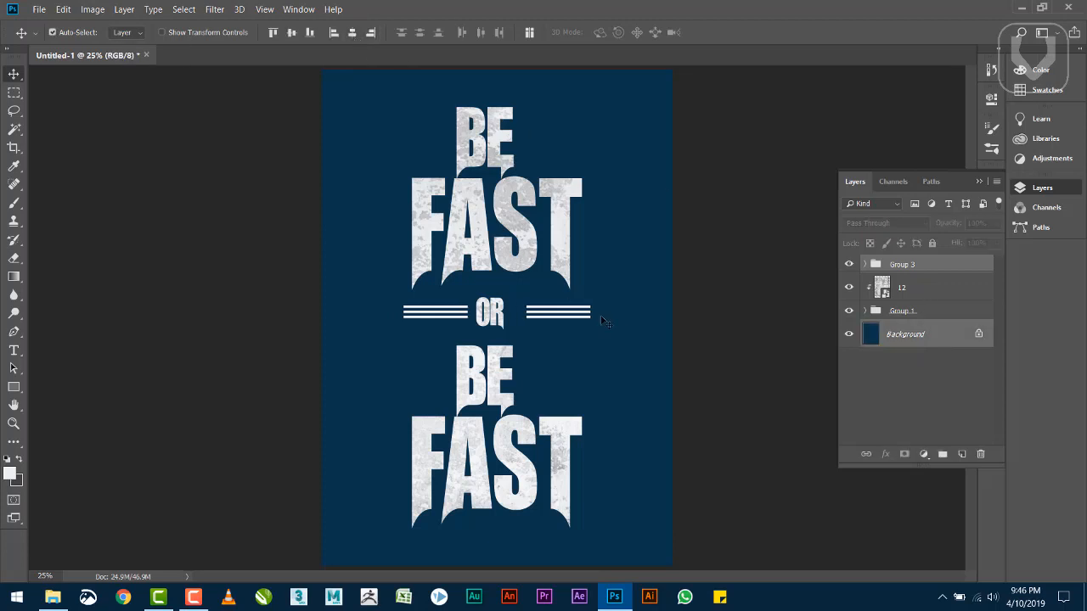
pyautogui.click(907, 267)
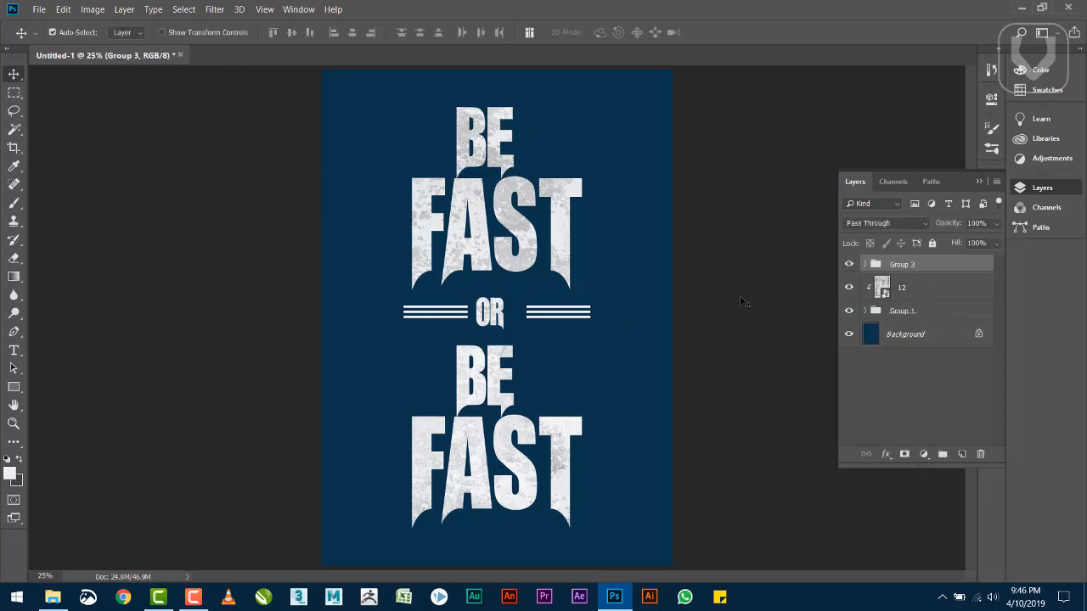
pyautogui.hotkey('ctrl', 'alt', 'z')
pyautogui.hotkey('ctrl', 'alt', 'z')
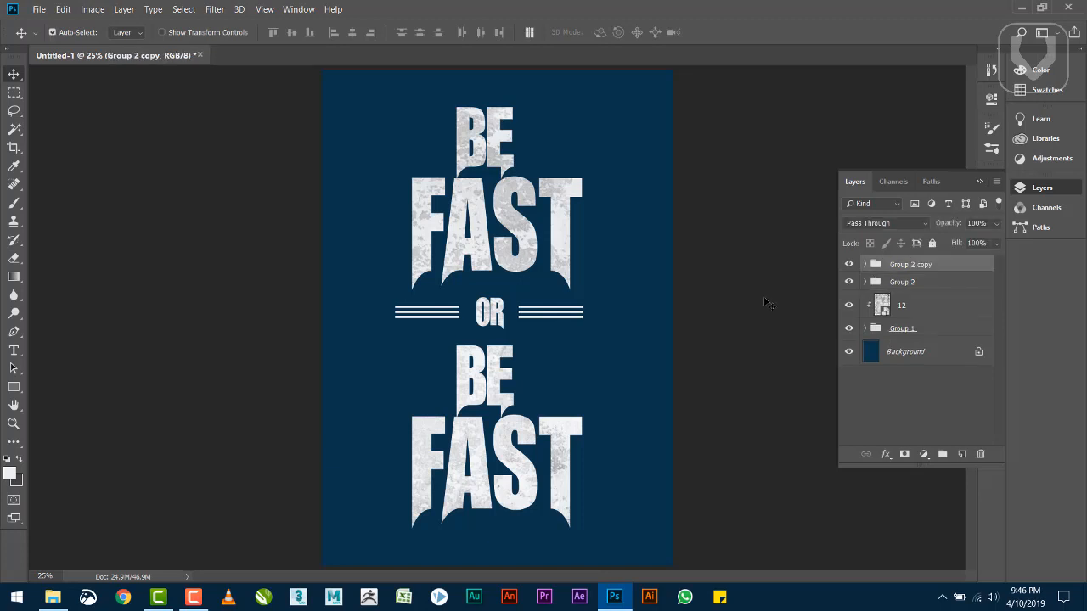
# Select both groups of bars and shift them slightly to the right around OR
pyautogui.keyDown('shift'); pyautogui.click(929, 284); pyautogui.keyUp('shift')
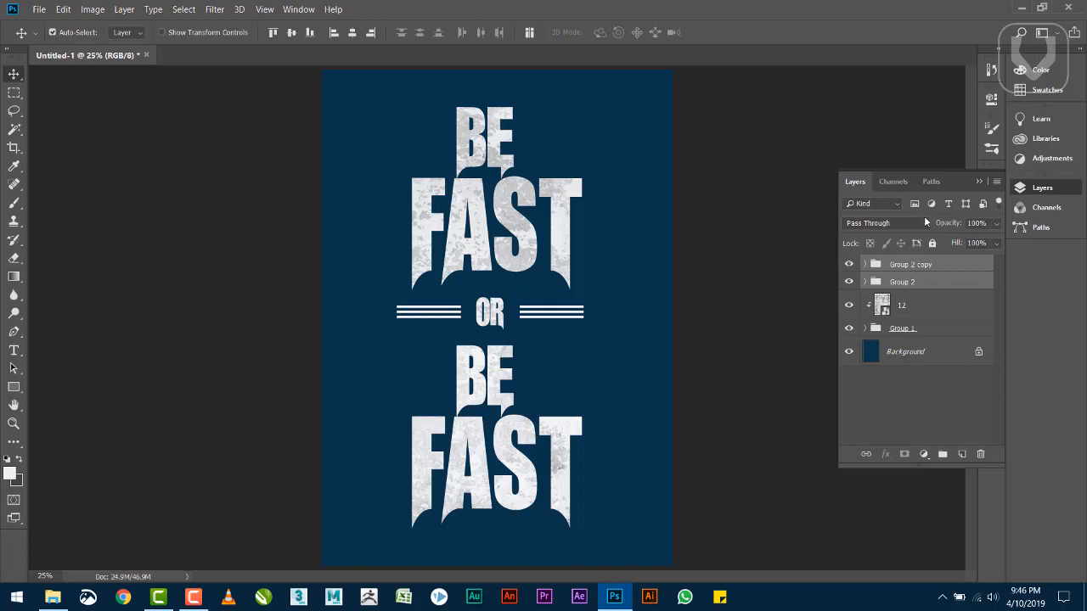
pyautogui.click(670, 236)
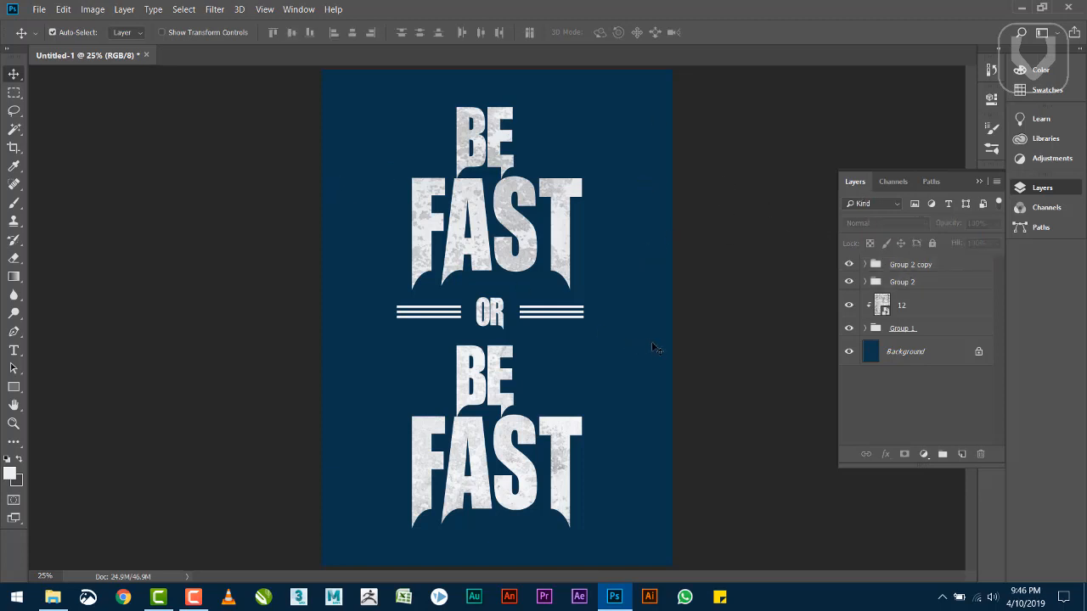
pyautogui.click(908, 267)
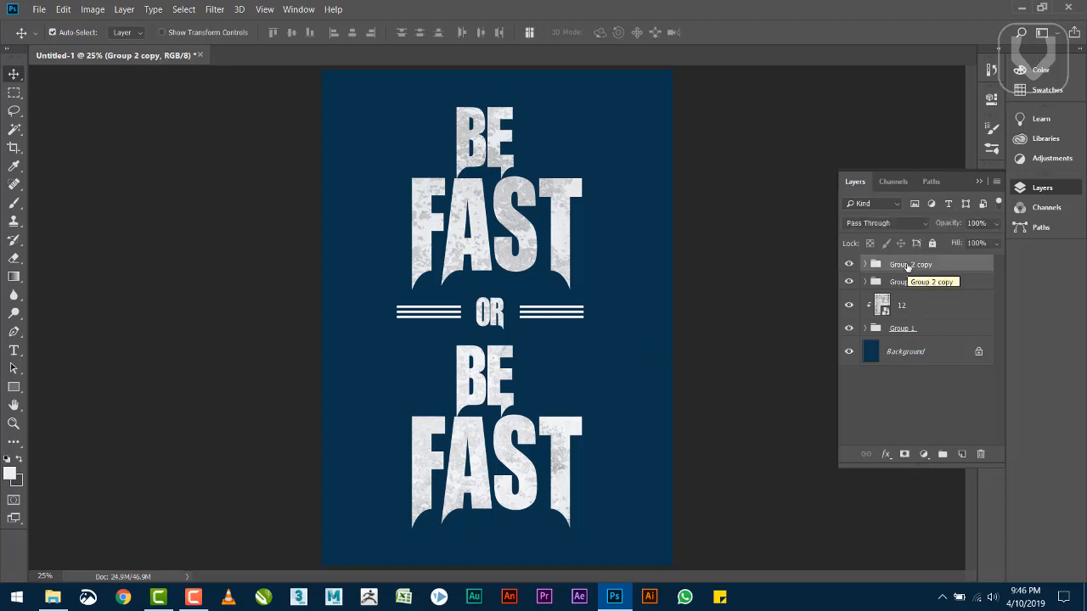
pyautogui.click(654, 146)
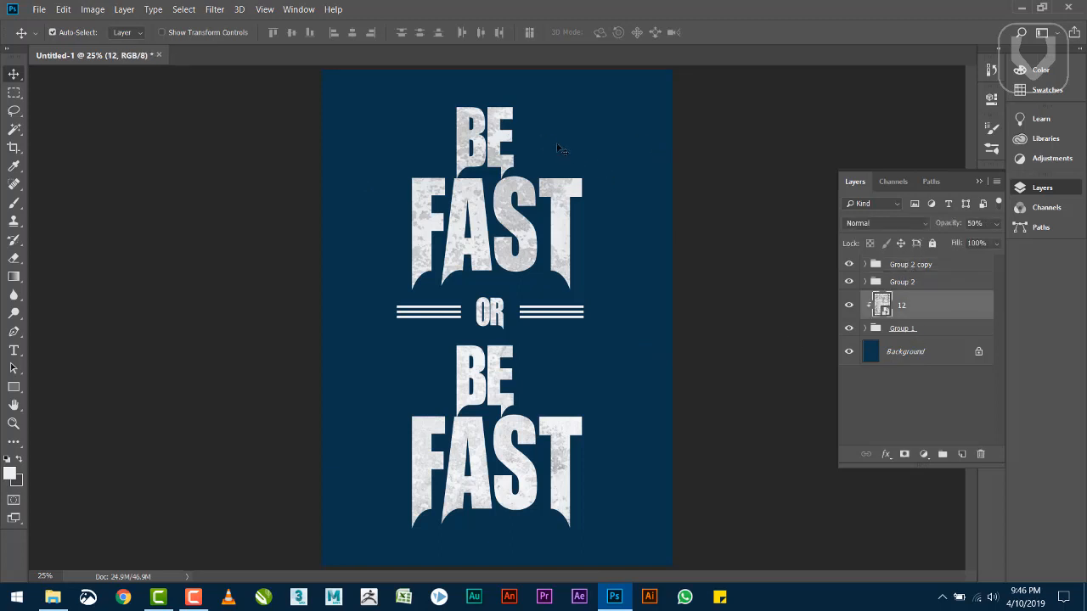
# Add a new layer above the bar groups and make a small circular selection beside the upper BE with the Elliptical Marquee tool
pyautogui.click(892, 270)
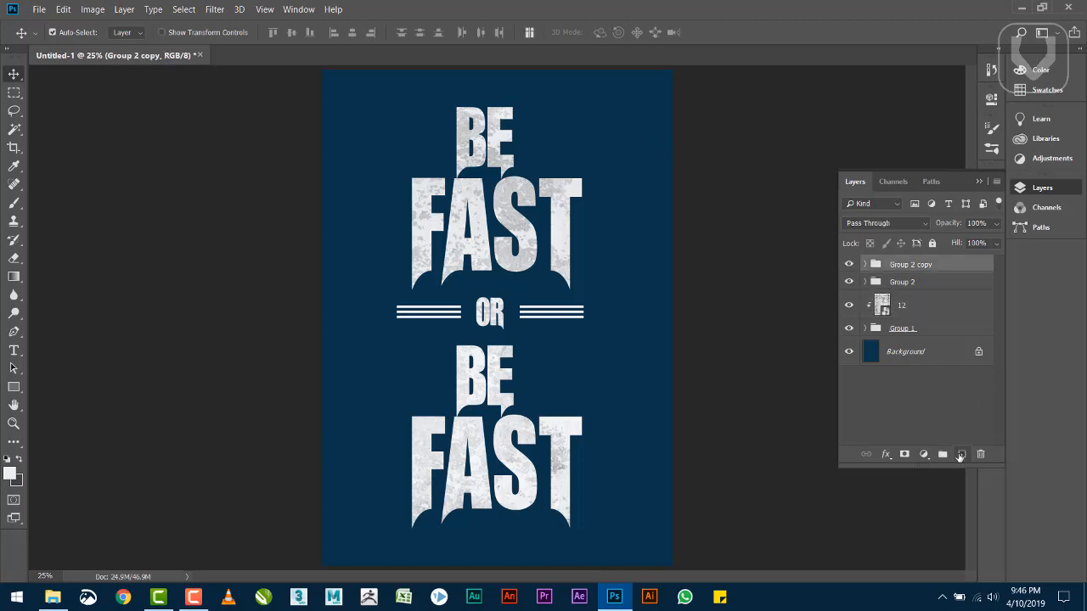
pyautogui.click(963, 454)
pyautogui.press('m')
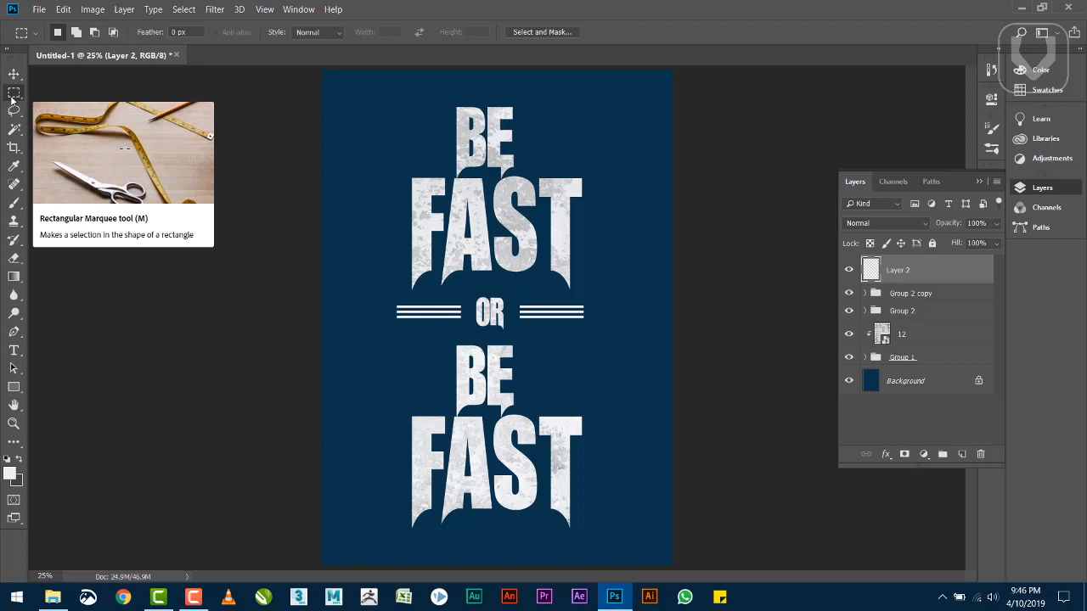
pyautogui.hotkey('shift', 'm')
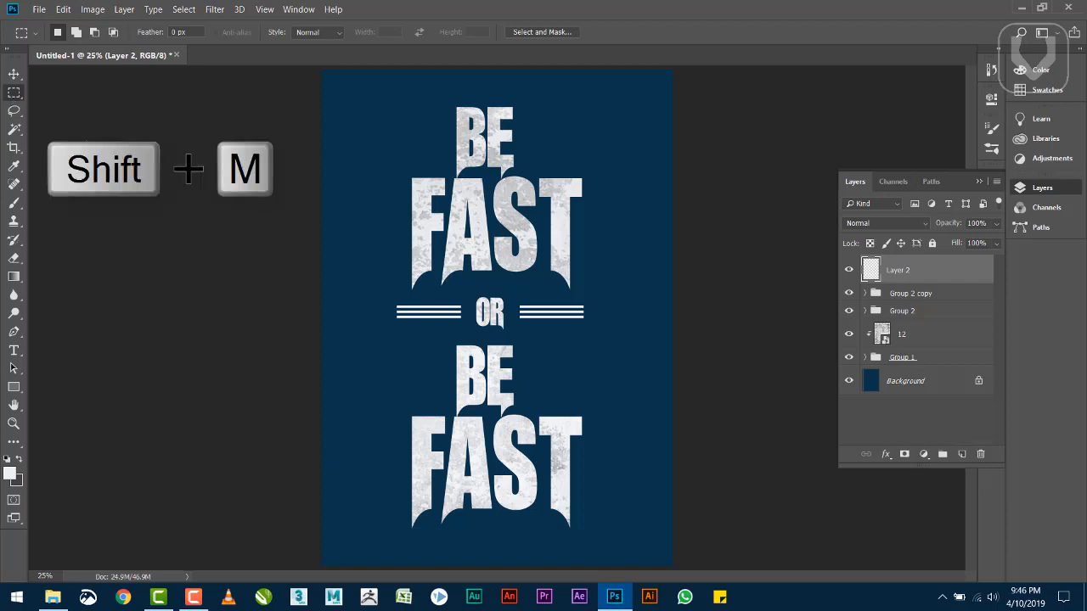
pyautogui.hotkey('shift', 'm')
pyautogui.hotkey('shift', 'm')
pyautogui.hotkey('shift', 'm')
pyautogui.hotkey('shift', 'm')
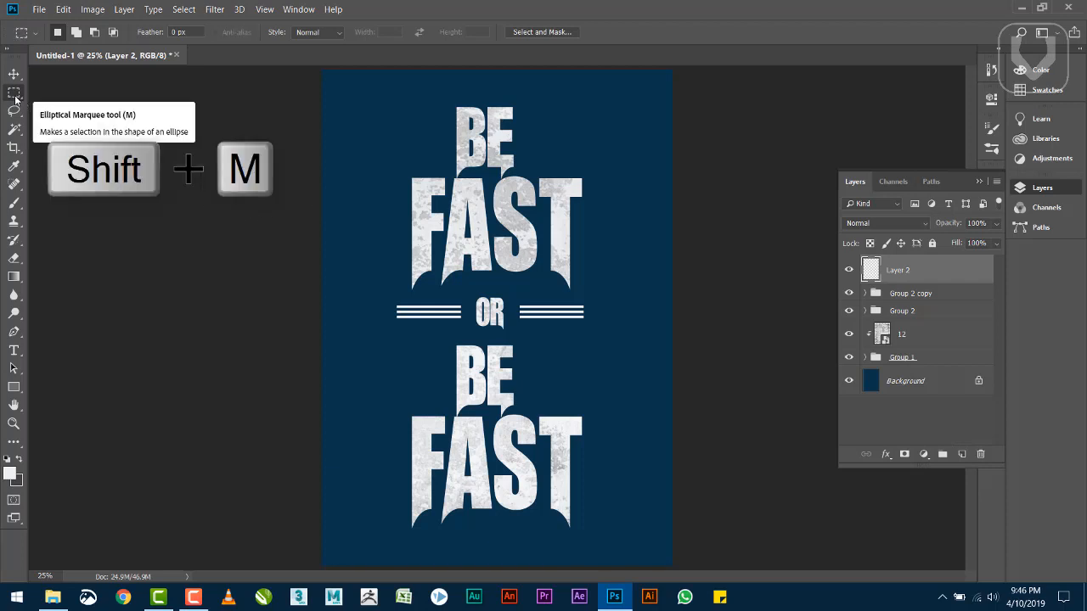
pyautogui.hotkey('shift', 'm')
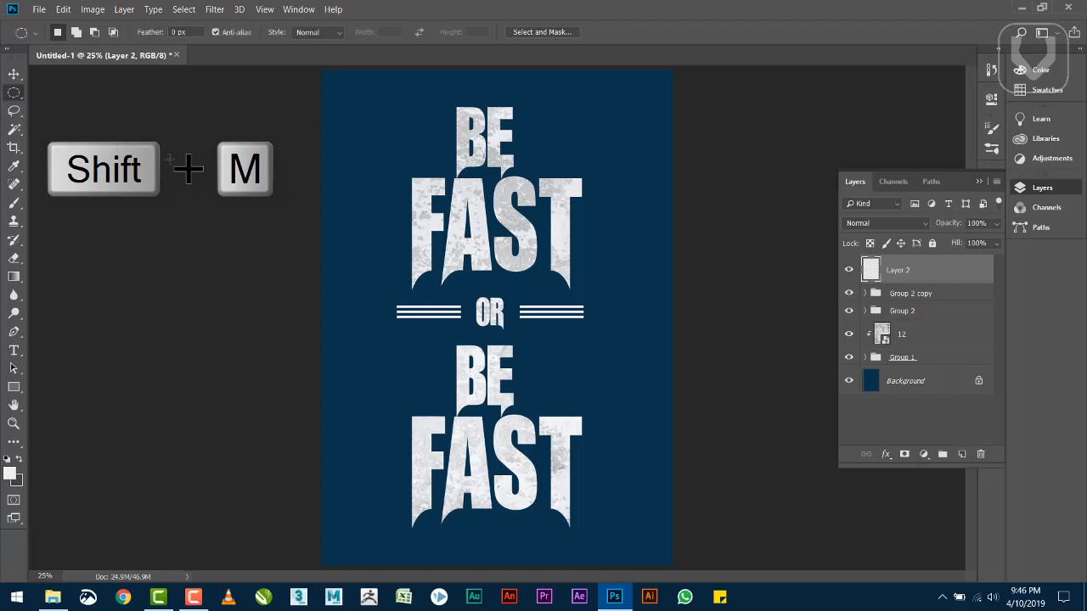
pyautogui.moveTo(578, 130); pyautogui.dragTo(583, 137)
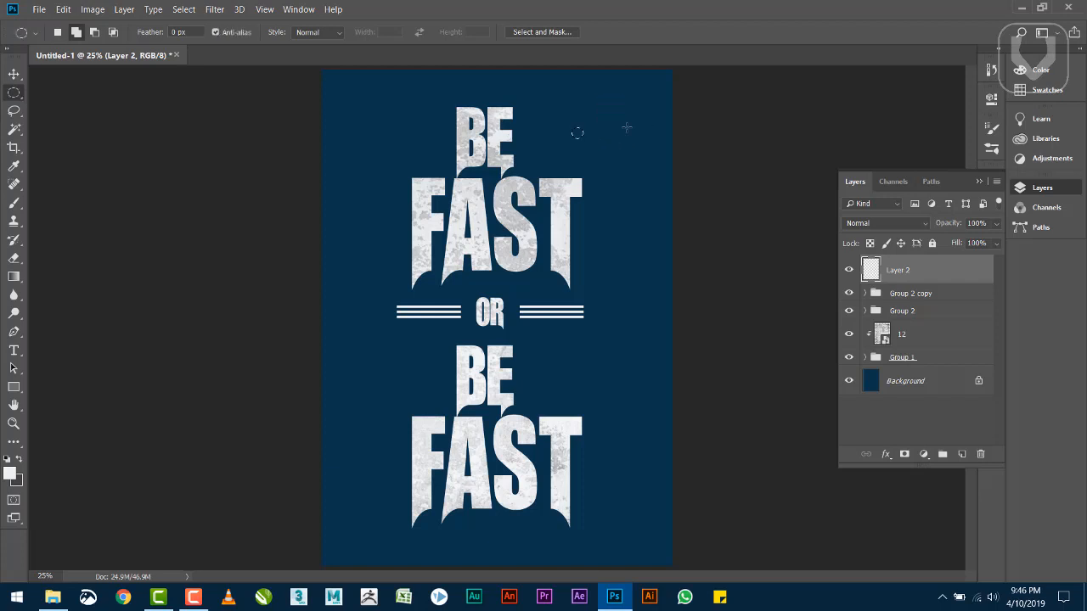
# Fill the circular selection with the off-white foreground colour and move the dot close to the E of the upper BE
pyautogui.hotkey('alt', 'BackSpace')
pyautogui.press('v')
pyautogui.moveTo(581, 135); pyautogui.dragTo(538, 139)
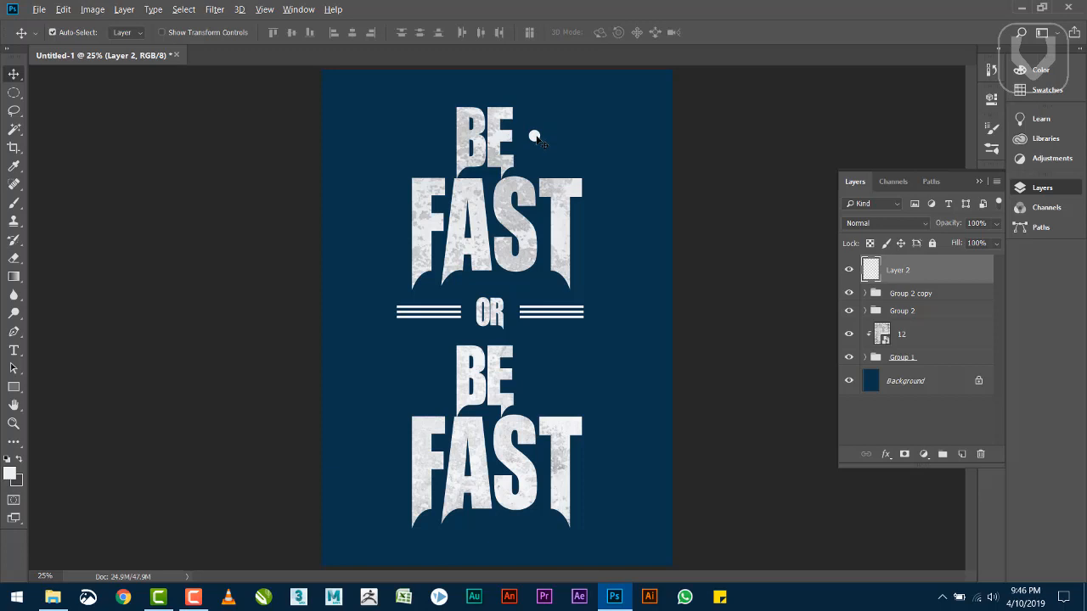
# Duplicate the dot to the other side of the upper BE and group the two dots
pyautogui.moveTo(539, 140); pyautogui.dragTo(433, 139)
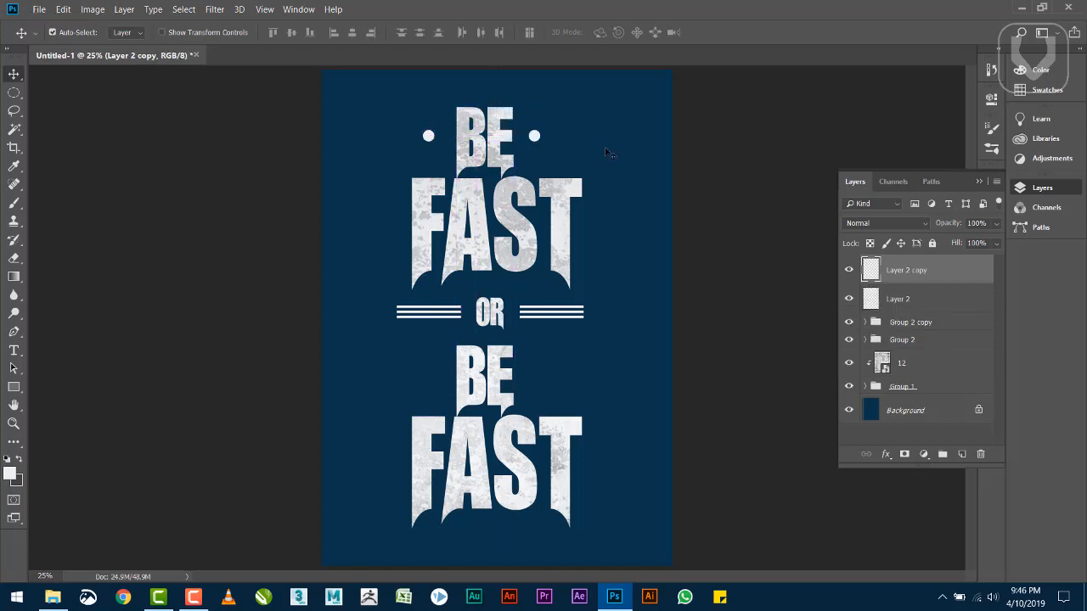
pyautogui.keyDown('shift'); pyautogui.click(900, 301); pyautogui.keyUp('shift')
pyautogui.hotkey('ctrl', 'g')
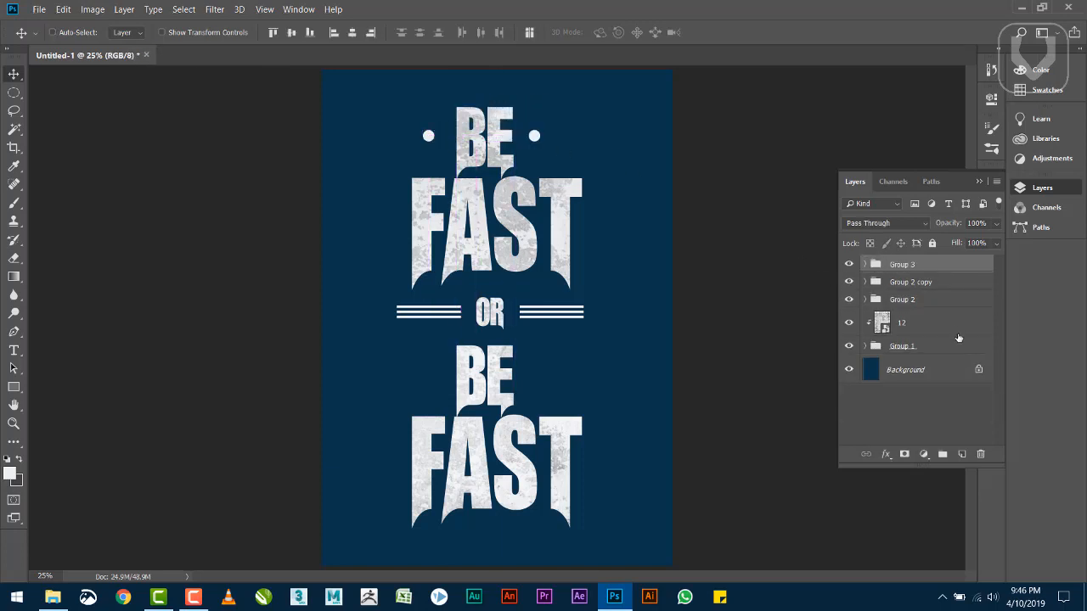
# Try to align the group of dots to the horizontal centre of the background
pyautogui.click(924, 372)
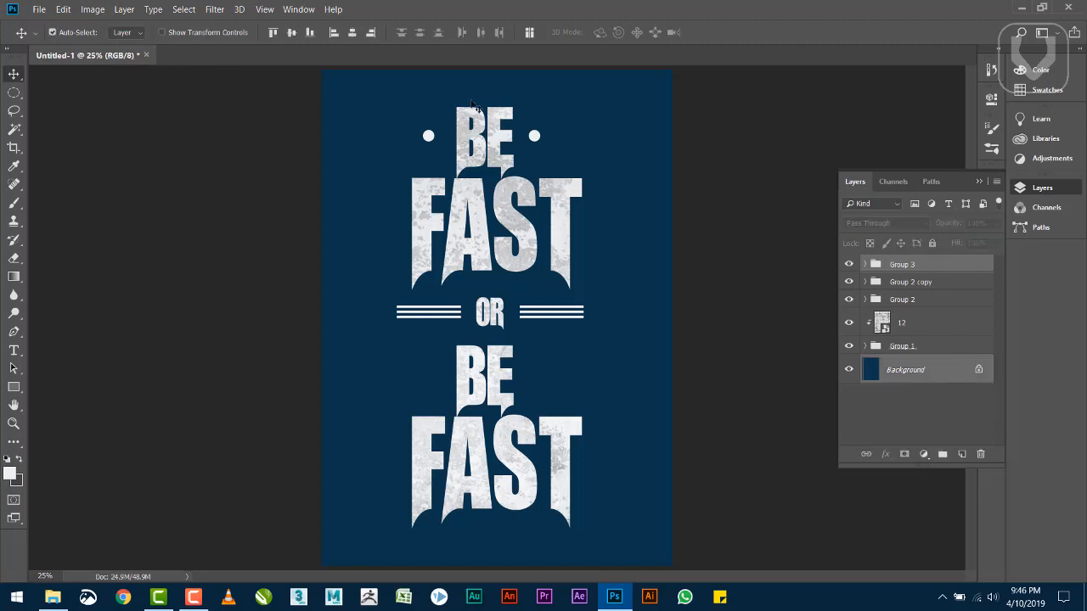
pyautogui.click(352, 32)
pyautogui.hotkey('ctrl', 'z')
pyautogui.keyDown('ctrl'); pyautogui.click(563, 122); pyautogui.keyUp('ctrl')
pyautogui.keyDown('ctrl'); pyautogui.click(536, 136); pyautogui.keyUp('ctrl')
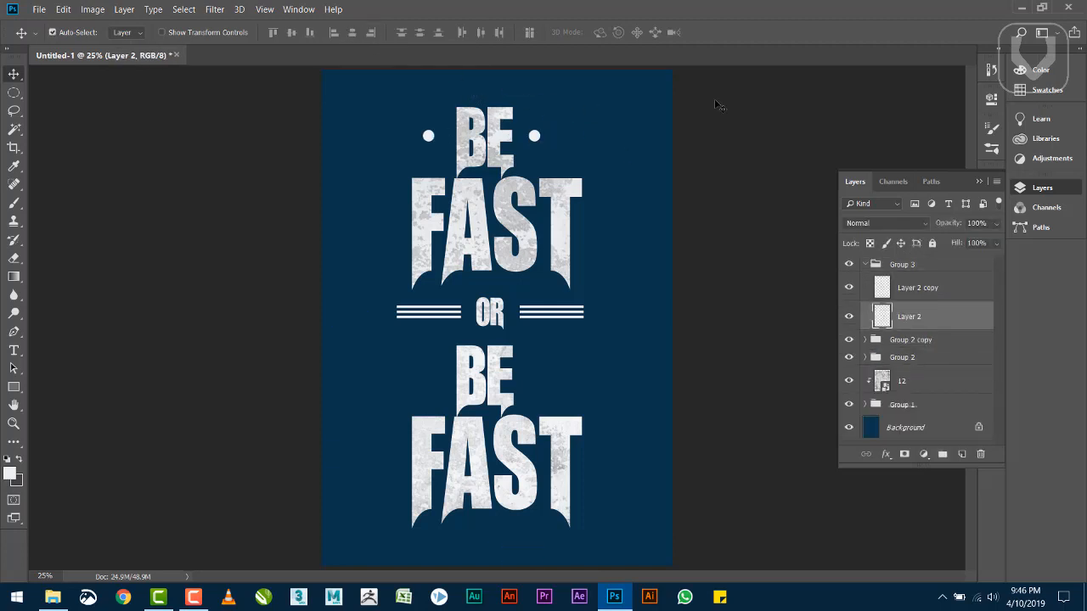
pyautogui.click(866, 265)
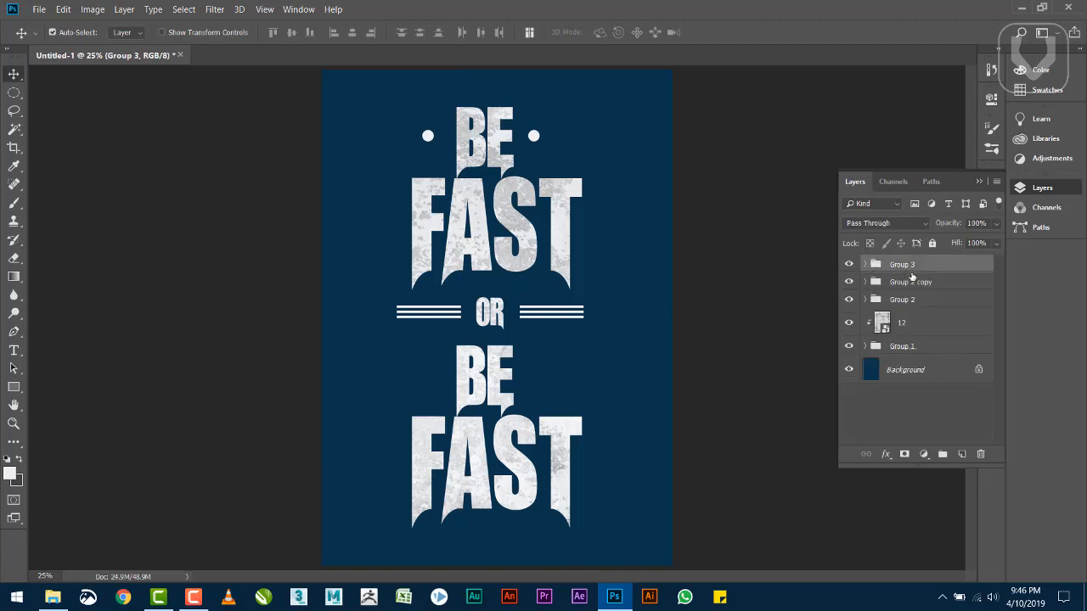
pyautogui.click(925, 367)
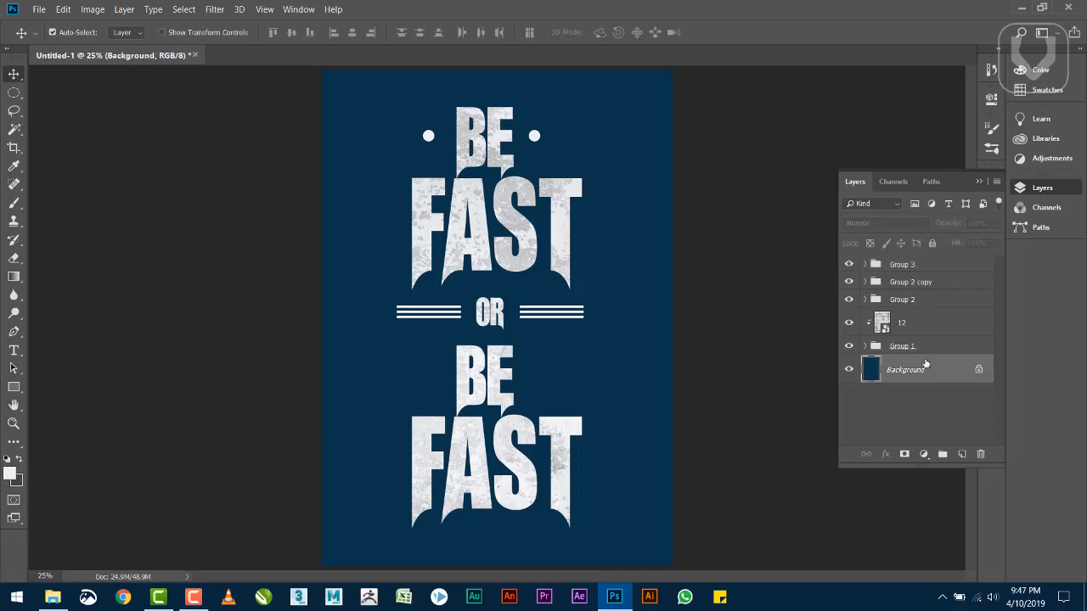
pyautogui.hotkey('alt', 'BackSpace')
pyautogui.hotkey('ctrl', 'z')
# Duplicate the group of two dots and move the copy straight down beside the lower BE
pyautogui.click(942, 268)
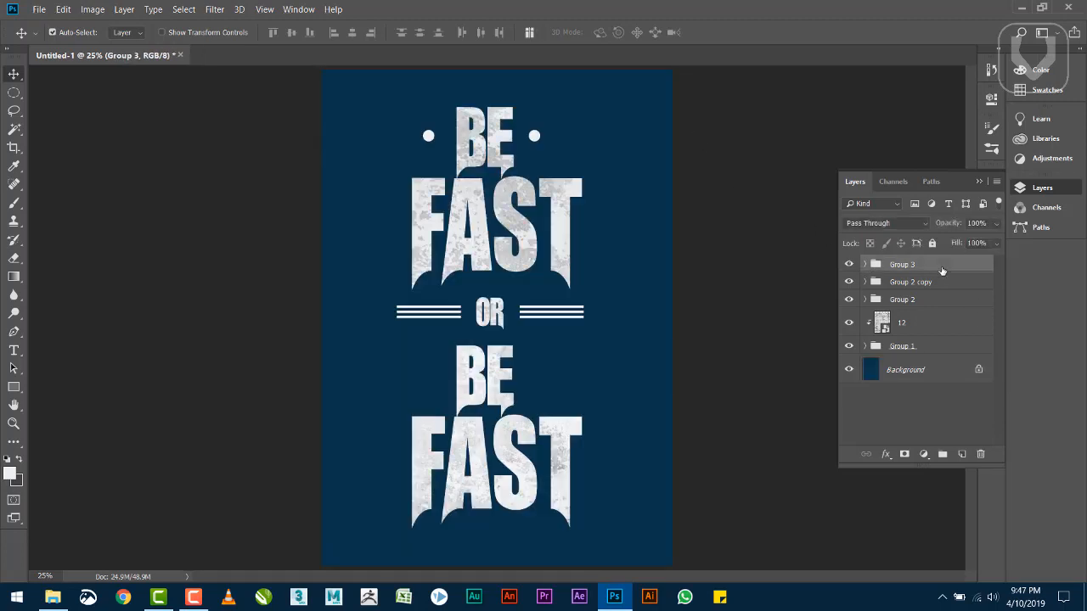
pyautogui.hotkey('ctrl', 'j')
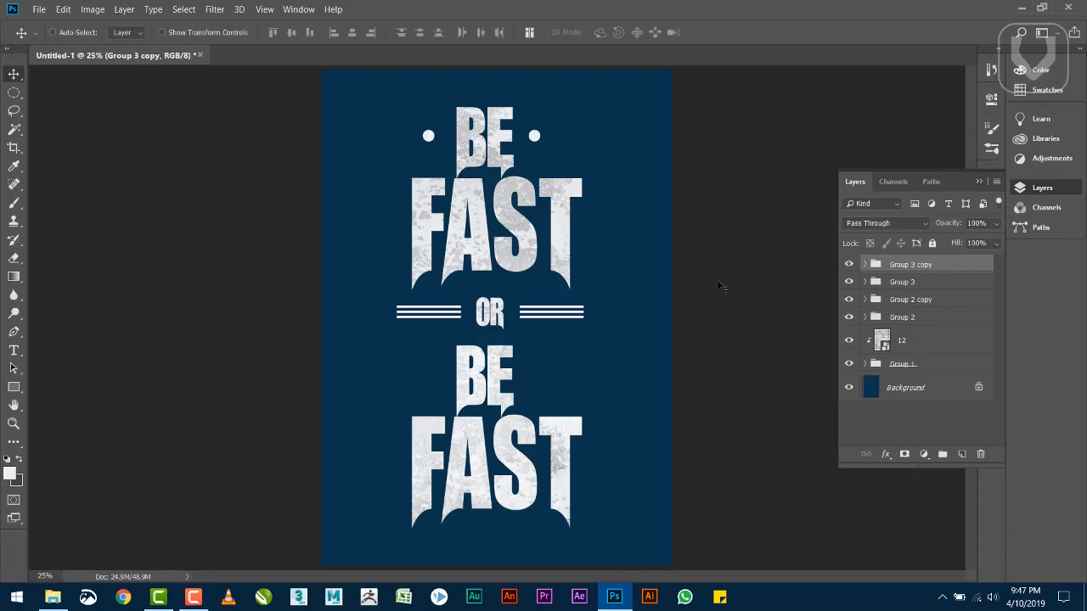
pyautogui.hotkey('ctrl', 't')
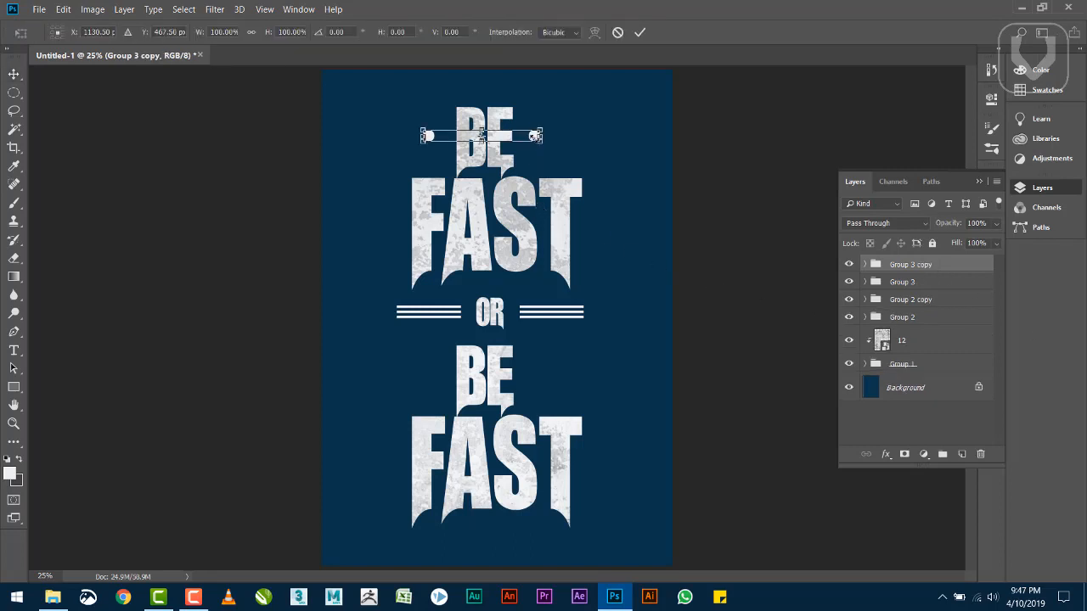
pyautogui.press('Return')
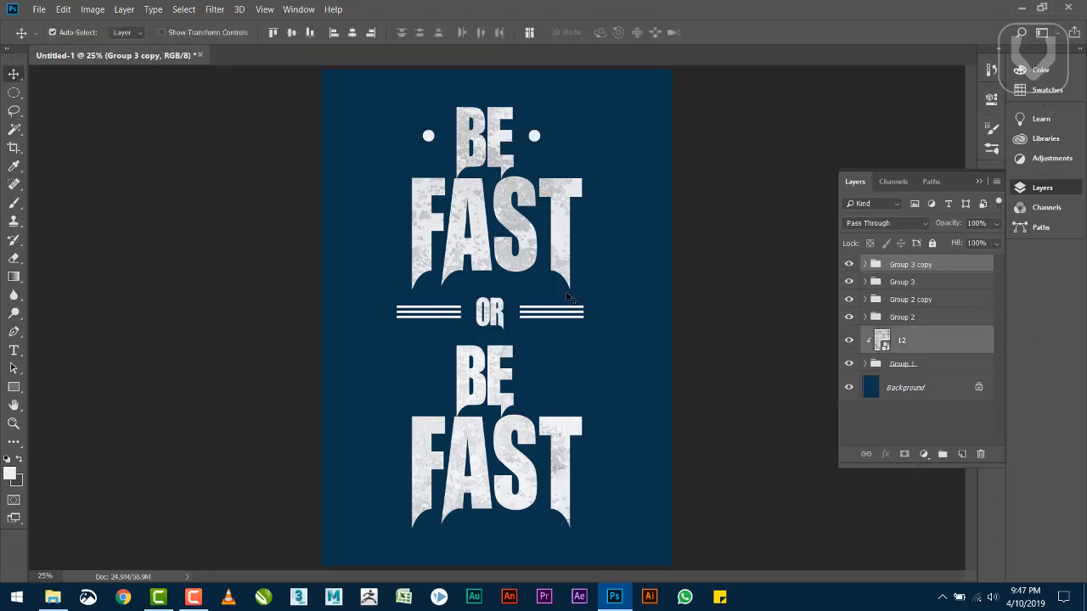
pyautogui.click(535, 167)
pyautogui.moveTo(535, 167); pyautogui.dragTo(537, 295)
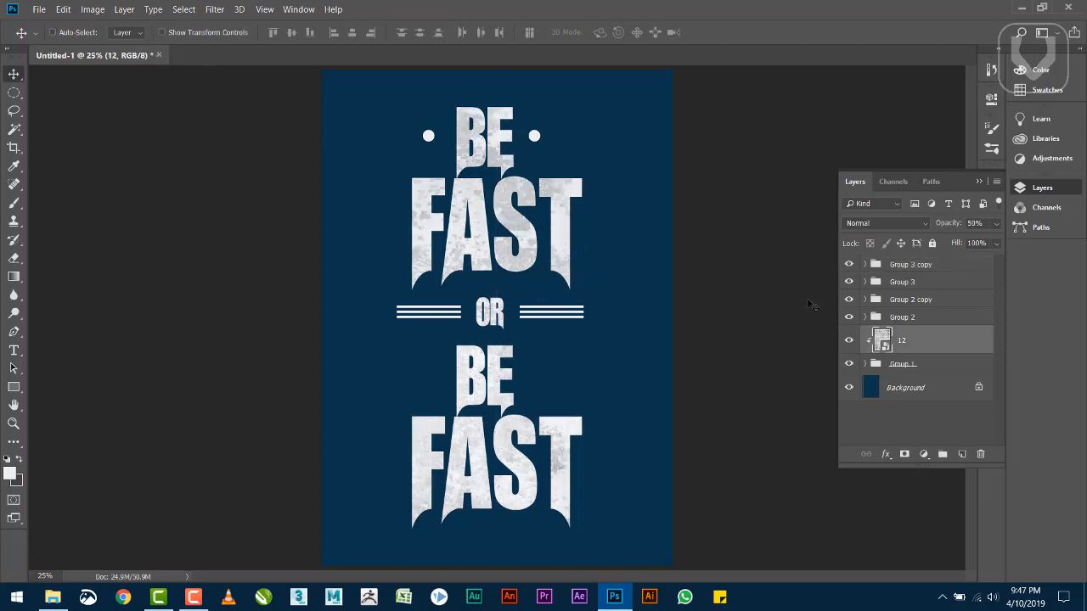
pyautogui.click(913, 270)
pyautogui.hotkey('ctrl', 't')
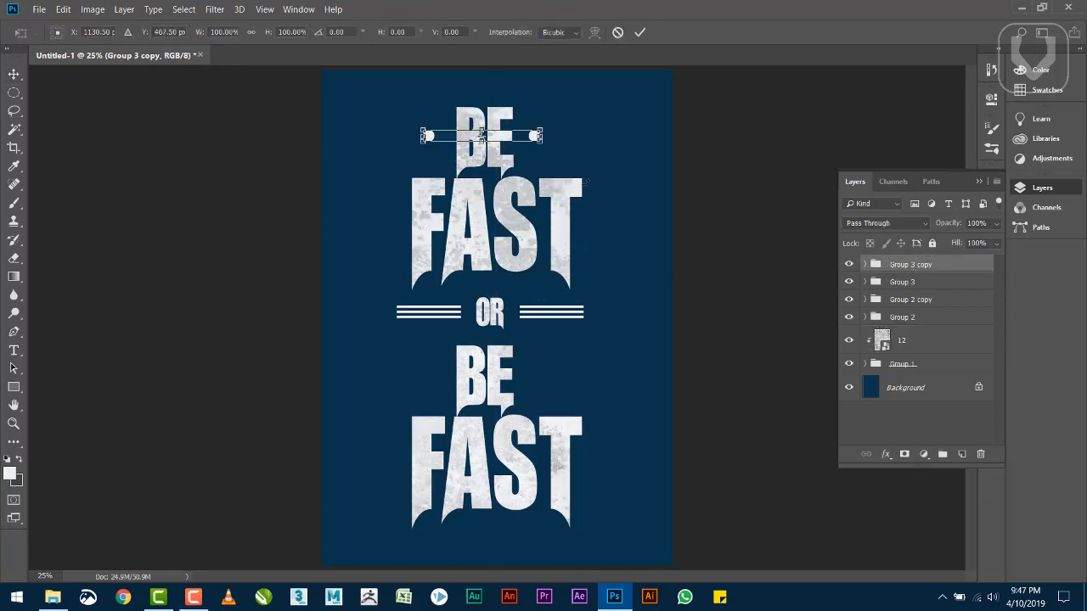
pyautogui.moveTo(533, 135); pyautogui.dragTo(515, 375)
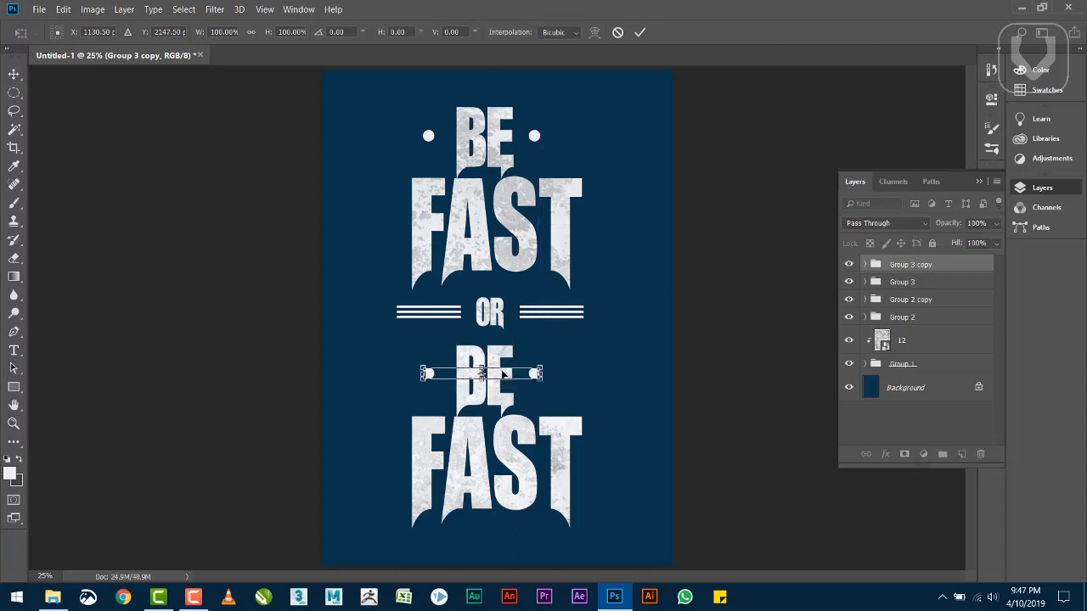
pyautogui.press('Return')
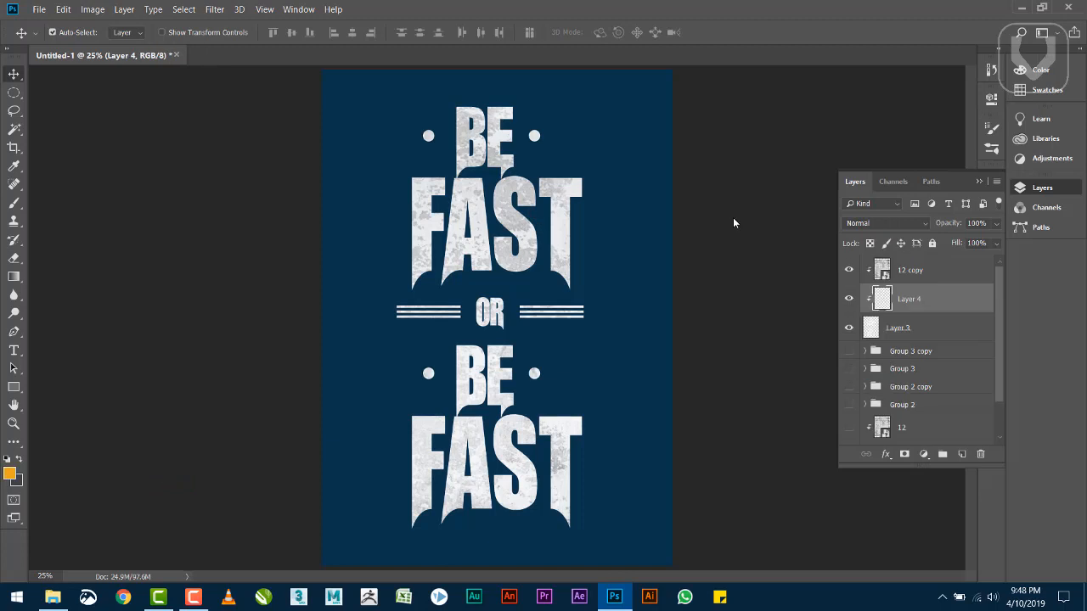
# Outline a slanted five-point area over the upper BE FAST with the Pen tool and fill it with the orange foreground colour on Layer 4
pyautogui.press('p')
pyautogui.click(582, 127)
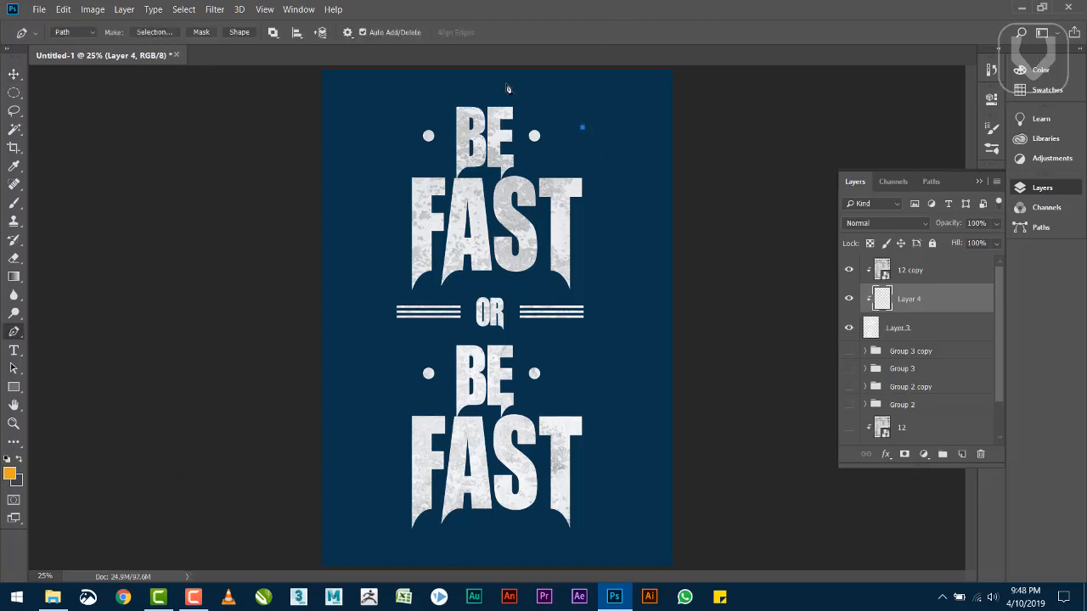
pyautogui.click(507, 84)
pyautogui.click(355, 103)
pyautogui.click(375, 207)
pyautogui.click(637, 279)
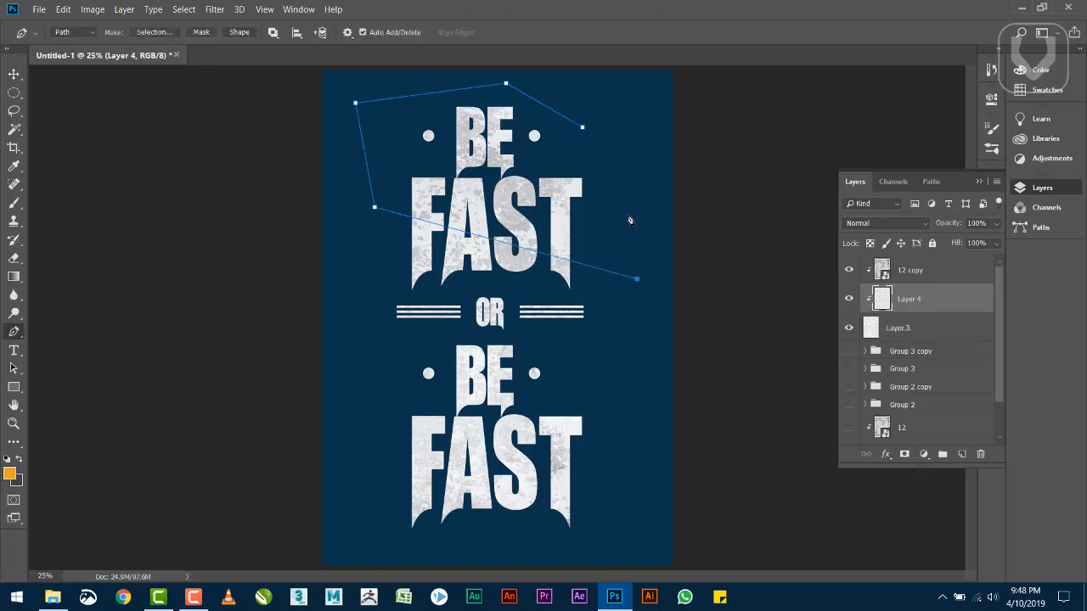
pyautogui.hotkey('ctrl', 'Return')
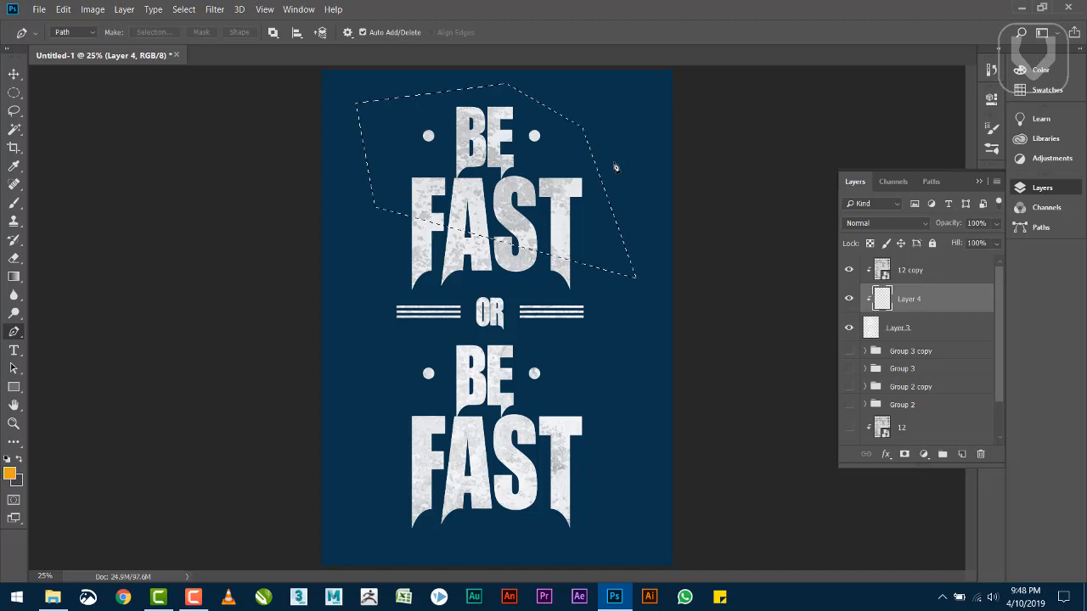
pyautogui.hotkey('alt', 'BackSpace')
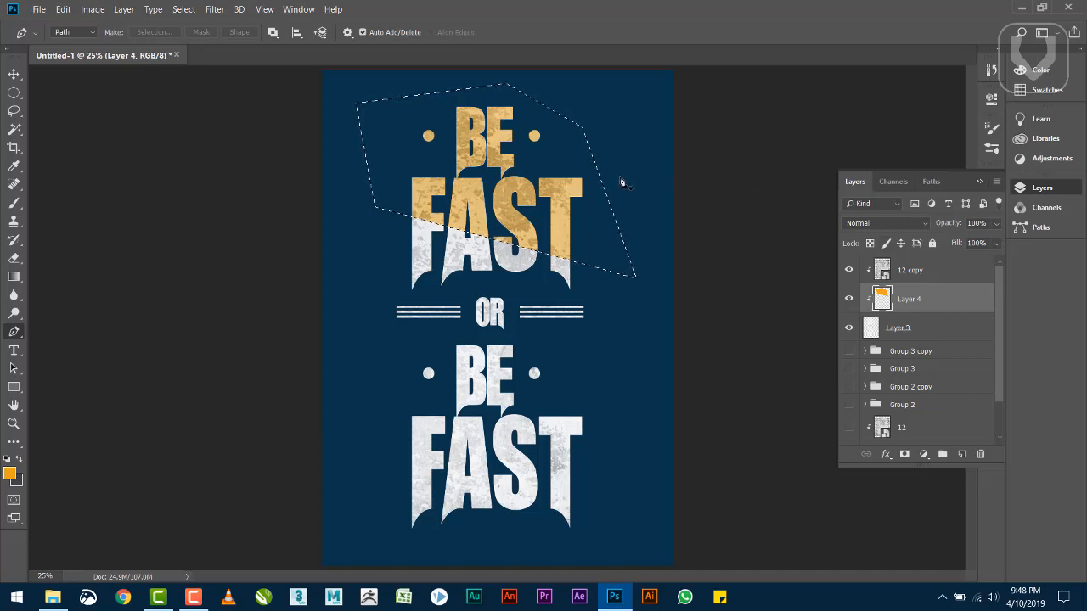
pyautogui.hotkey('ctrl', 'd')
pyautogui.press('v')
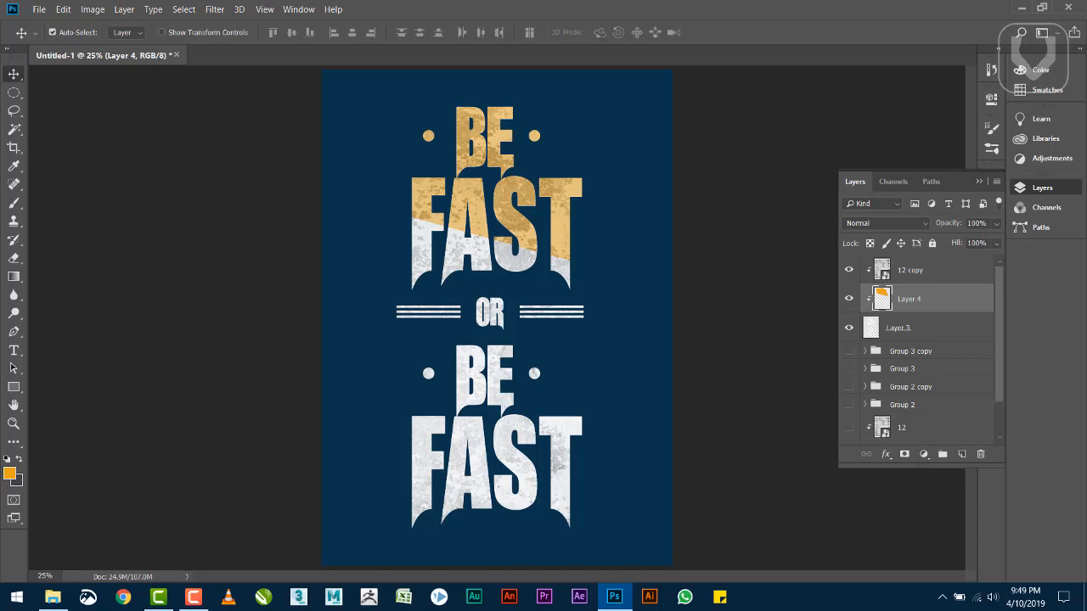
# Change the foreground colour to the deeper orange eb5f1a
pyautogui.click(8, 476)
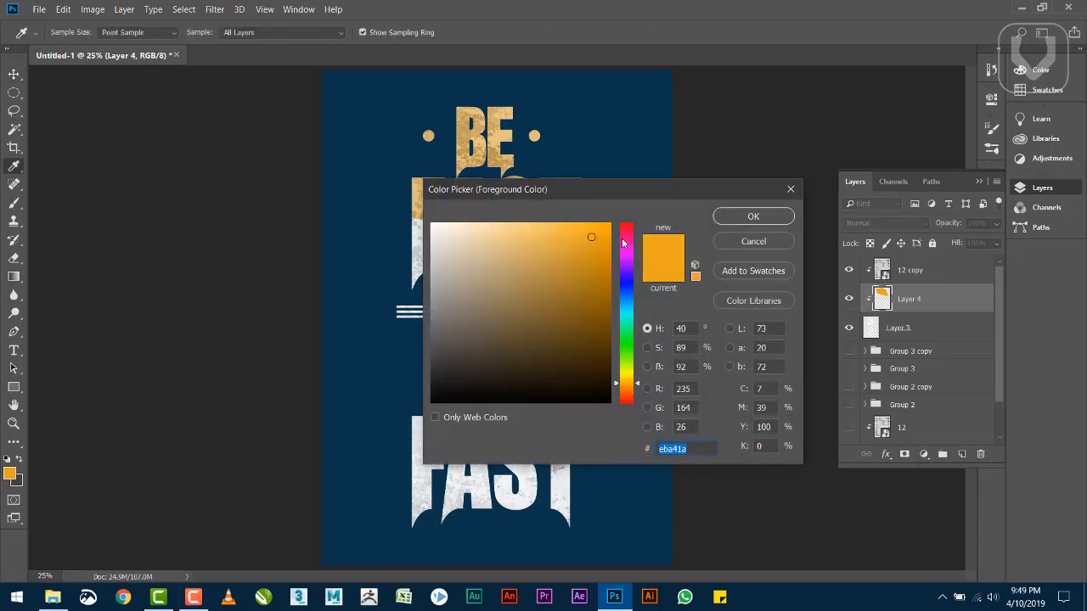
pyautogui.moveTo(622, 244); pyautogui.dragTo(625, 397)
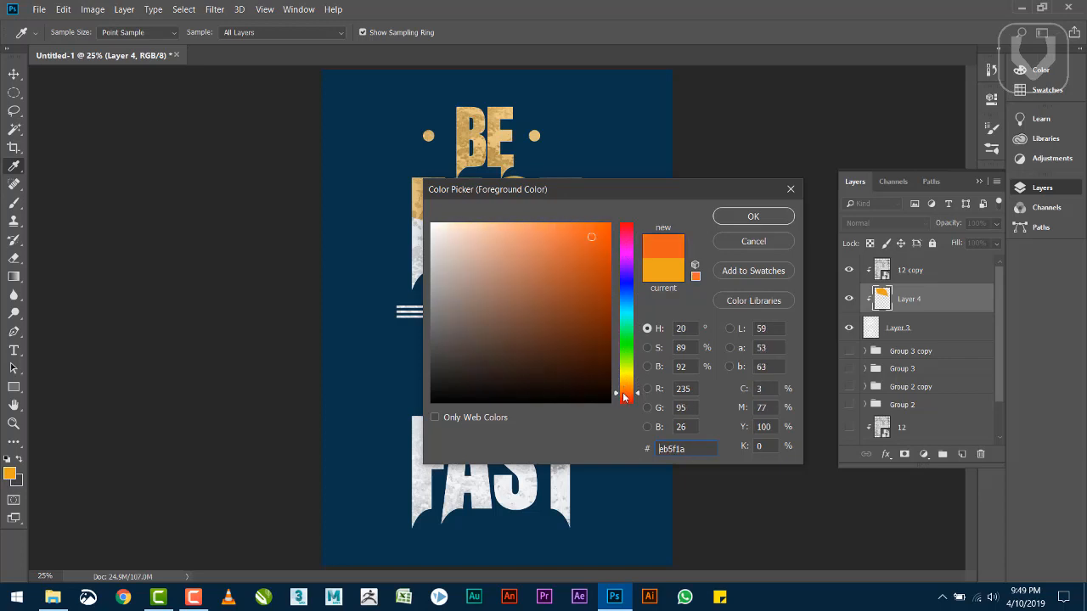
pyautogui.click(732, 217)
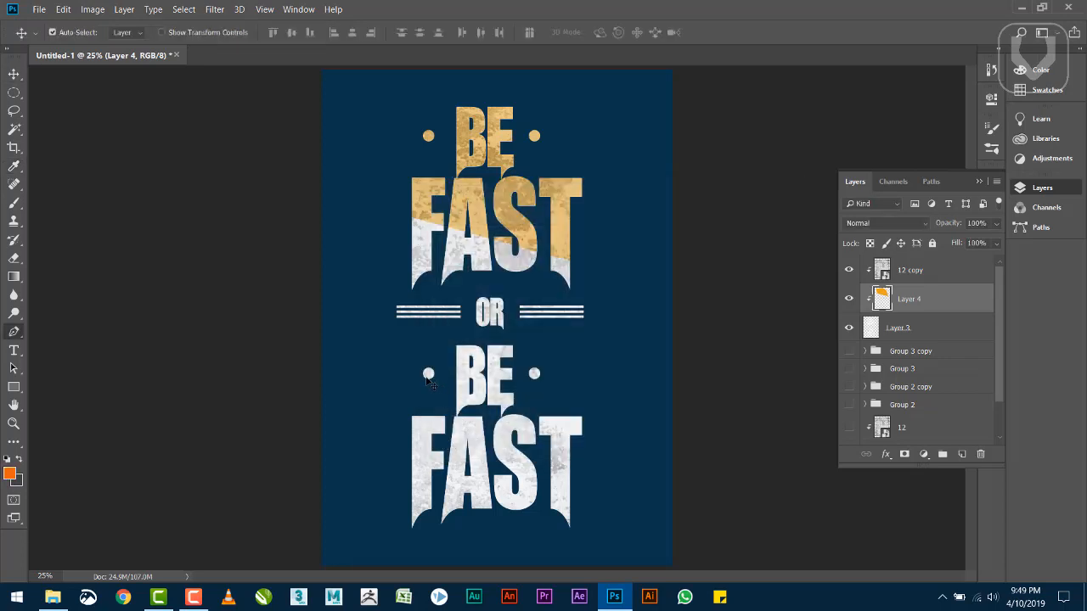
# Outline a slanted polygon over the lower FAST with the Pen tool and fill it with the deeper orange on Layer 4
pyautogui.press('p')
pyautogui.click(381, 371)
pyautogui.click(629, 503)
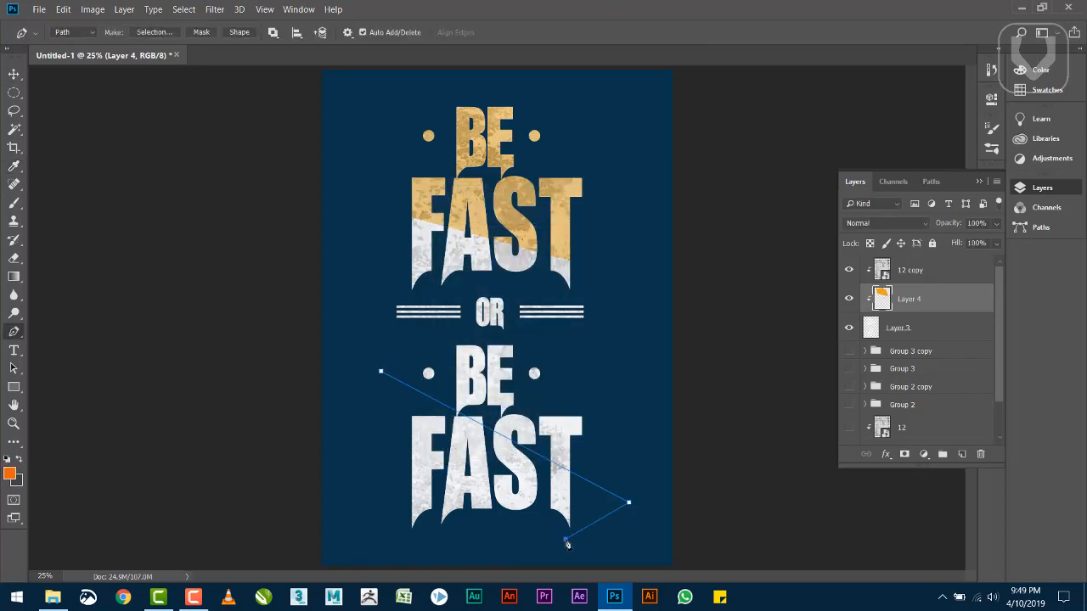
pyautogui.click(420, 551)
pyautogui.click(365, 507)
pyautogui.click(344, 437)
pyautogui.hotkey('ctrl', 'Return')
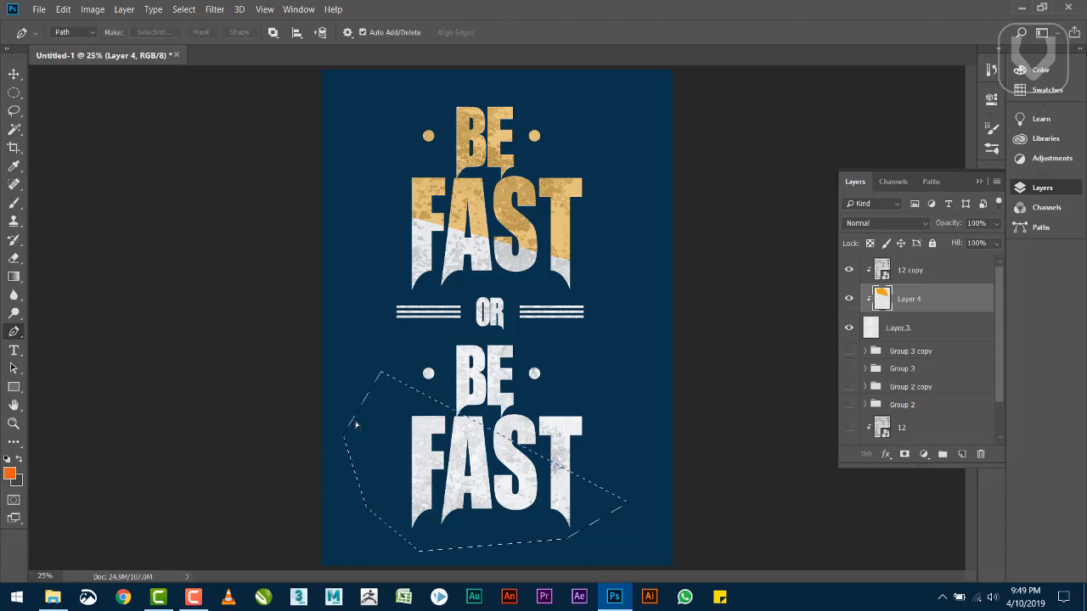
pyautogui.hotkey('alt', 'BackSpace')
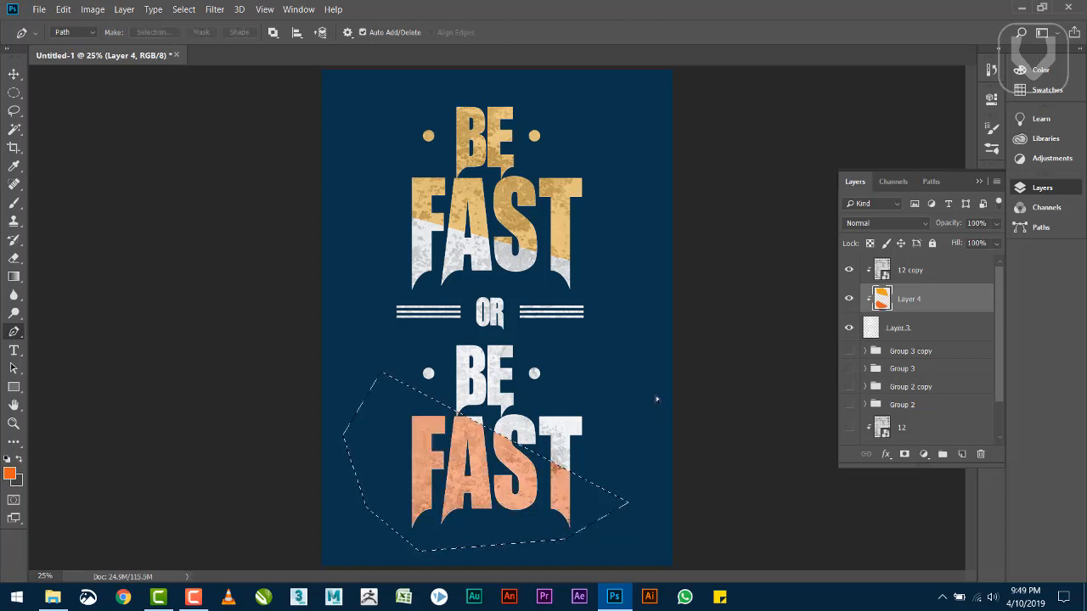
pyautogui.hotkey('ctrl', 'd')
# Try grouping Layer 3, Layer 4 and 12 copy, and toggle the group's visibility to compare
pyautogui.click(906, 329)
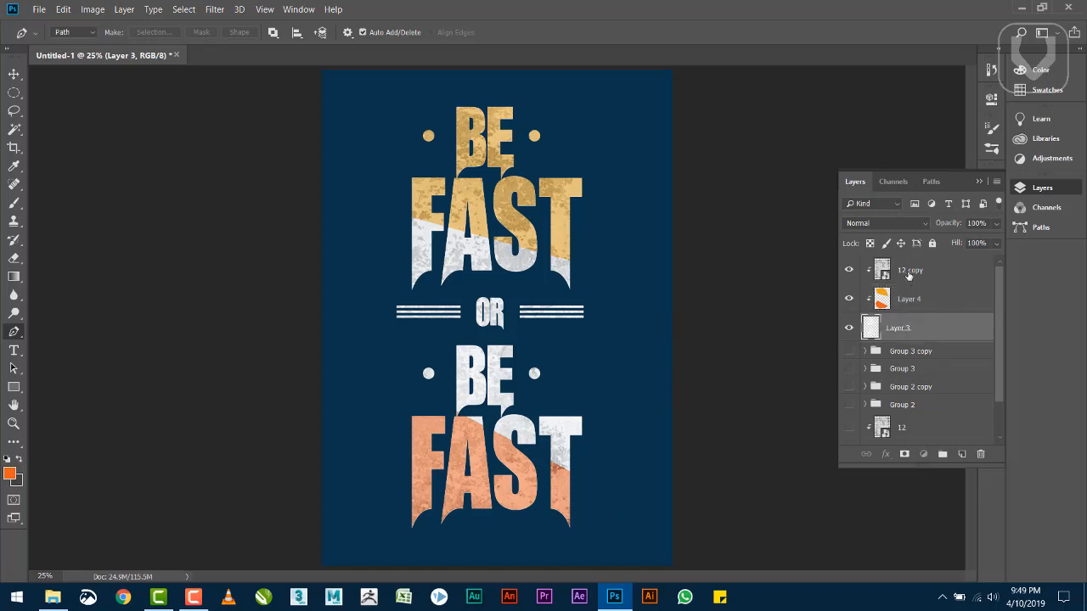
pyautogui.keyDown('shift'); pyautogui.click(909, 272); pyautogui.keyUp('shift')
pyautogui.hotkey('ctrl', 'g')
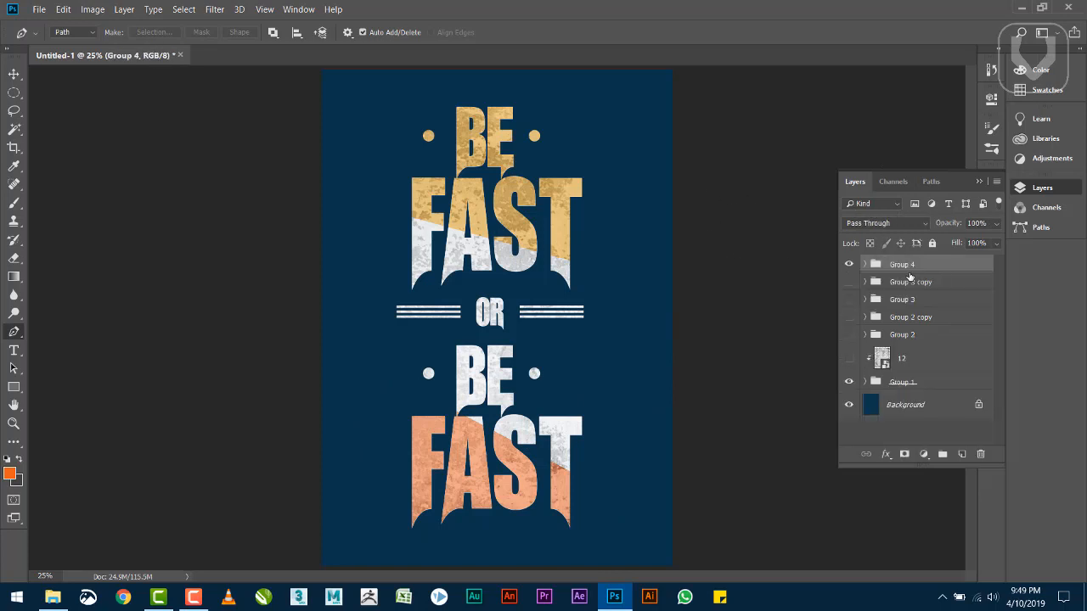
pyautogui.click(849, 264)
pyautogui.click(850, 265)
pyautogui.click(865, 264)
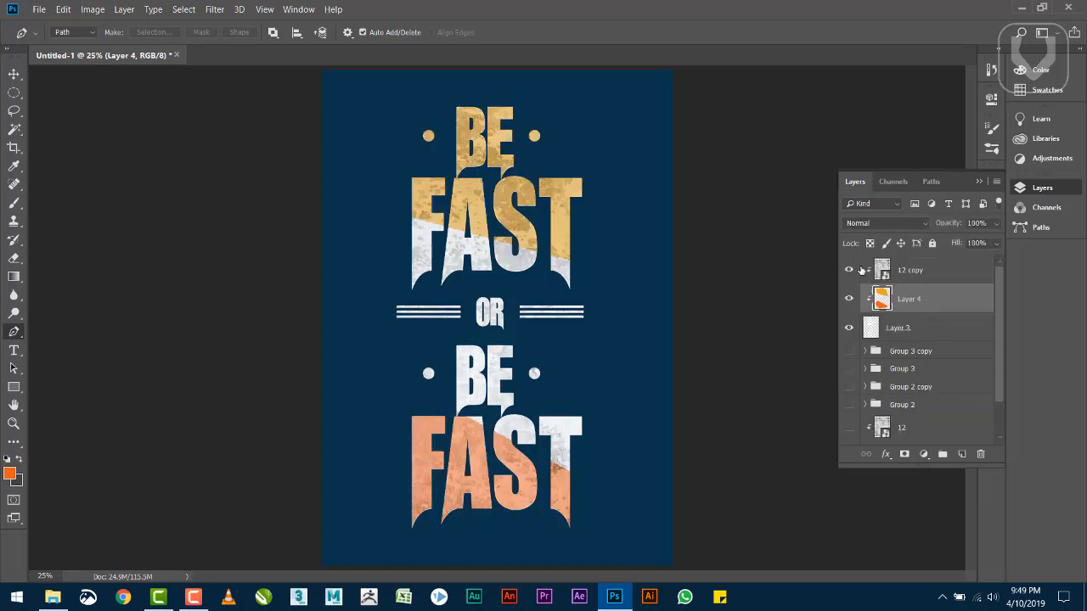
# Create a merged copy of 12 copy, Layer 4 and Layer 3 as a new top layer, hiding all source layers except the background
pyautogui.click(915, 270)
pyautogui.keyDown('shift'); pyautogui.click(919, 327); pyautogui.keyUp('shift')
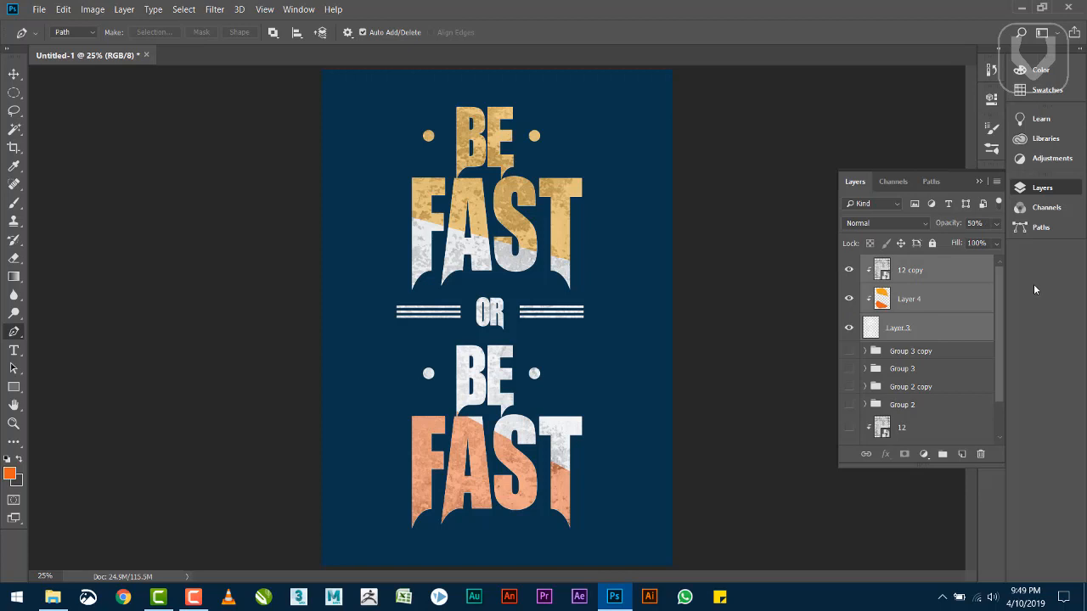
pyautogui.hotkey('ctrl', 't')
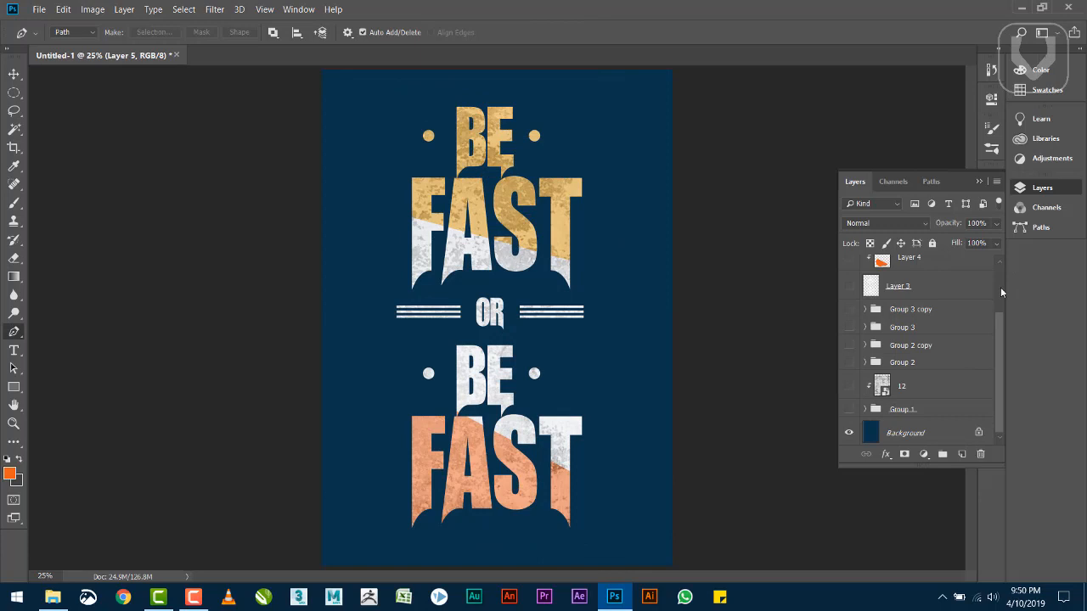
pyautogui.scroll(2, 1000, 287)
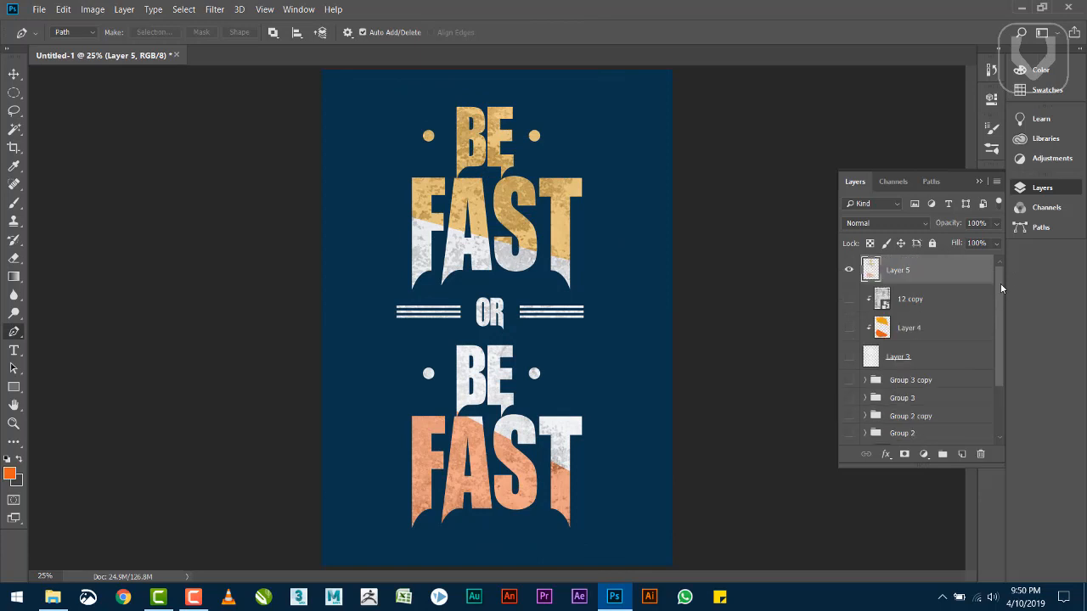
# Skew the merged lettering layer vertically by about -6.4° so its far edge slants upward
pyautogui.hotkey('ctrl', 't')
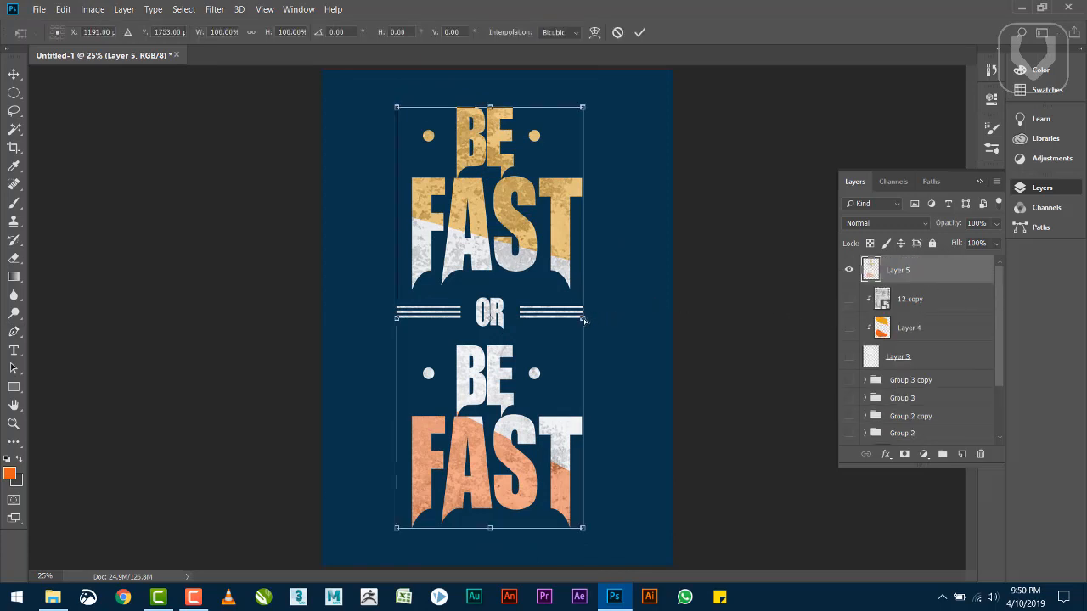
pyautogui.press('ctrl')
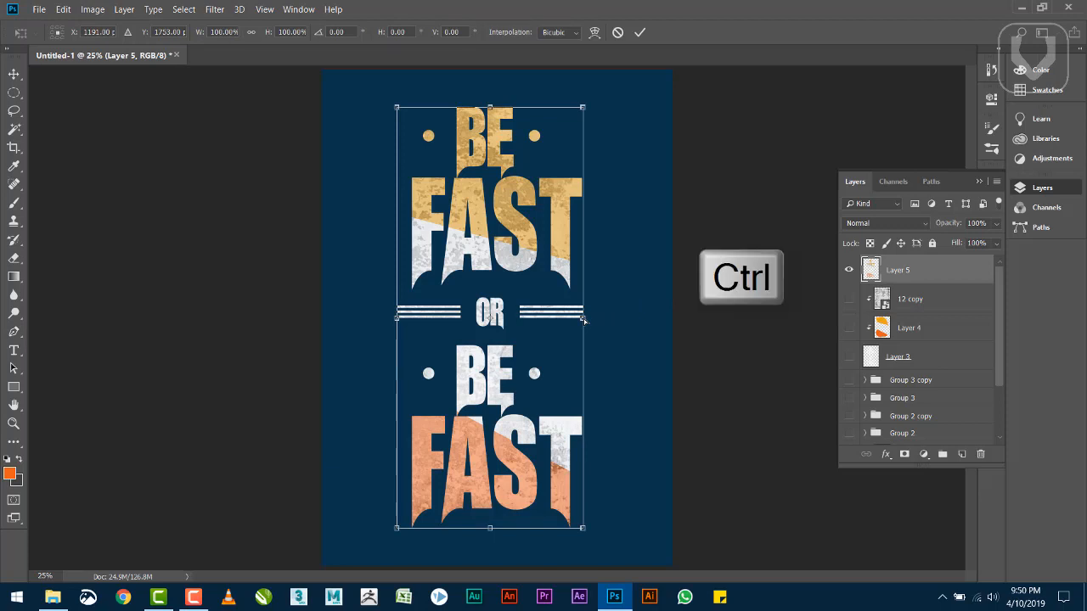
pyautogui.moveTo(585, 319)
pyautogui.mouseDown()
pyautogui.moveTo(584, 290)
pyautogui.moveTo(590, 300)
pyautogui.mouseUp()
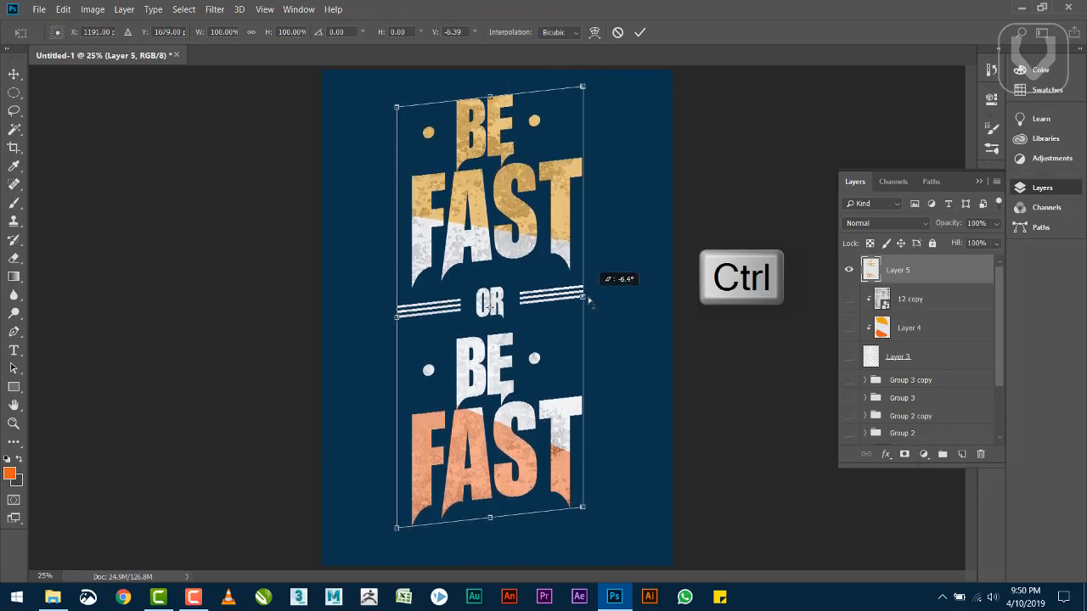
pyautogui.press('p')
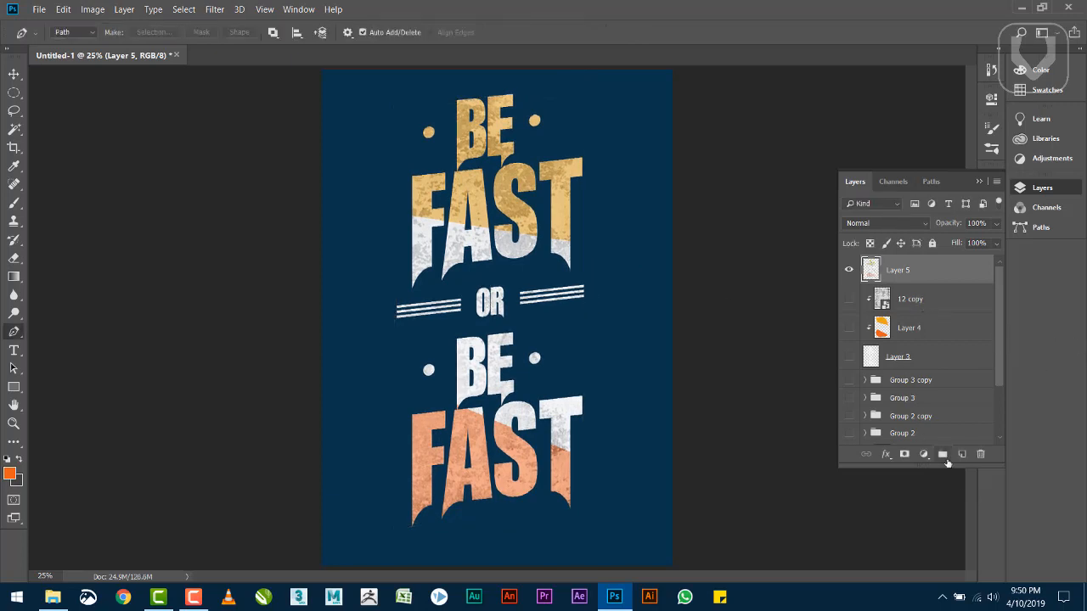
# Align the merged lettering layer to the vertical and horizontal centres of the background
pyautogui.moveTo(942, 468); pyautogui.dragTo(940, 535)
pyautogui.click(934, 509)
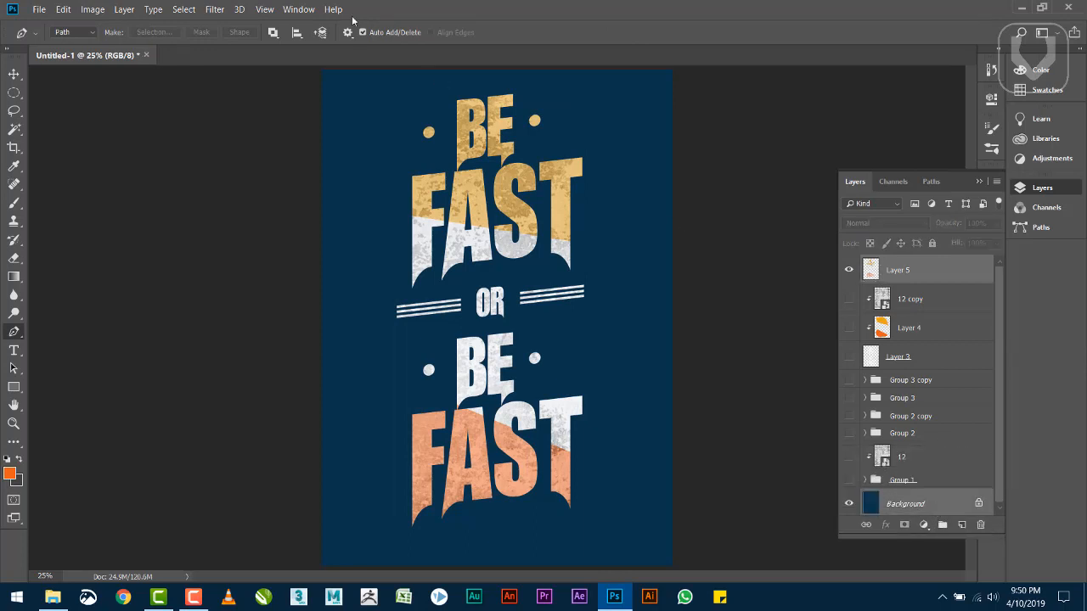
pyautogui.click(14, 74)
pyautogui.click(291, 33)
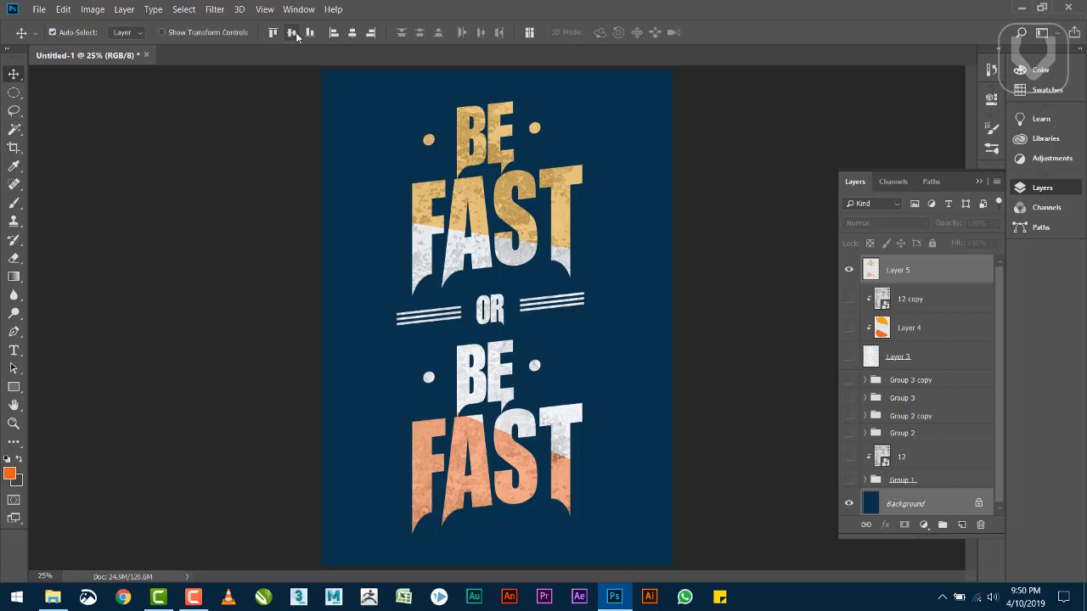
pyautogui.click(352, 33)
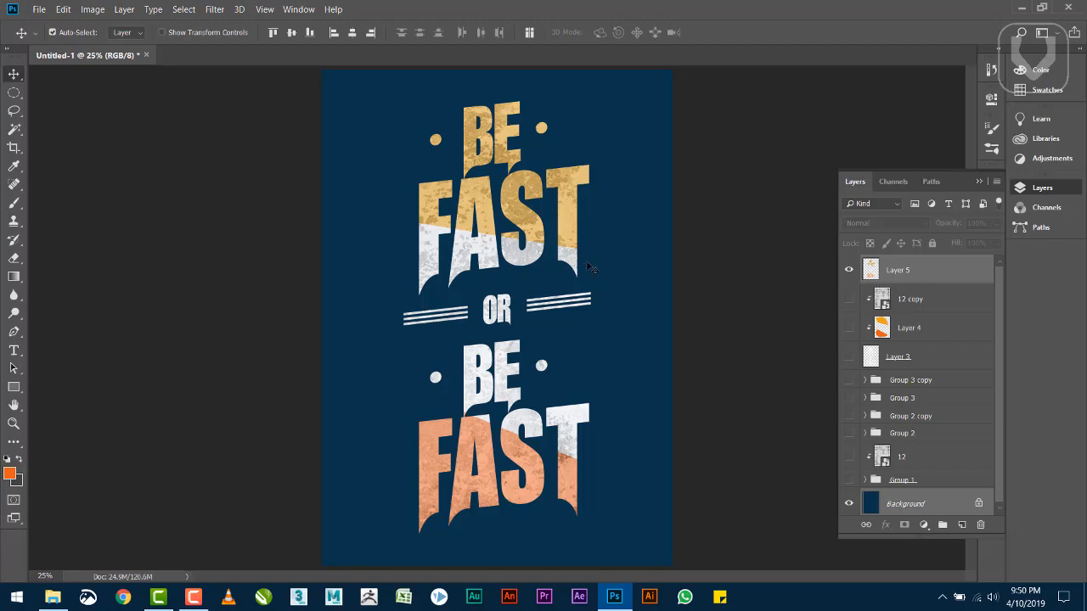
# Open with-great-beard-mens-t-shirt-funny-printed.jpg from the desktop as a separate document in Photoshop
pyautogui.press('super+d')
pyautogui.click(26, 235)
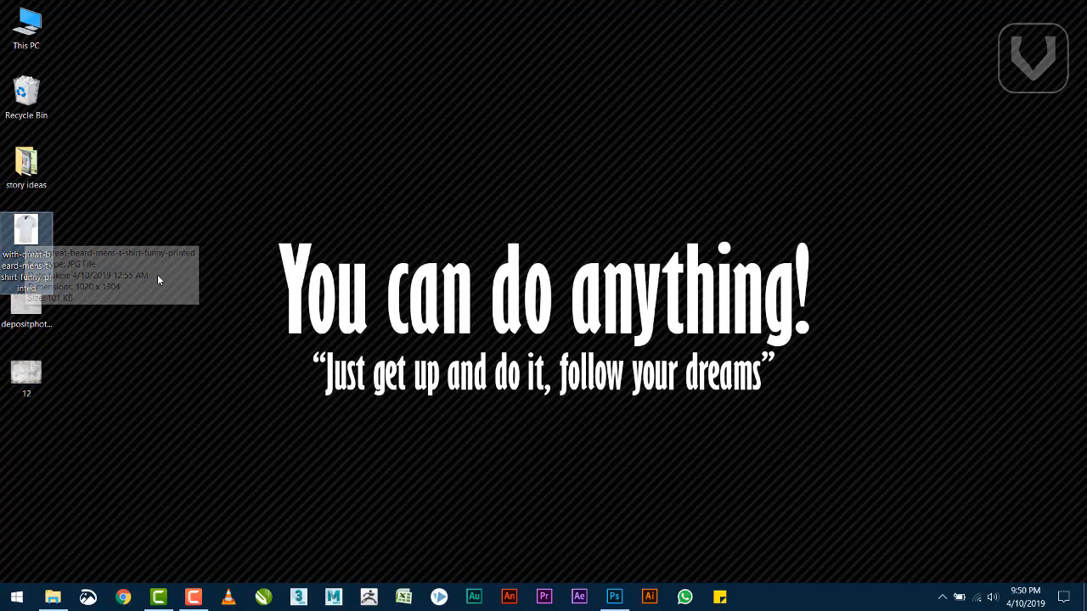
pyautogui.press('Return')
pyautogui.click(1078, 7)
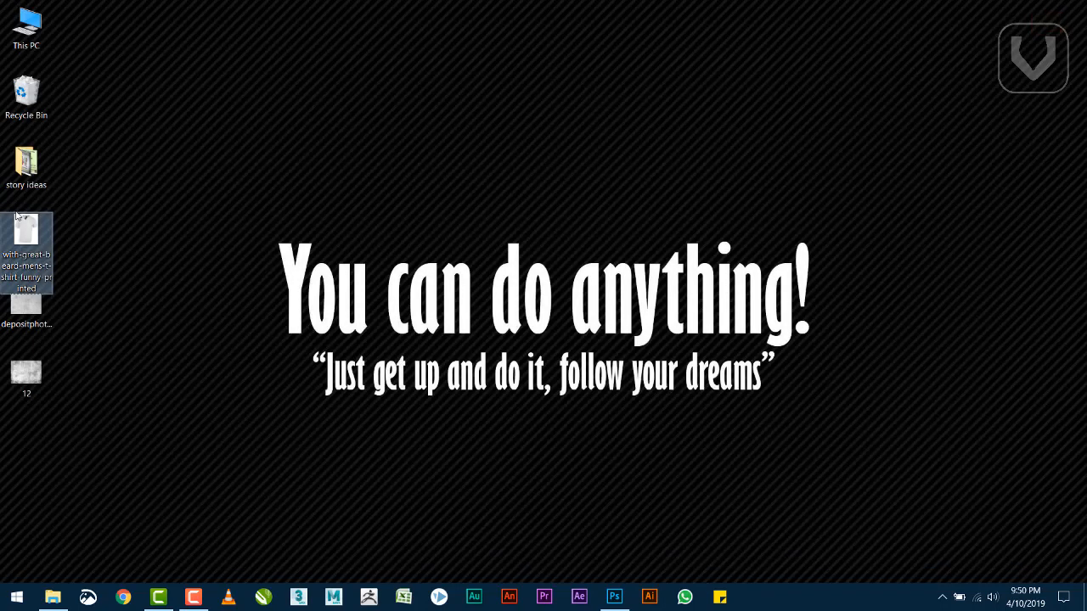
pyautogui.moveTo(36, 232); pyautogui.dragTo(421, 56)
pyautogui.hotkey('alt', 'Tab')
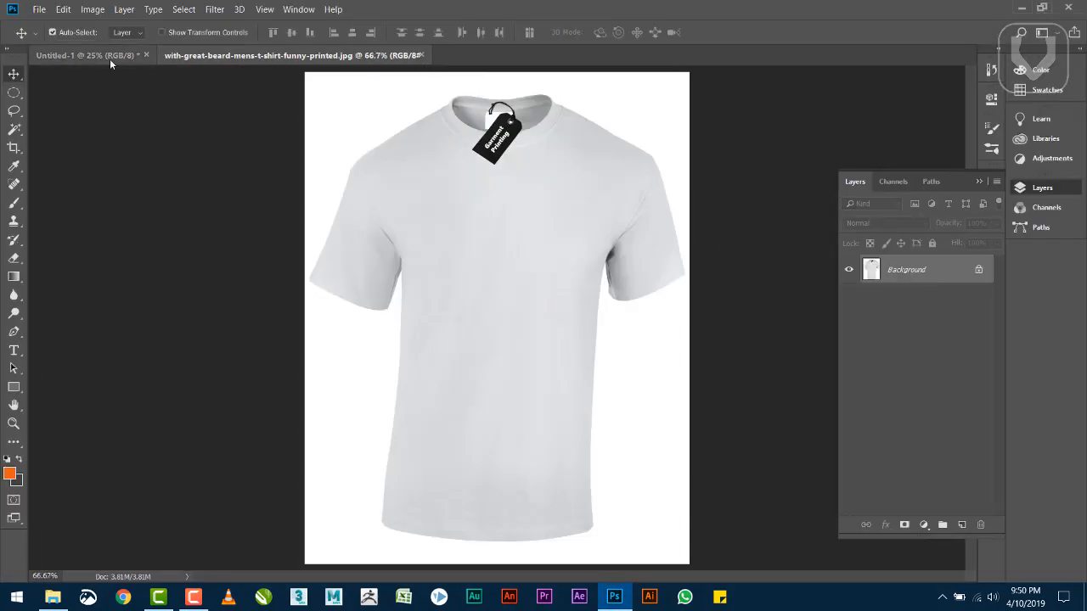
# Stamp the visible layers of Untitled-1 into a new top layer and duplicate that layer into the with-great-beard-mens-t-shirt-funny-printed.jpg document
pyautogui.click(109, 57)
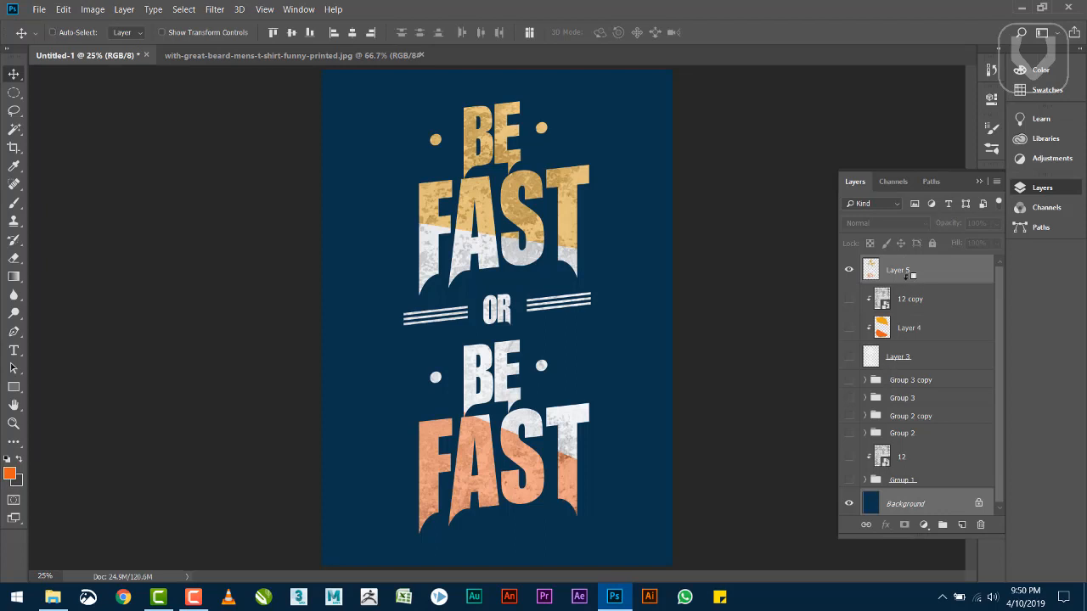
pyautogui.hotkey('ctrl', 'shift', 'alt', 'e')
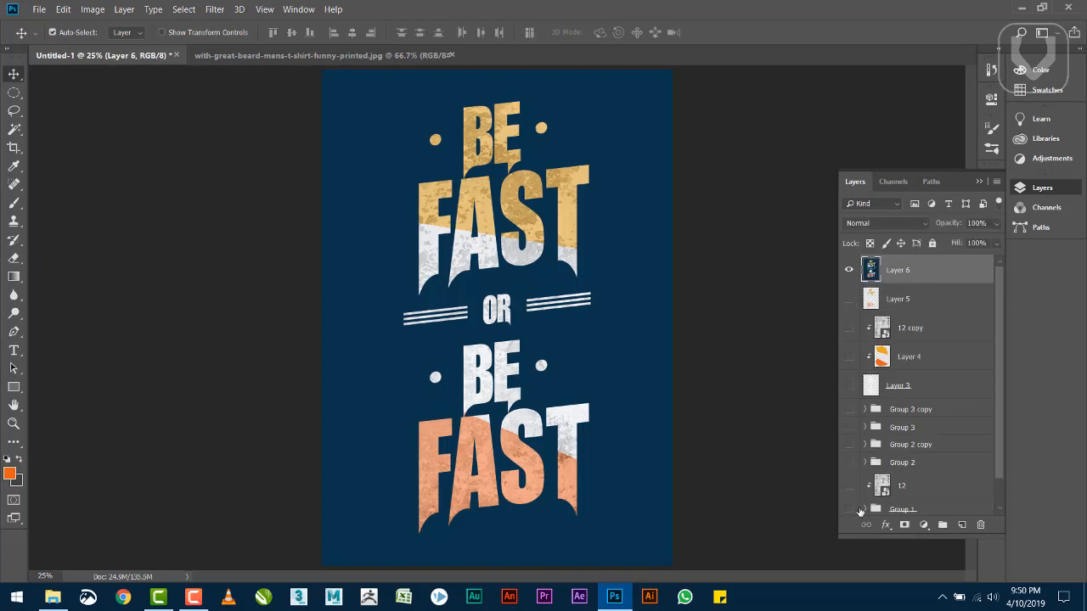
pyautogui.rightClick(934, 275)
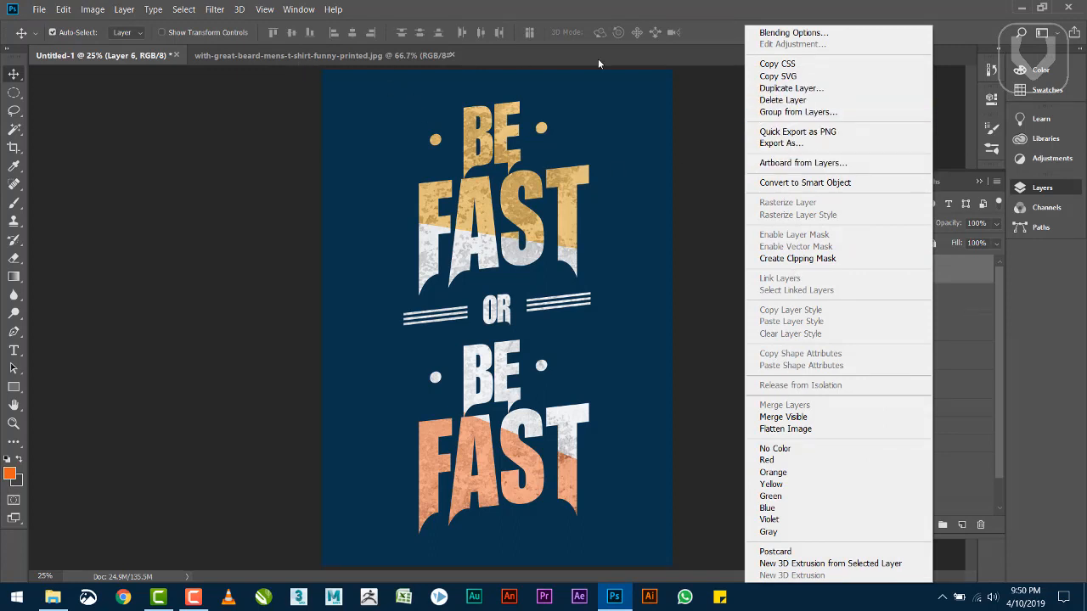
pyautogui.click(773, 88)
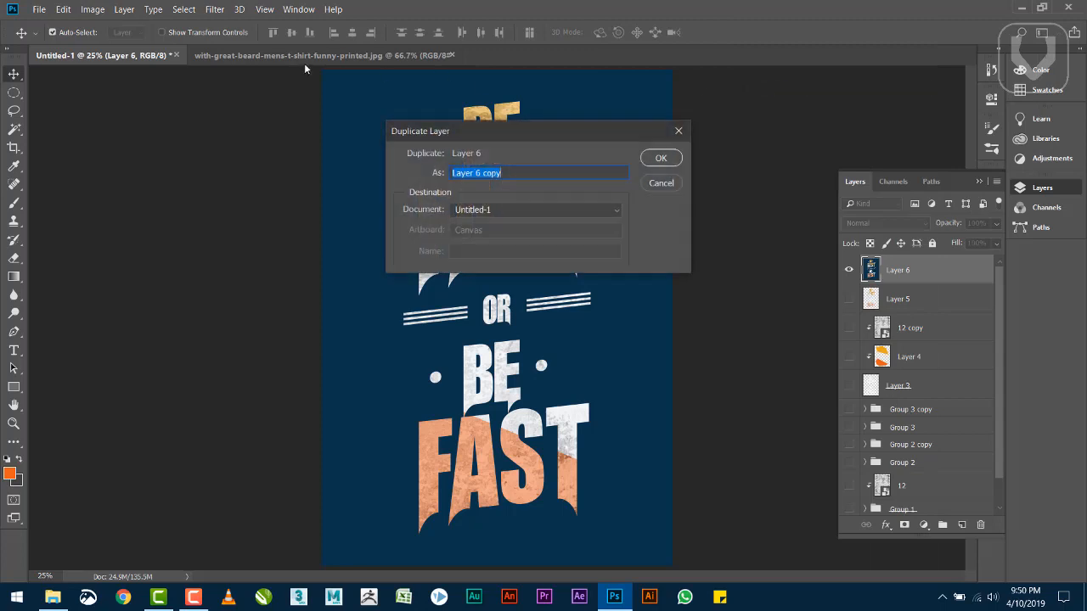
pyautogui.click(490, 210)
pyautogui.click(479, 238)
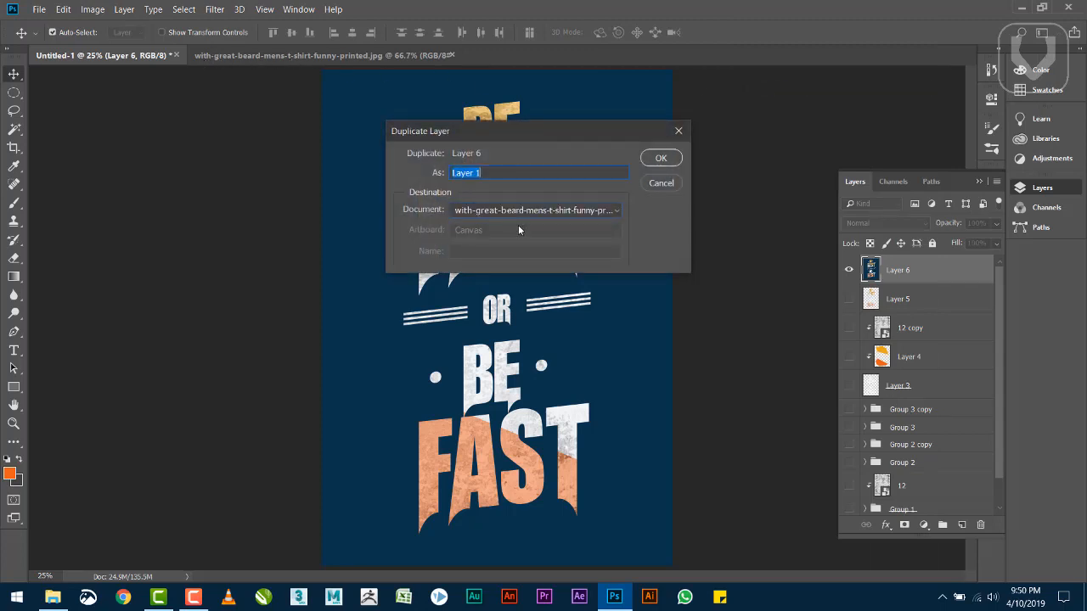
pyautogui.click(662, 160)
pyautogui.click(348, 55)
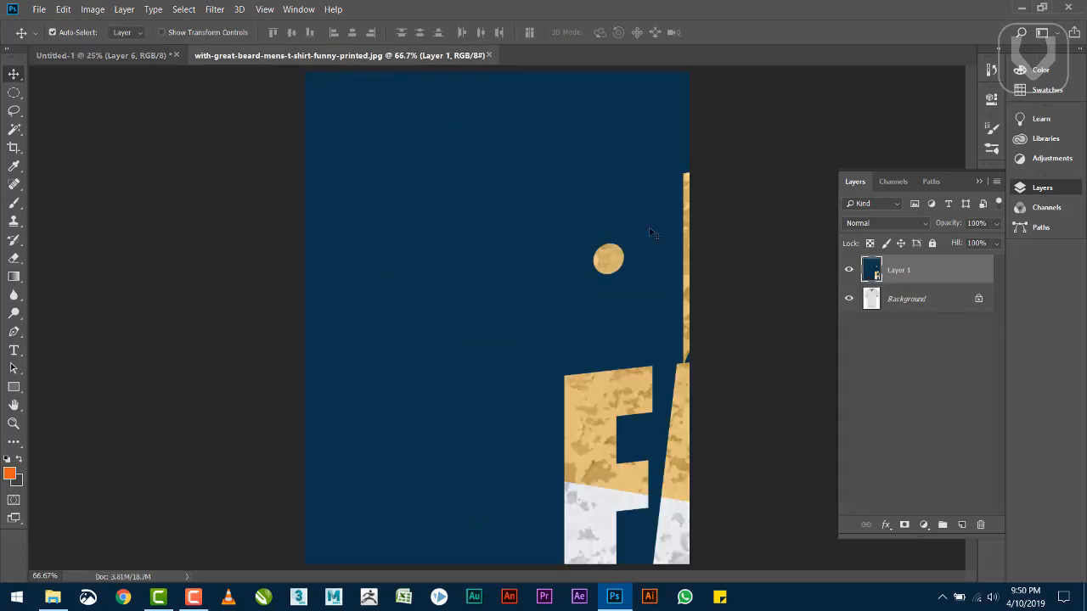
# Scale the duplicated poster layer down to about 15% and move it onto the T-shirt's chest
pyautogui.hotkey('ctrl', 't')
pyautogui.hotkey('ctrl', '0')
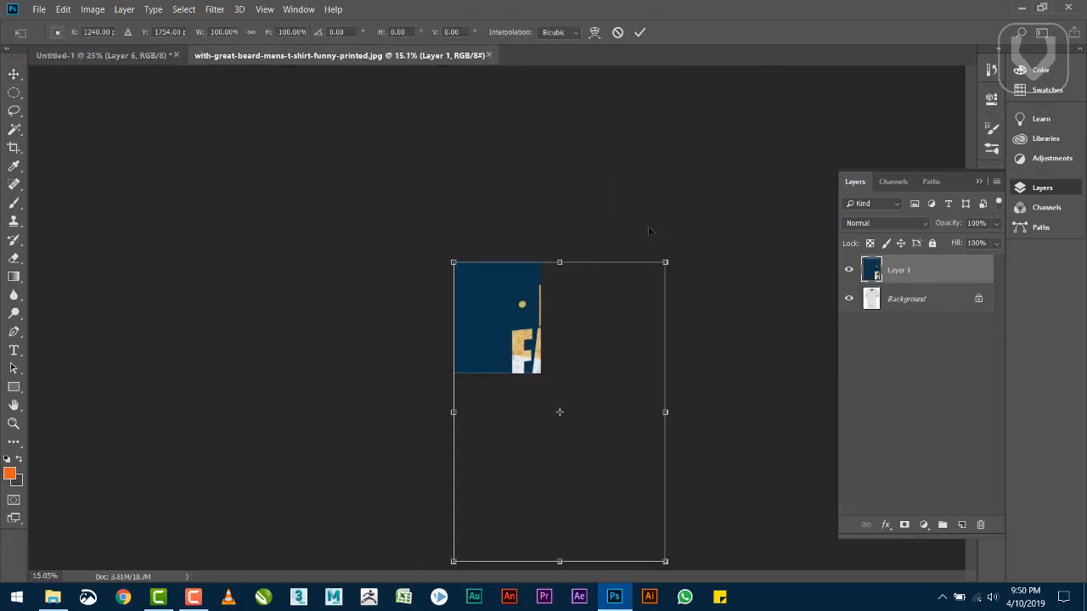
pyautogui.moveTo(664, 561); pyautogui.dragTo(486, 307)
pyautogui.press('Return')
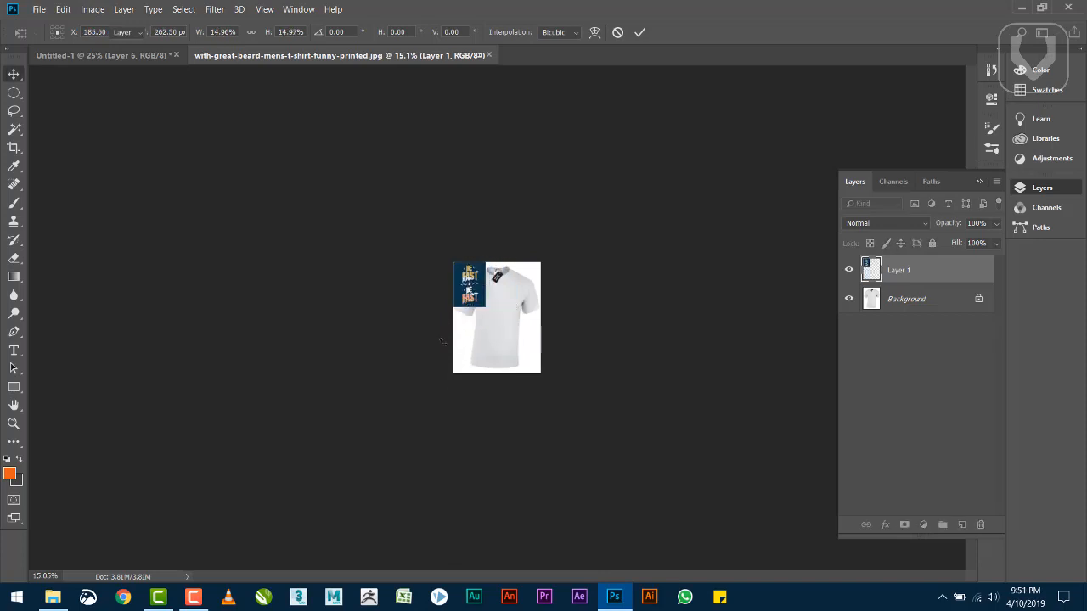
pyautogui.hotkey('ctrl', '0')
pyautogui.moveTo(405, 229); pyautogui.dragTo(529, 340)
# Transform the poster print to about 79% scale with about 1.7° clockwise rotation and place it on the shirt's lower front
pyautogui.hotkey('ctrl', 't')
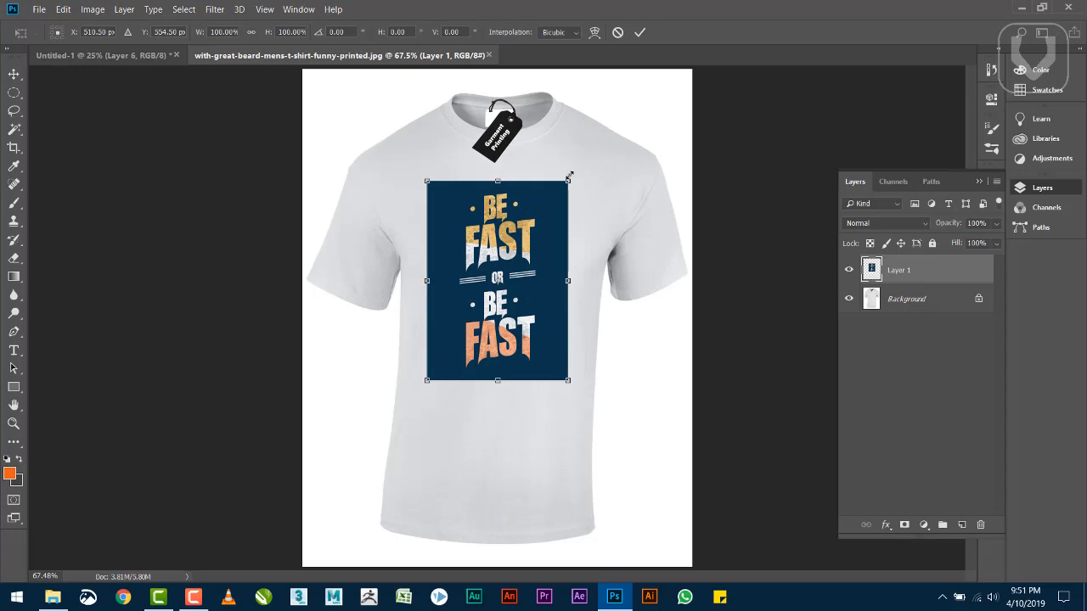
pyautogui.moveTo(566, 176); pyautogui.dragTo(538, 222)
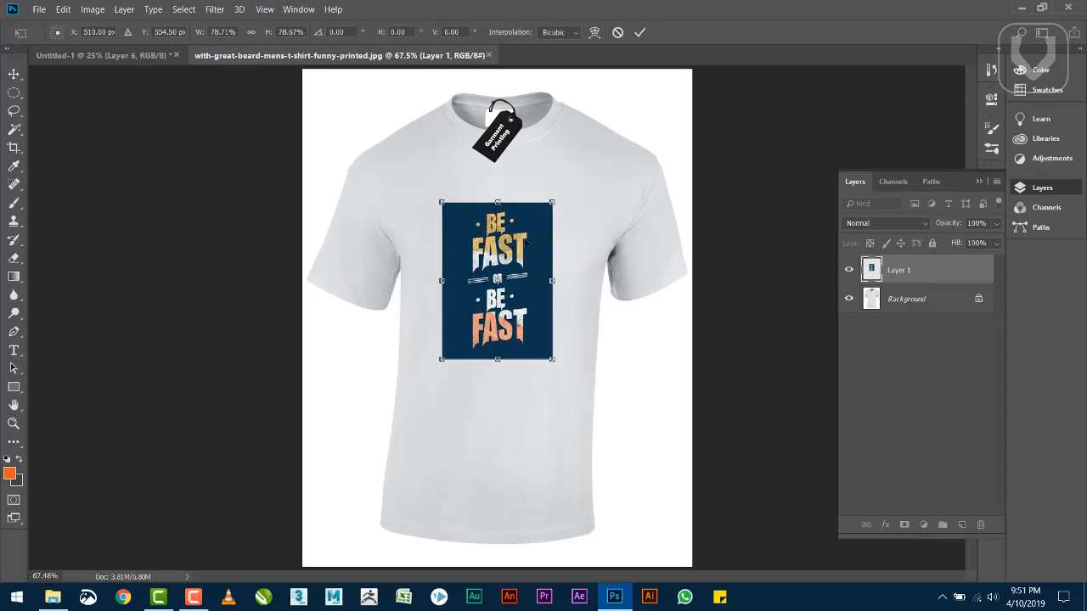
pyautogui.moveTo(509, 261); pyautogui.dragTo(546, 223)
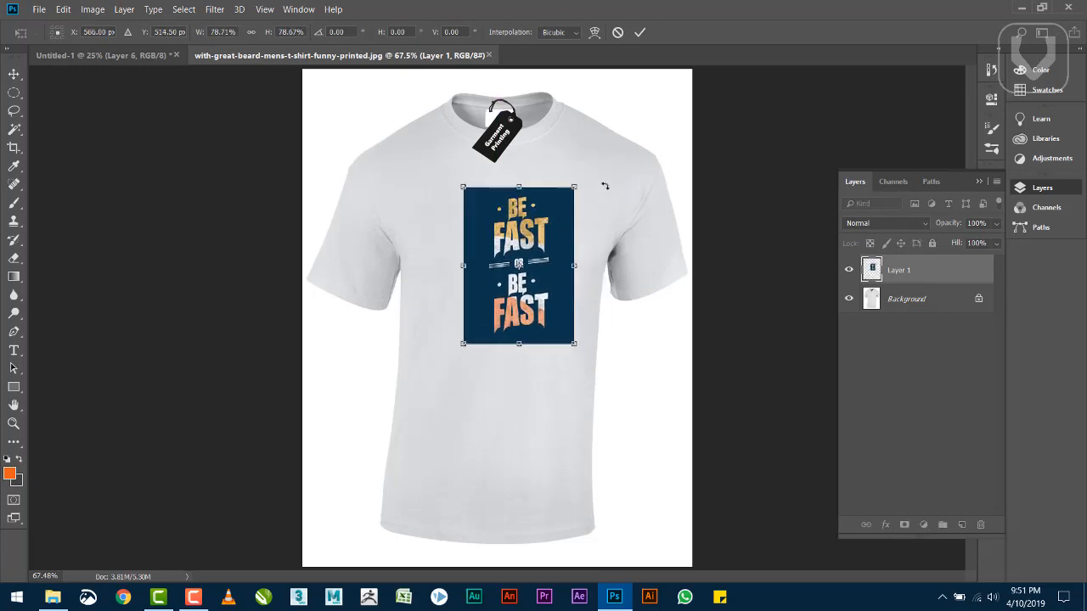
pyautogui.moveTo(602, 184); pyautogui.dragTo(608, 188)
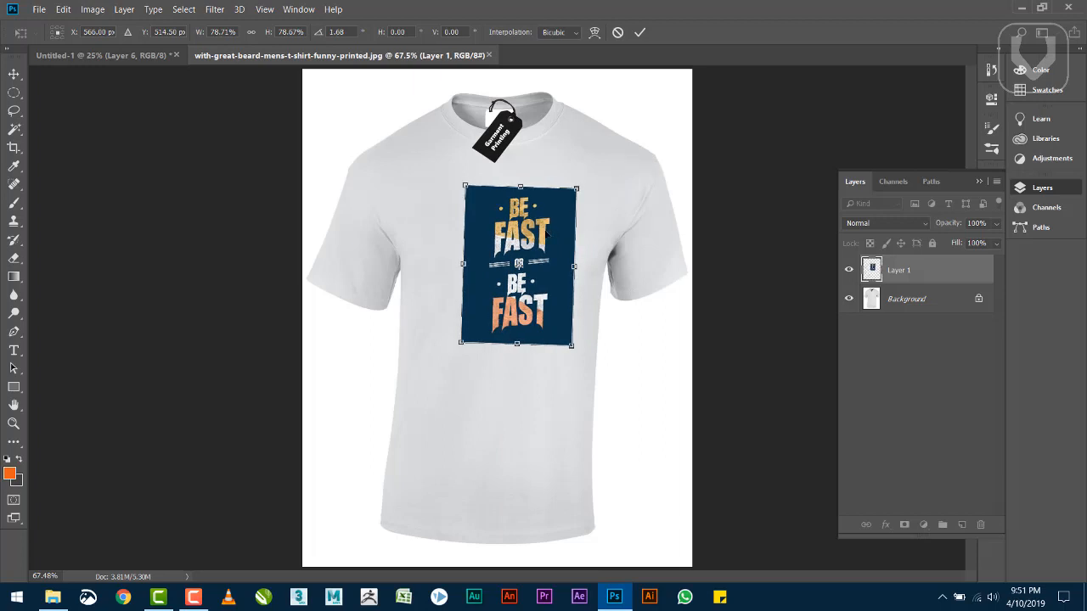
pyautogui.press('Return')
pyautogui.moveTo(547, 248); pyautogui.dragTo(526, 406)
# Delete the merged Layer 6 from Untitled-1 and copy the lettering, 12 copy texture and colour layers into the T-shirt document
pyautogui.click(106, 54)
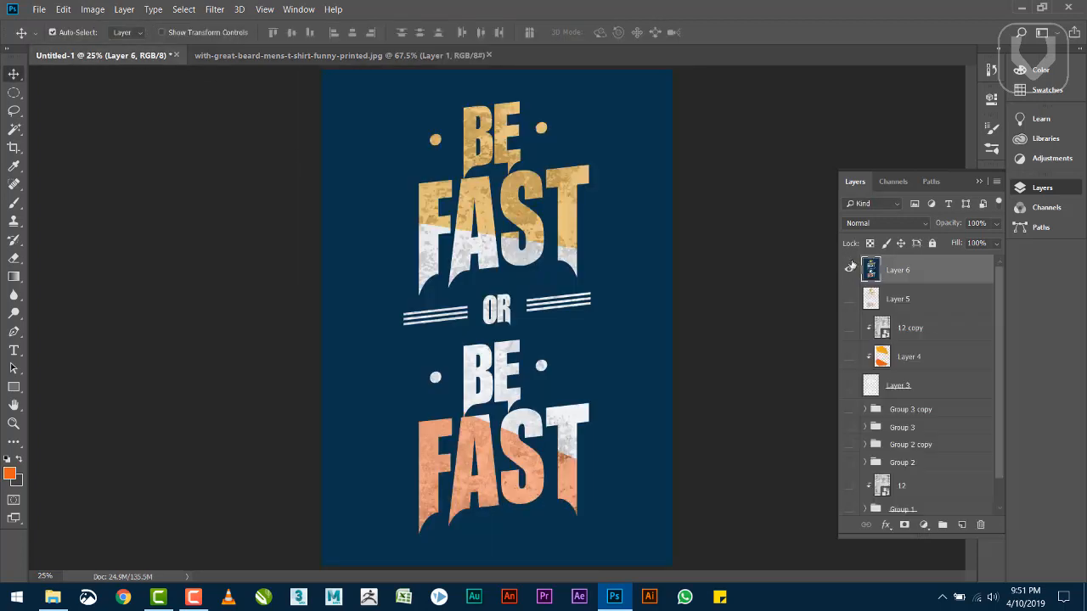
pyautogui.moveTo(853, 282); pyautogui.dragTo(979, 527)
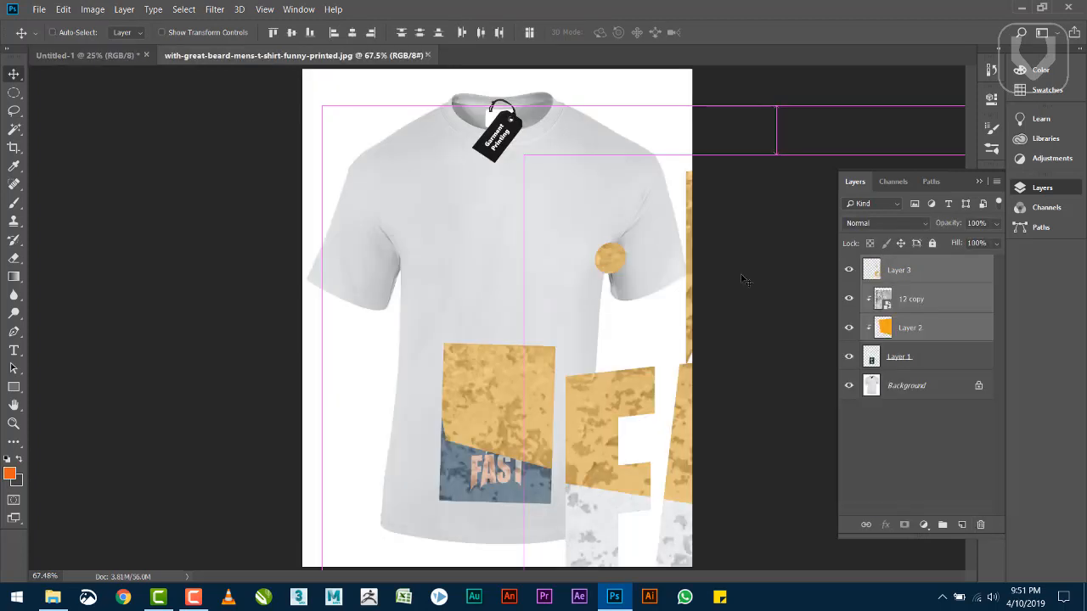
# Shrink the copied lettering, texture and colour layers together until the whole design fits within the T-shirt image
pyautogui.hotkey('ctrl', 't')
pyautogui.hotkey('ctrl', '0')
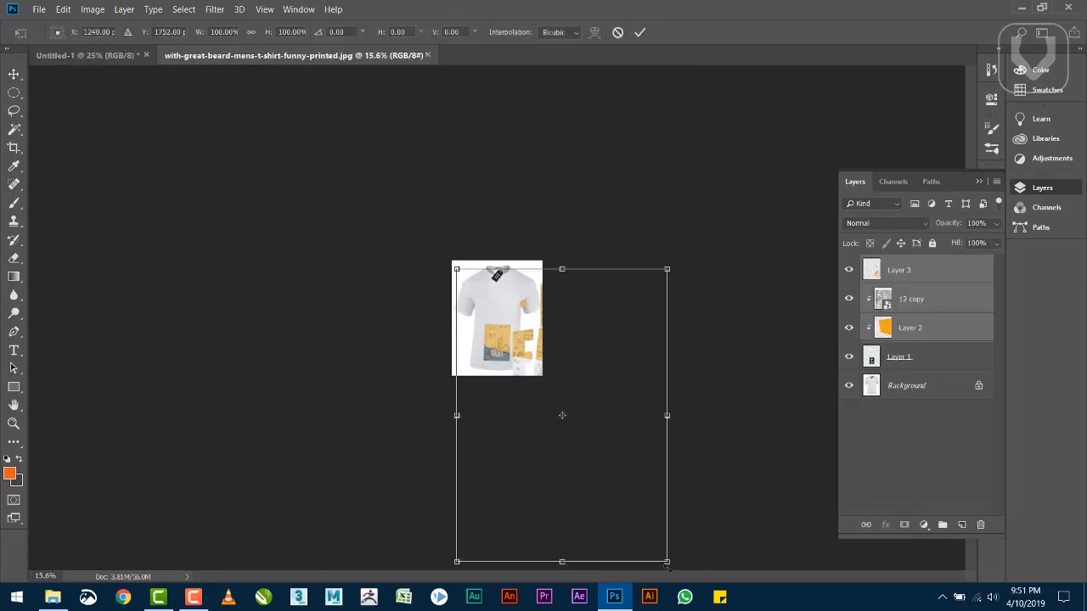
pyautogui.moveTo(645, 550); pyautogui.dragTo(486, 311)
pyautogui.press('Return')
pyautogui.hotkey('ctrl', '0')
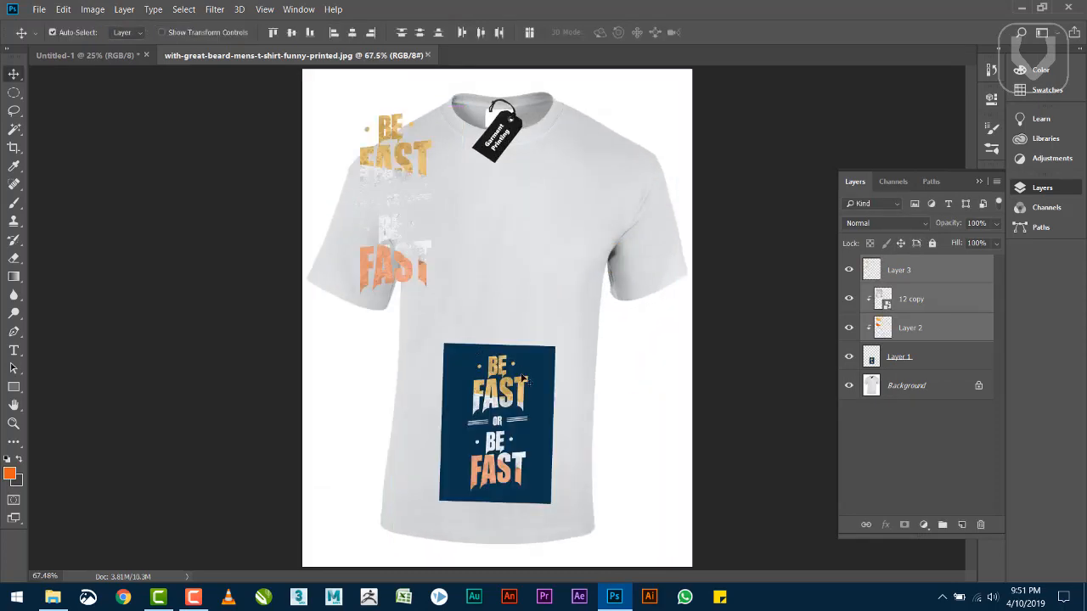
# Replace the poster print with Layer 3 lettering beneath the clipped texture and colour layers, and enlarge the lettering on the shirt's chest
pyautogui.hotkey('ctrl', 't')
pyautogui.moveTo(387, 179); pyautogui.dragTo(520, 216)
pyautogui.moveTo(556, 152); pyautogui.dragTo(543, 195)
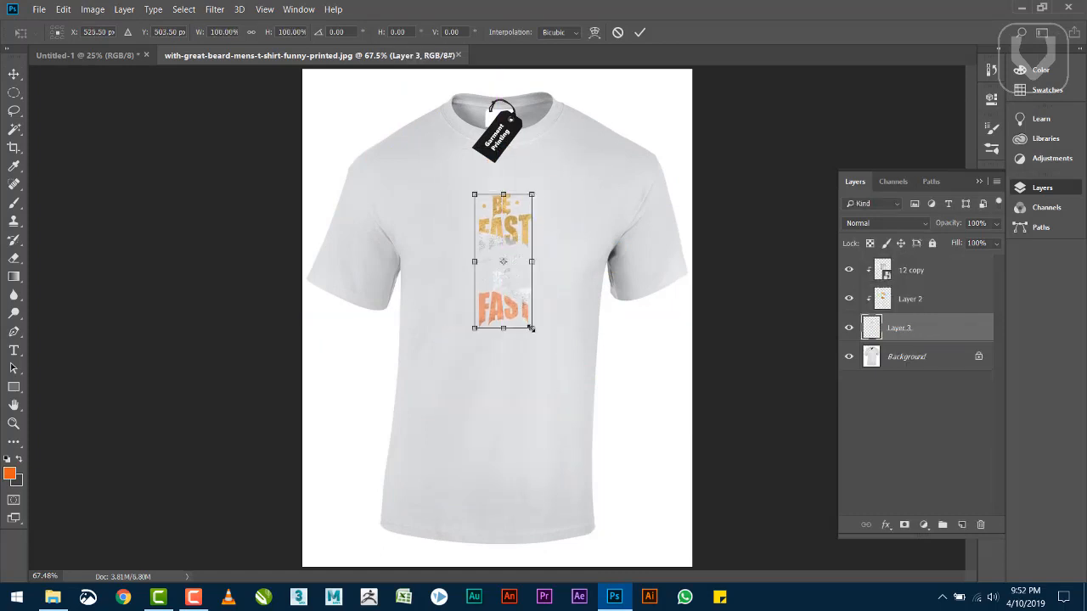
pyautogui.moveTo(530, 328); pyautogui.dragTo(546, 362)
pyautogui.moveTo(528, 247); pyautogui.dragTo(527, 273)
pyautogui.press('Return')
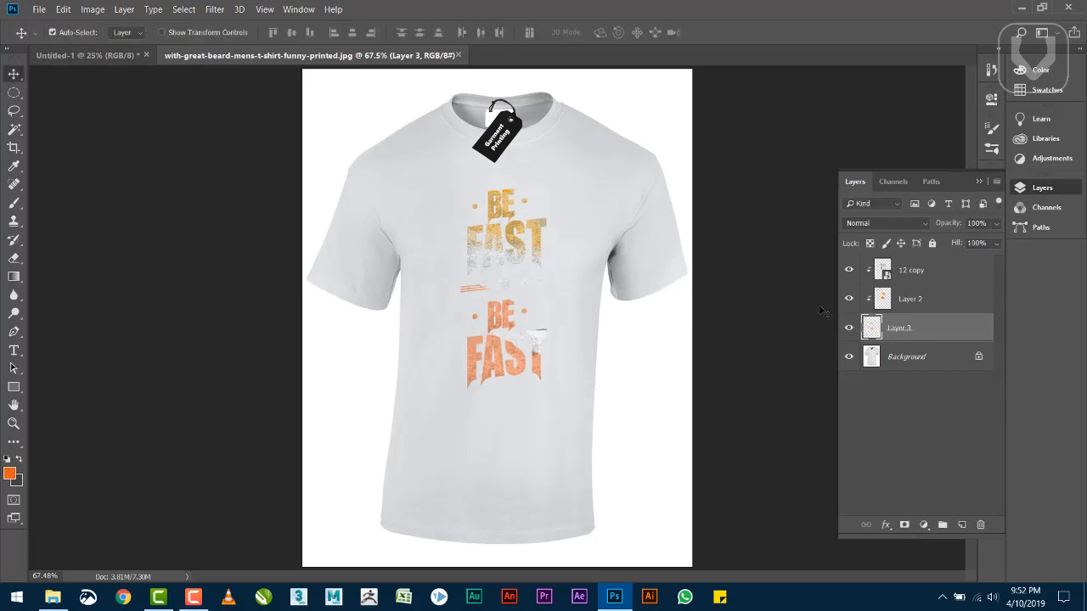
# Fill the Layer 3 lettering with the dark background colour and hide the clipped 12 copy and Layer 2 layers
pyautogui.keyDown('ctrl'); pyautogui.click(874, 330); pyautogui.keyUp('ctrl')
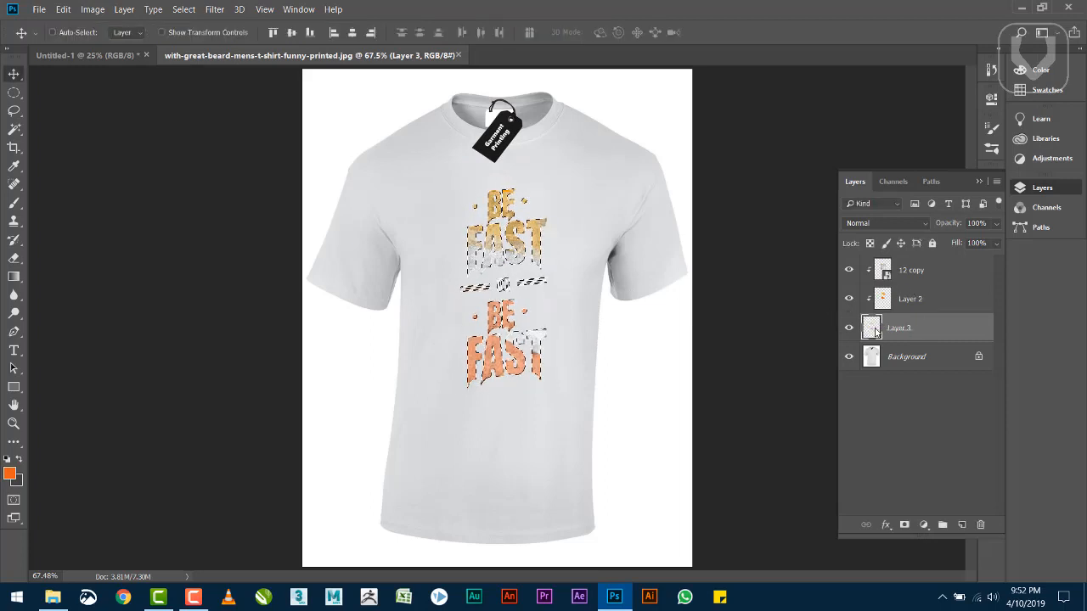
pyautogui.hotkey('ctrl', 'BackSpace')
pyautogui.hotkey('alt', 'BackSpace')
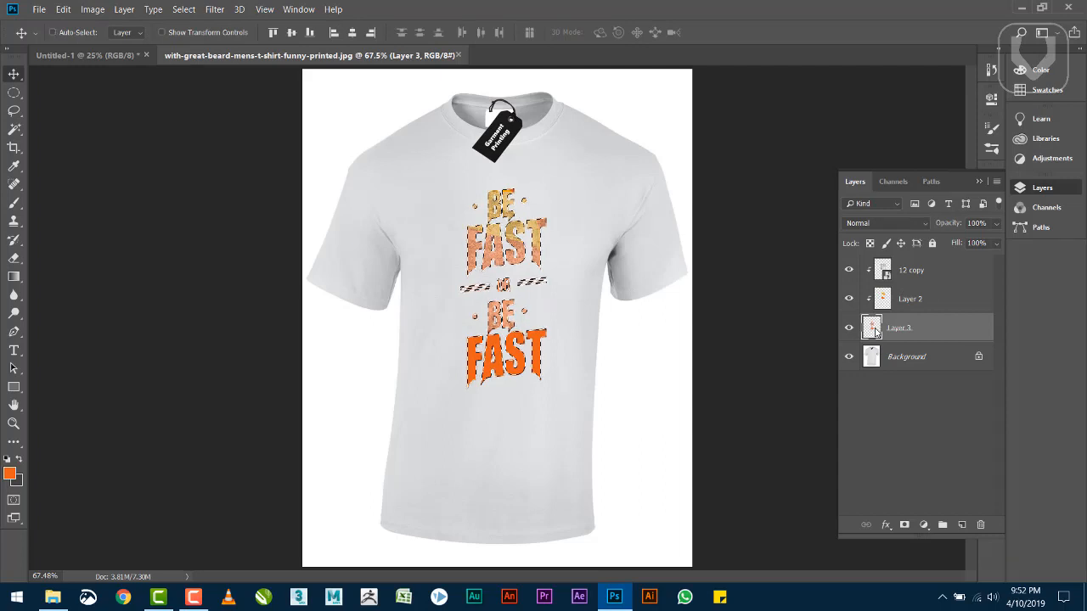
pyautogui.hotkey('ctrl', 'z')
pyautogui.hotkey('ctrl', 'z')
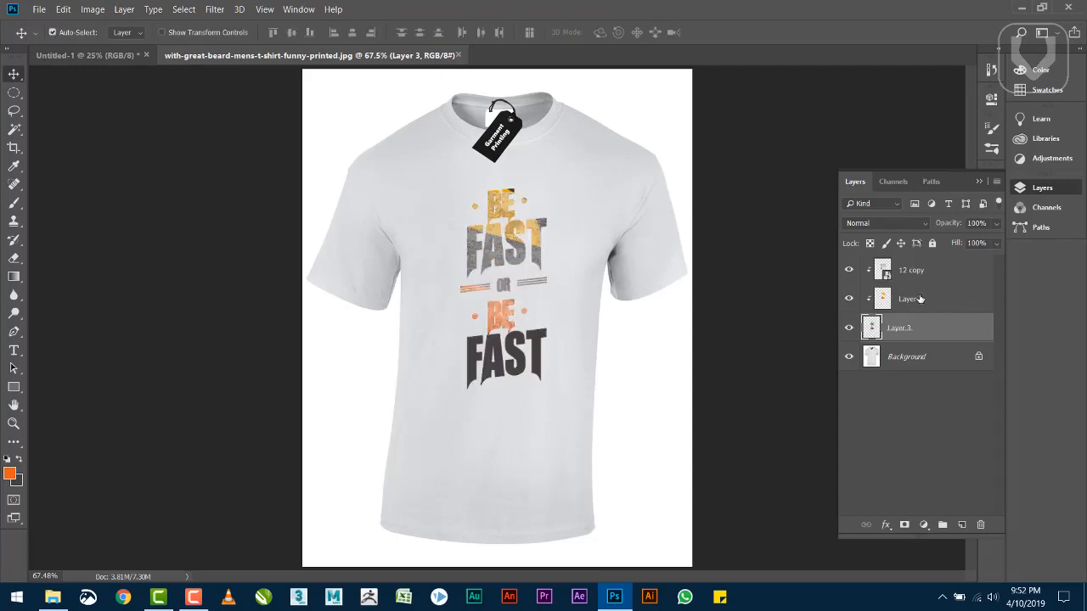
pyautogui.click(849, 270)
pyautogui.click(847, 299)
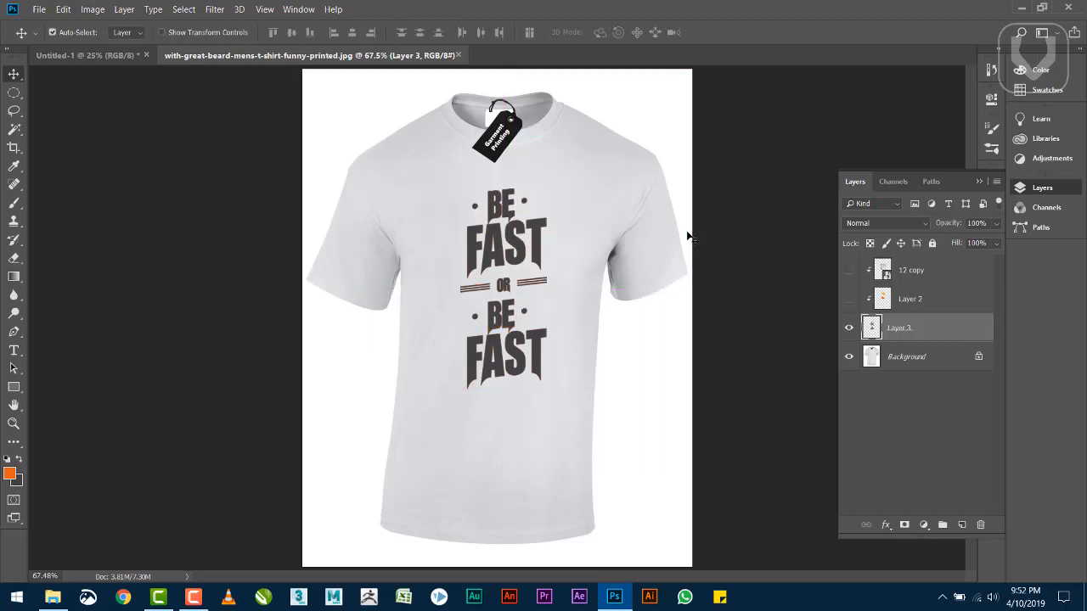
# Rotate the dark lettering very slightly clockwise on the shirt's chest
pyautogui.hotkey('ctrl', '1')
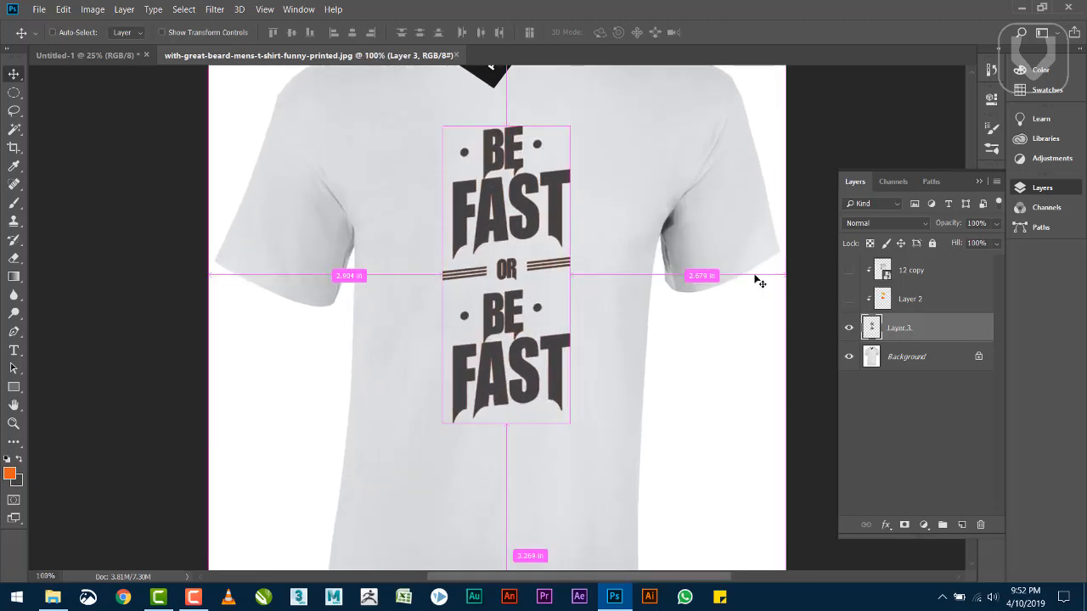
pyautogui.hotkey('ctrl', 't')
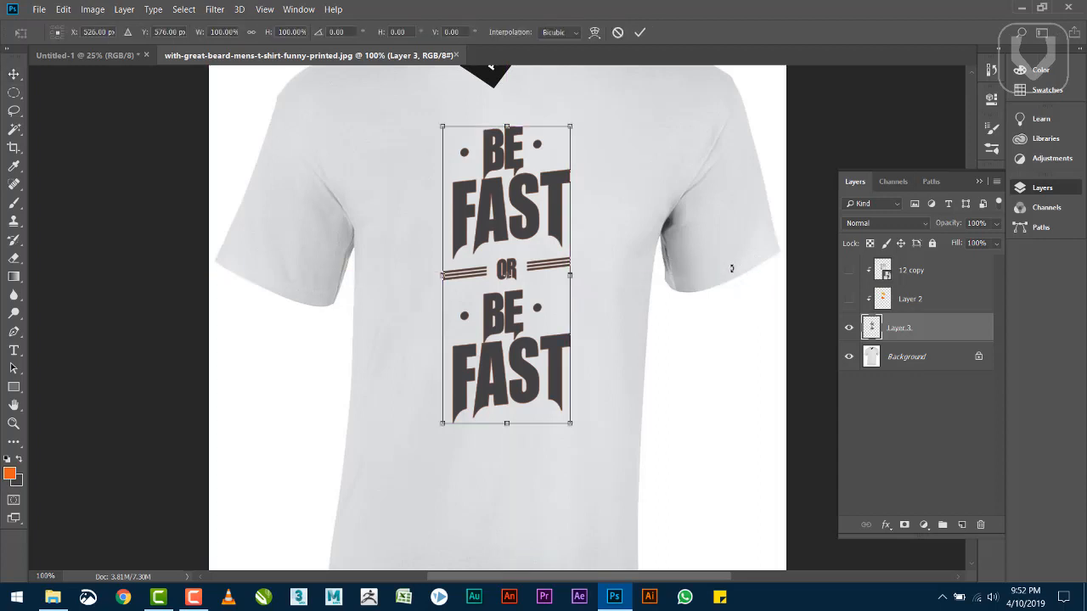
pyautogui.press('Return')
pyautogui.hotkey('ctrl', '0')
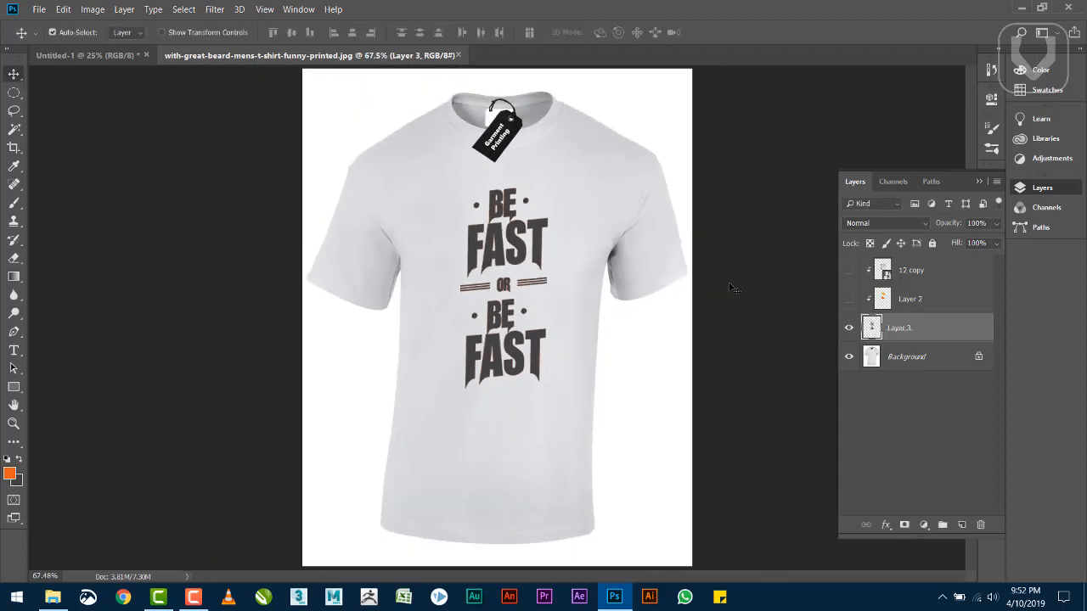